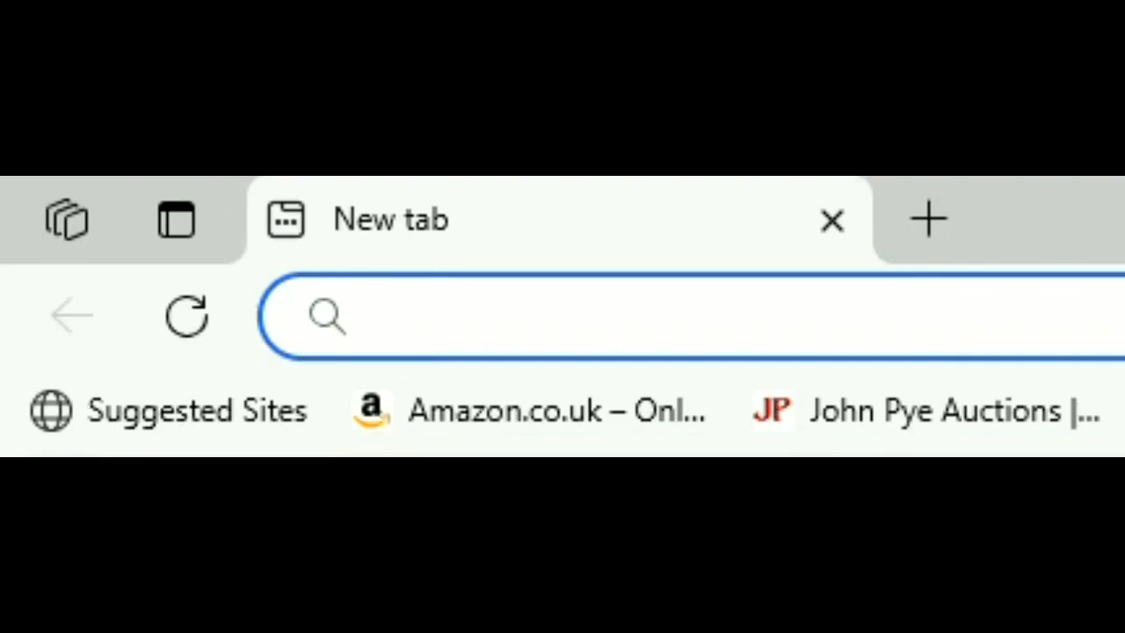
Search the web for "Royalty free sunset images" and open the FreeImages picture of an orange sunset over the sea.
text(Roy)
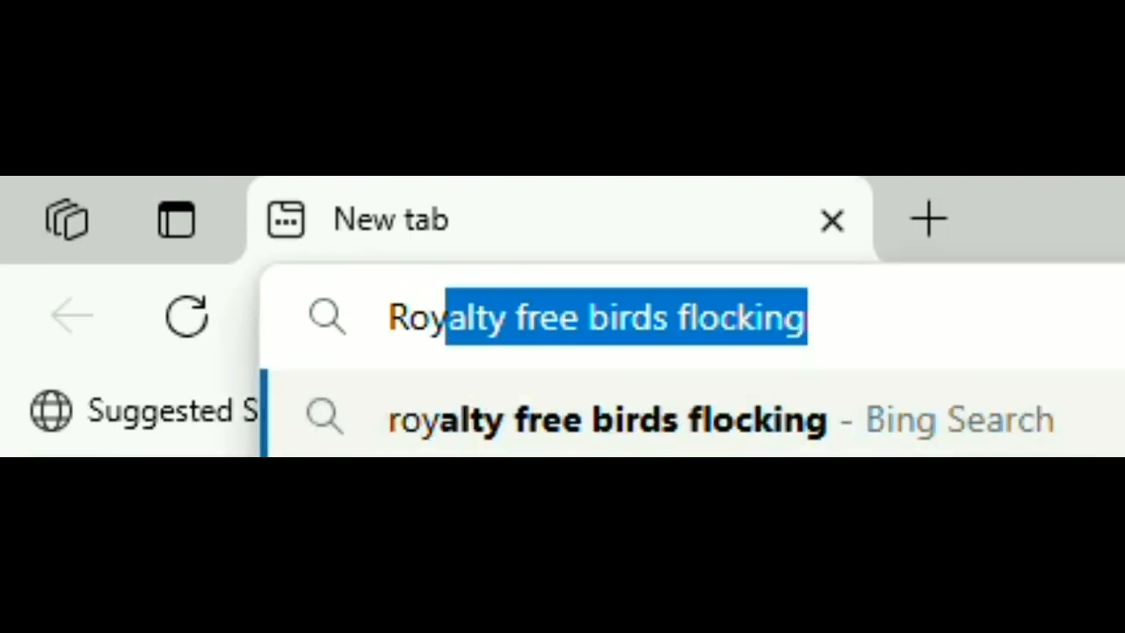
text(alty f)
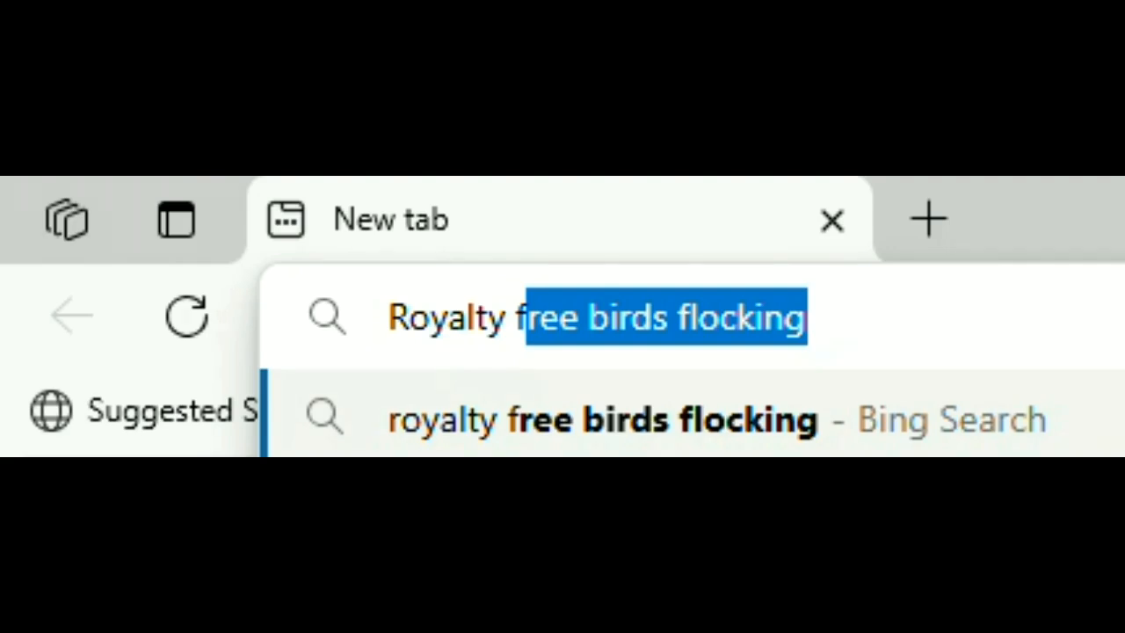
text(ree )
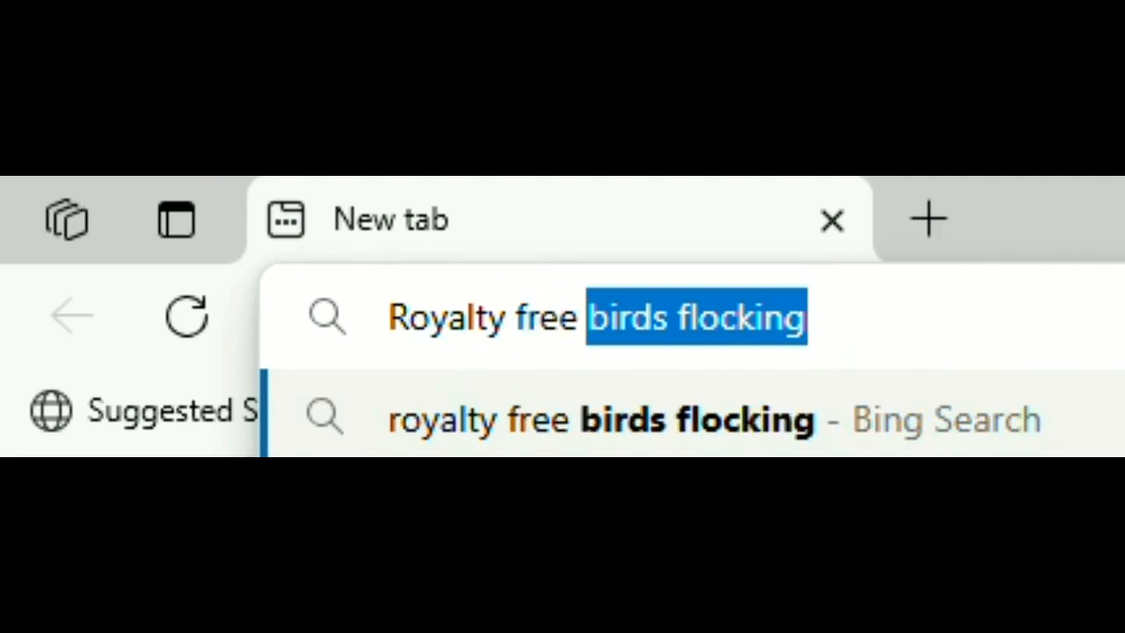
text(su)
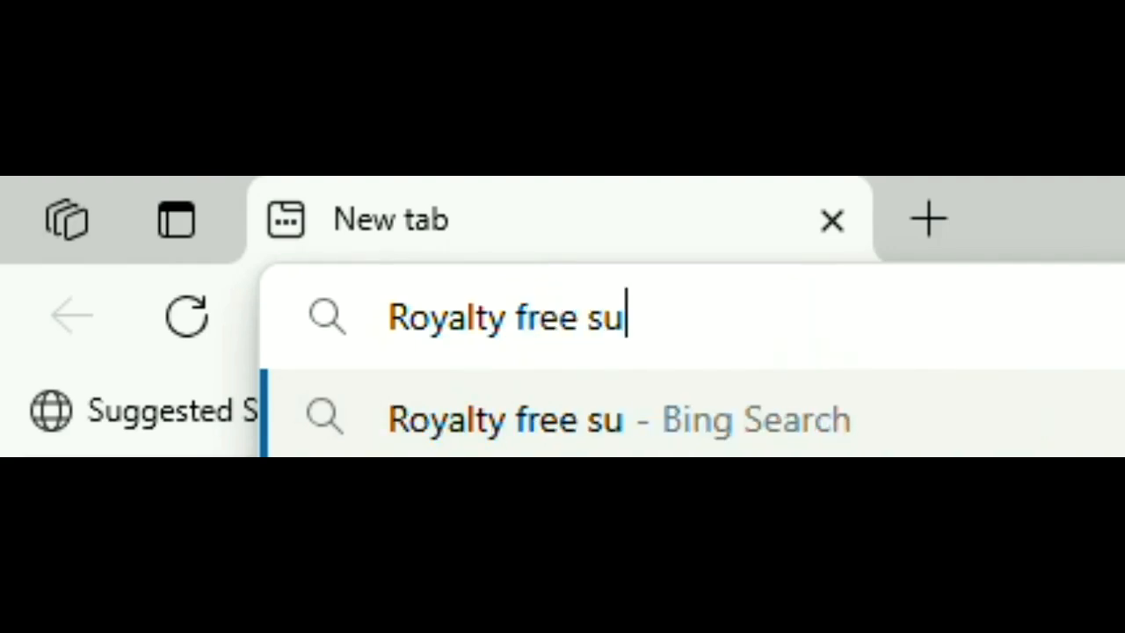
text(nset )
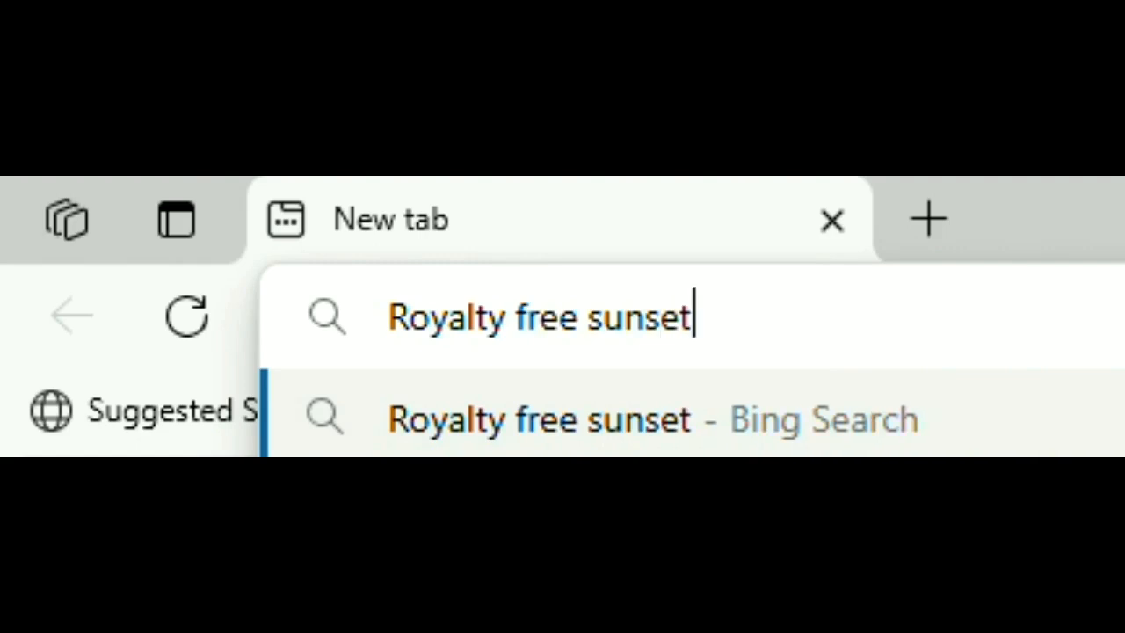
text(images)
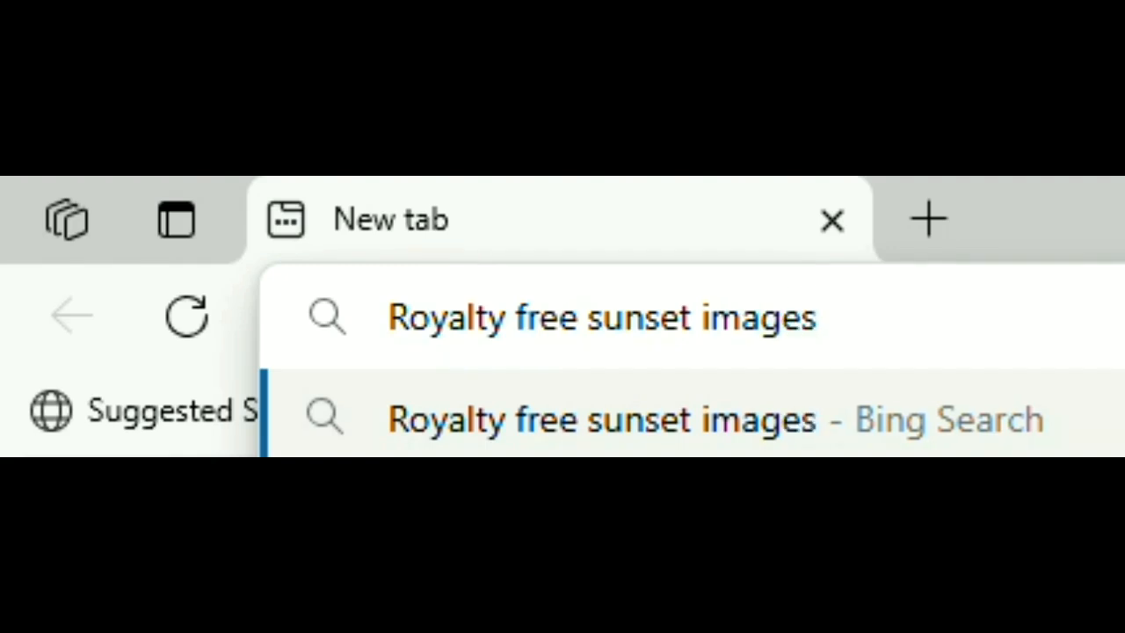
click(830, 426)
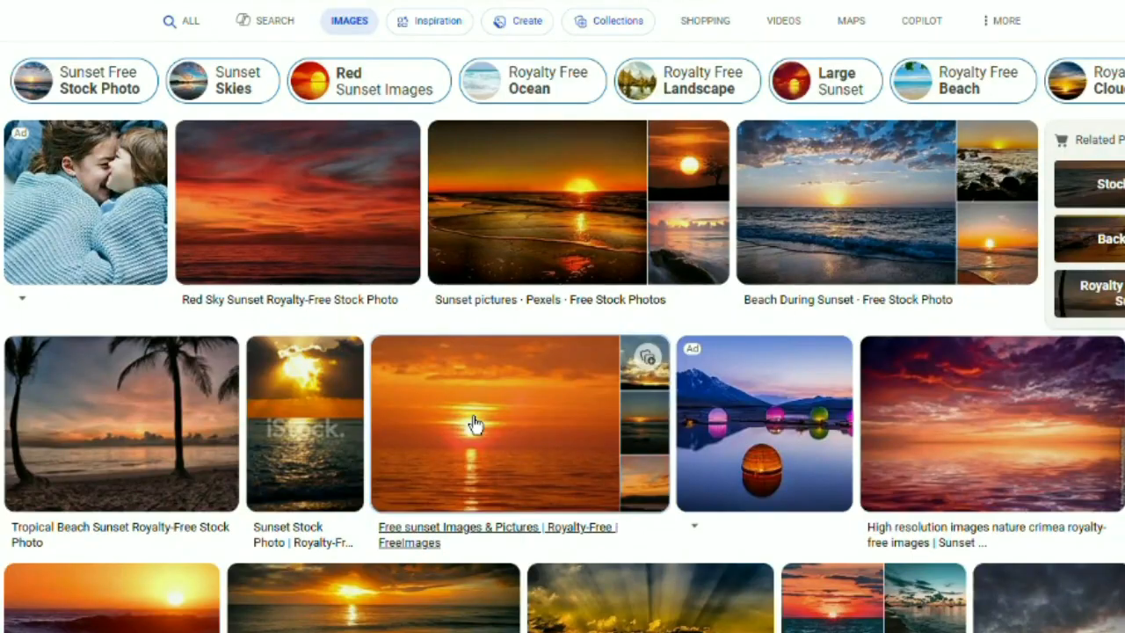
click(472, 426)
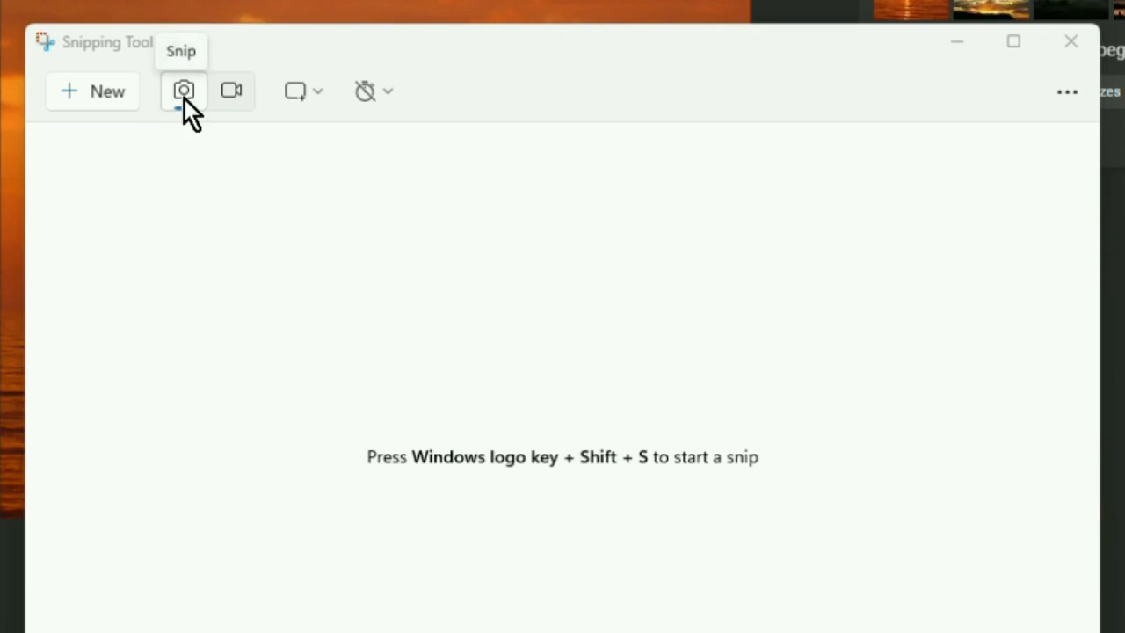
Switch to Snipping Tool and take a rectangular screenshot around the enlarged sunset picture.
click(230, 91)
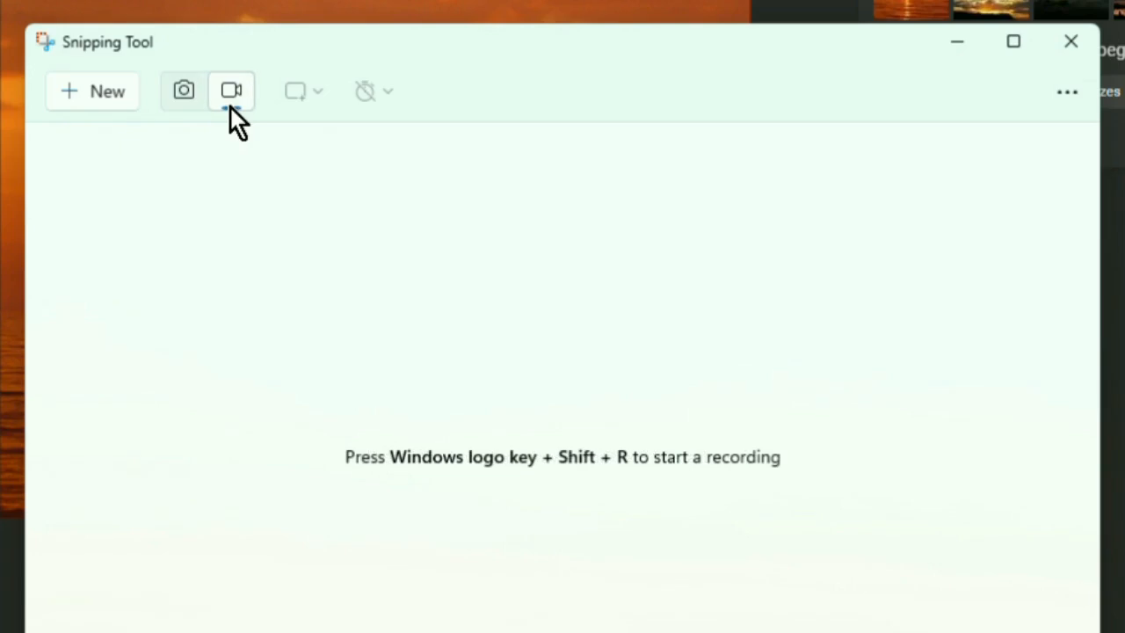
click(185, 97)
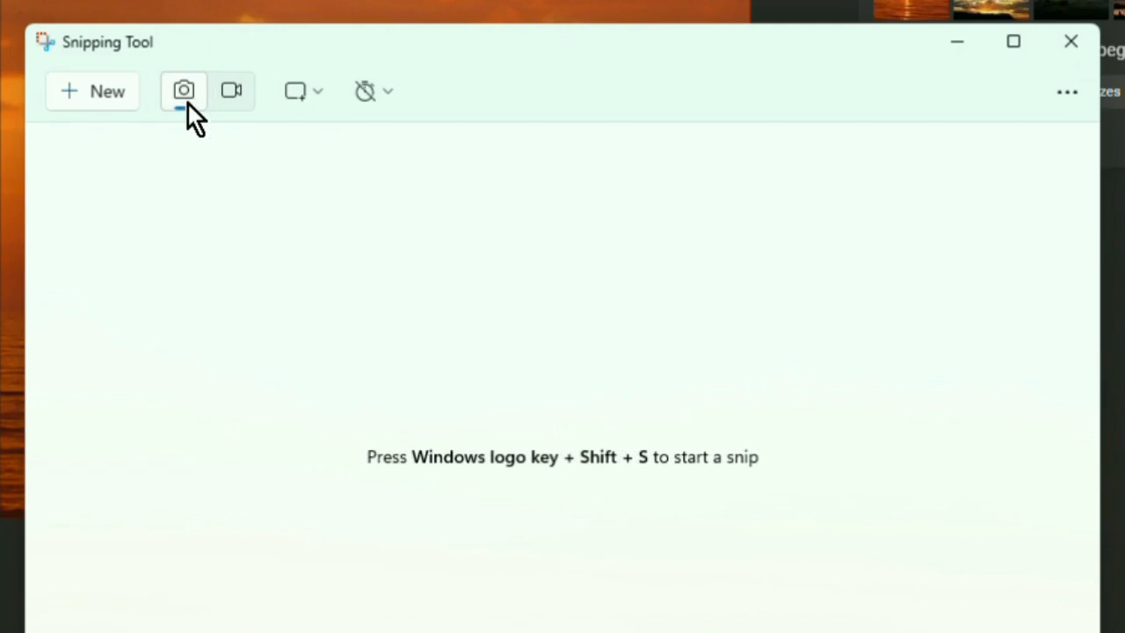
click(100, 97)
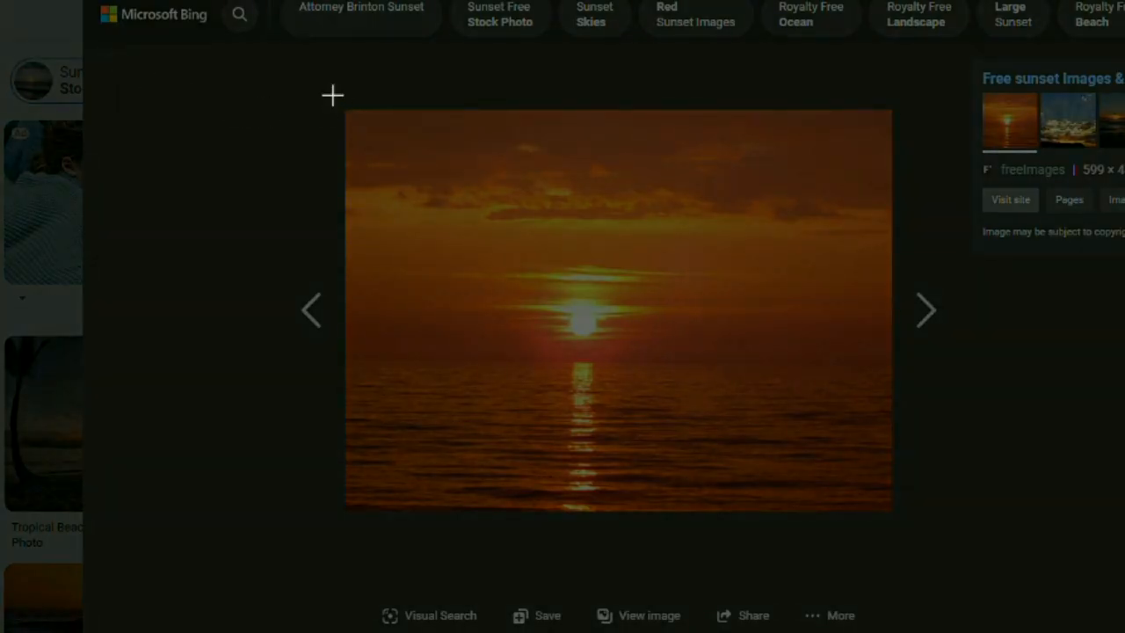
drag(333, 94, 904, 526)
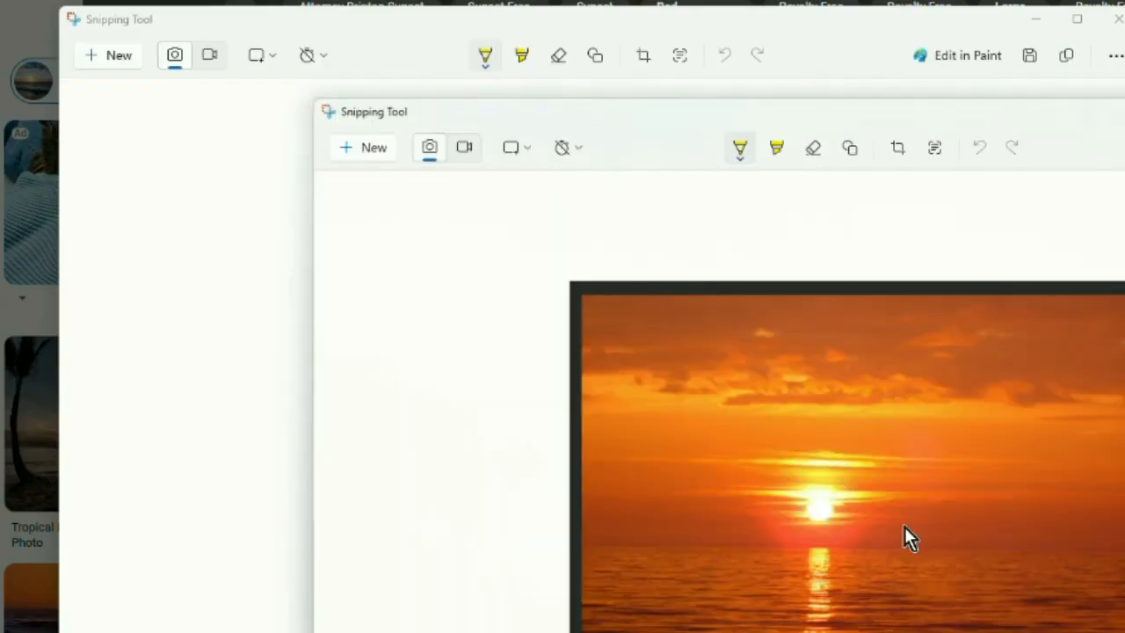
drag(744, 118, 465, 26)
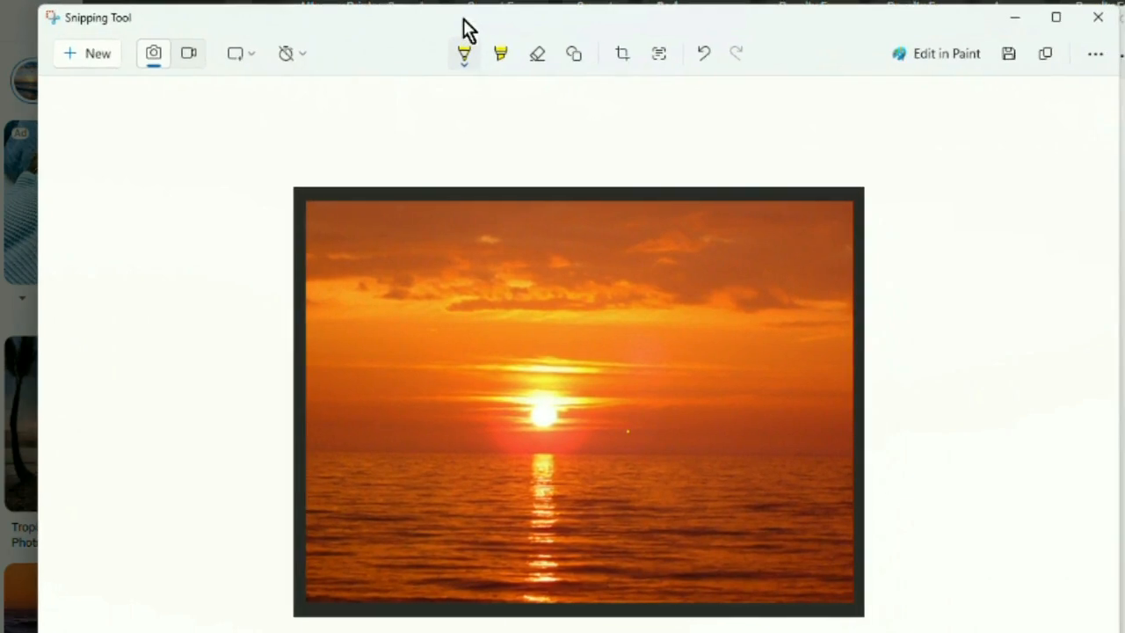
Crop the dark border off all sides of the sunset snip and save the image.
click(462, 51)
click(622, 54)
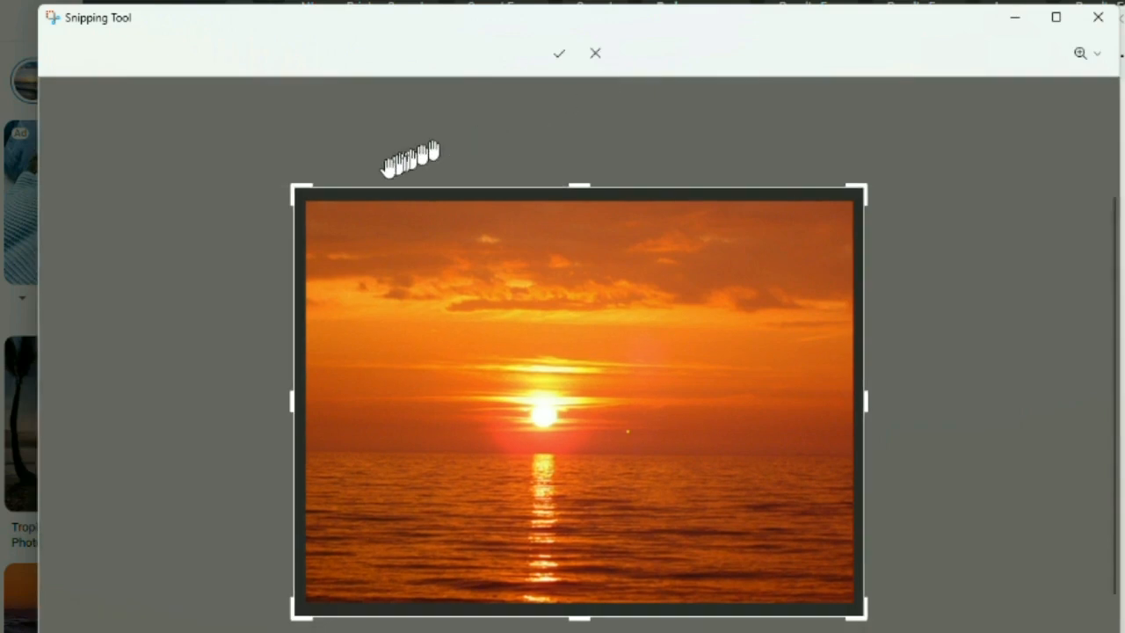
drag(296, 188, 312, 204)
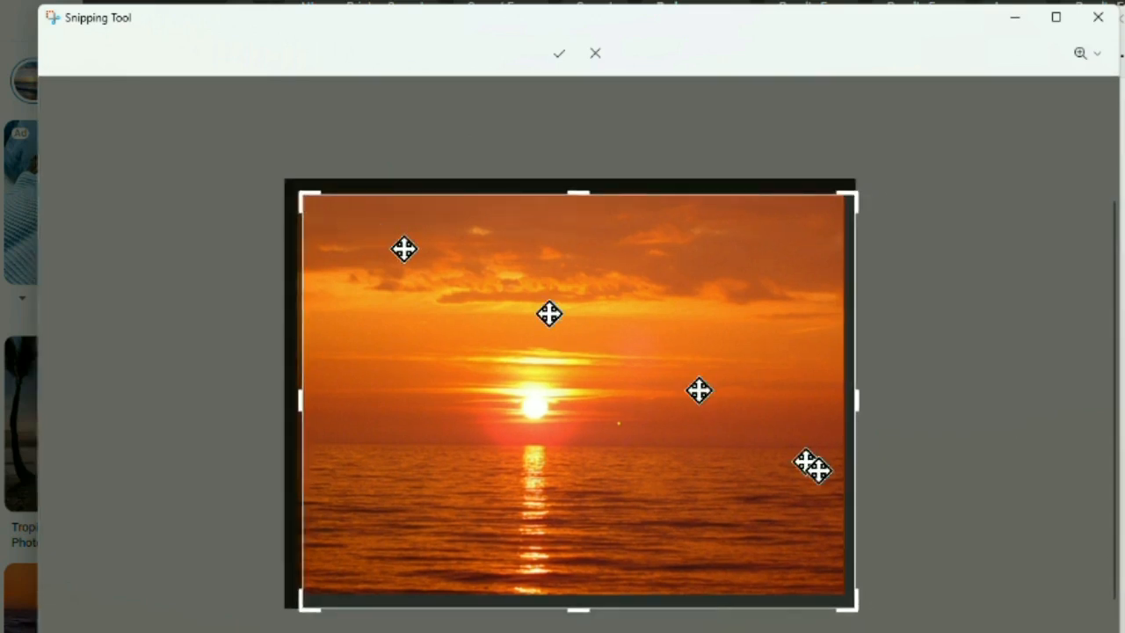
drag(852, 608, 836, 593)
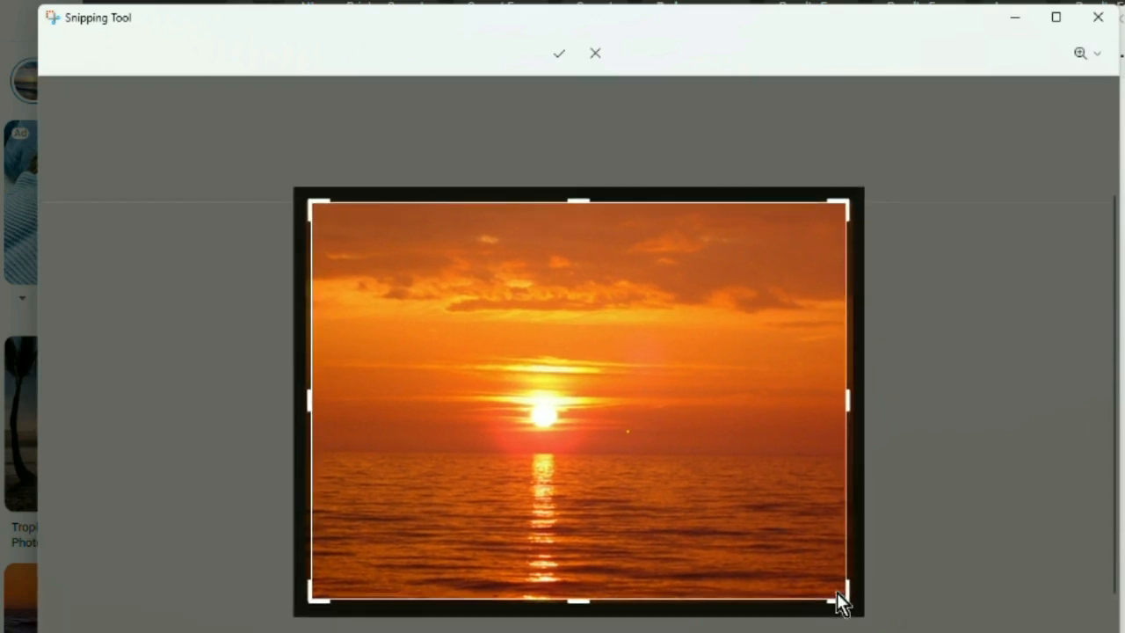
click(559, 56)
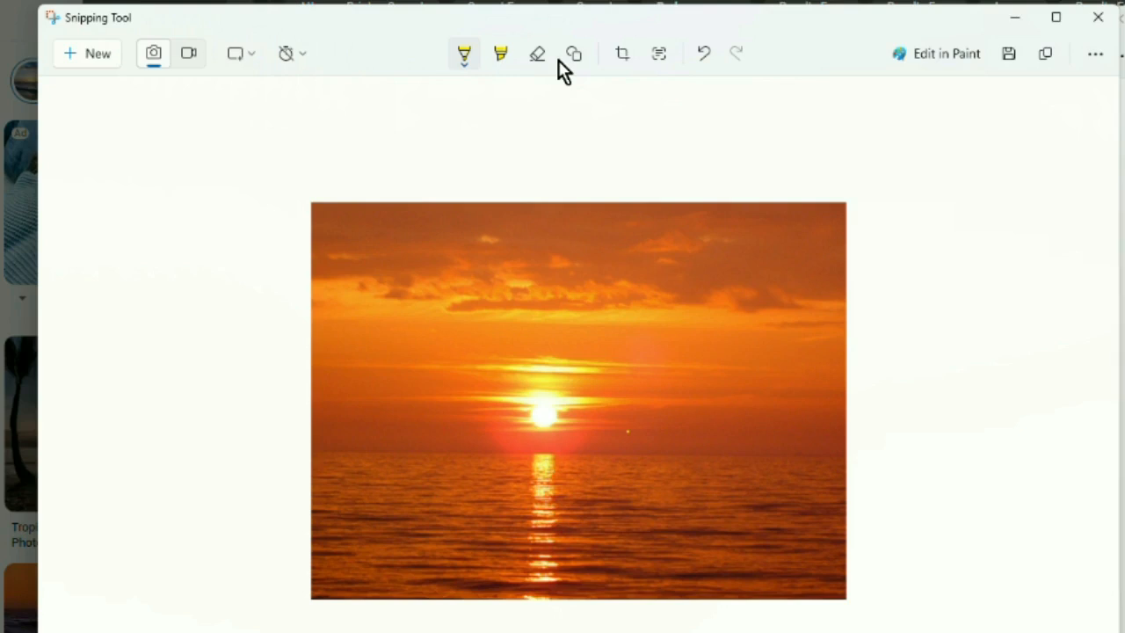
click(1008, 54)
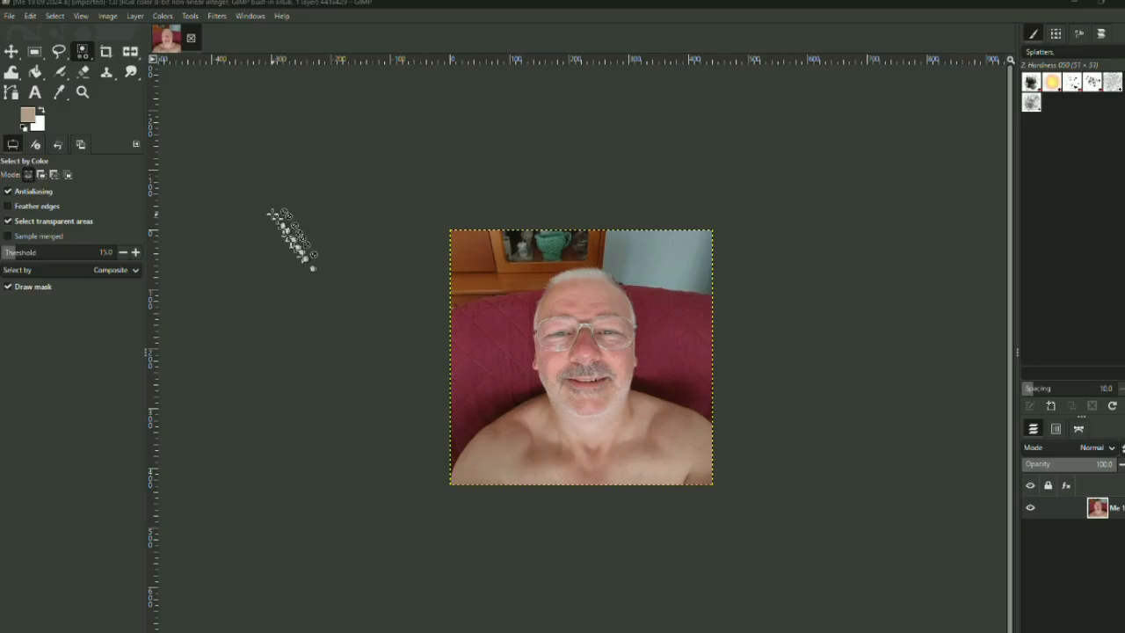
Switch to GIMP and add an alpha channel to the portrait photo's layer.
click(135, 17)
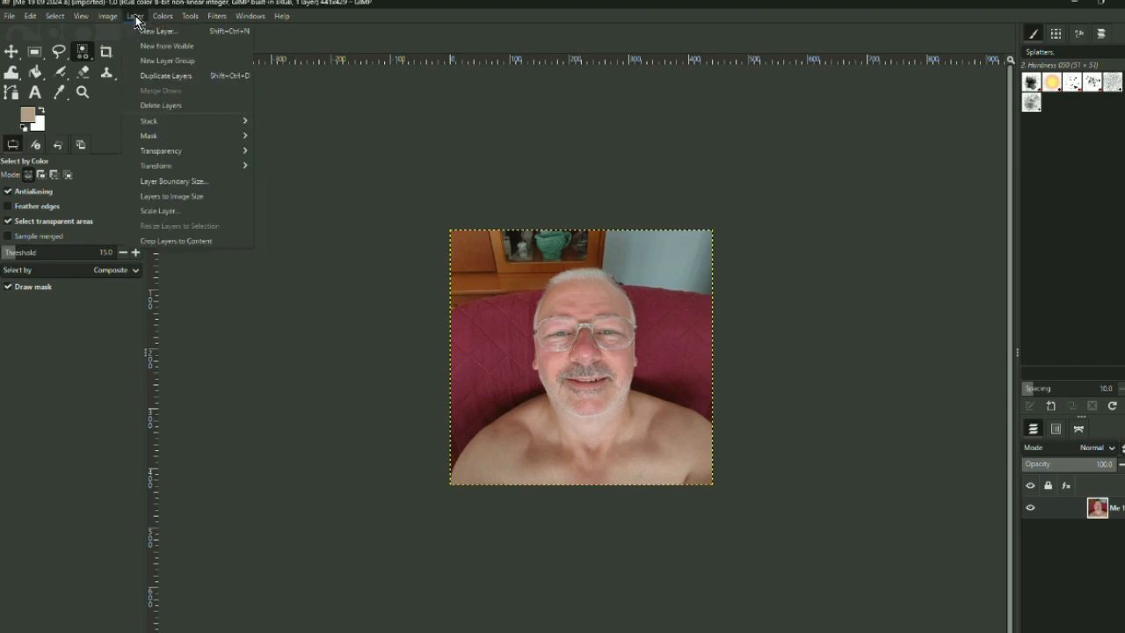
mouse_move(179, 151)
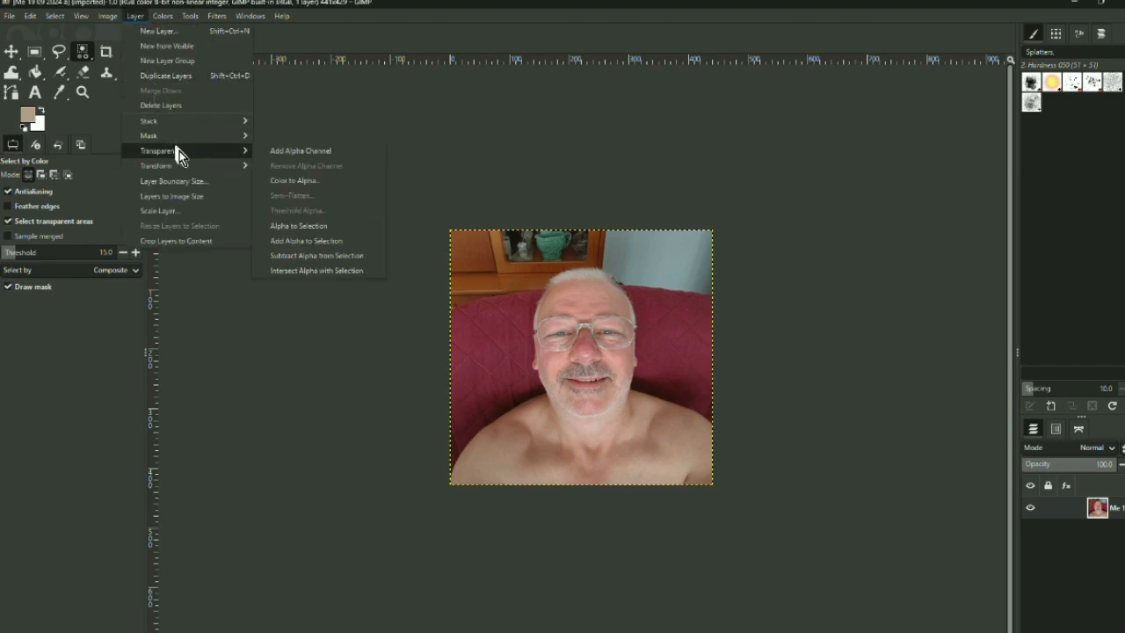
click(302, 151)
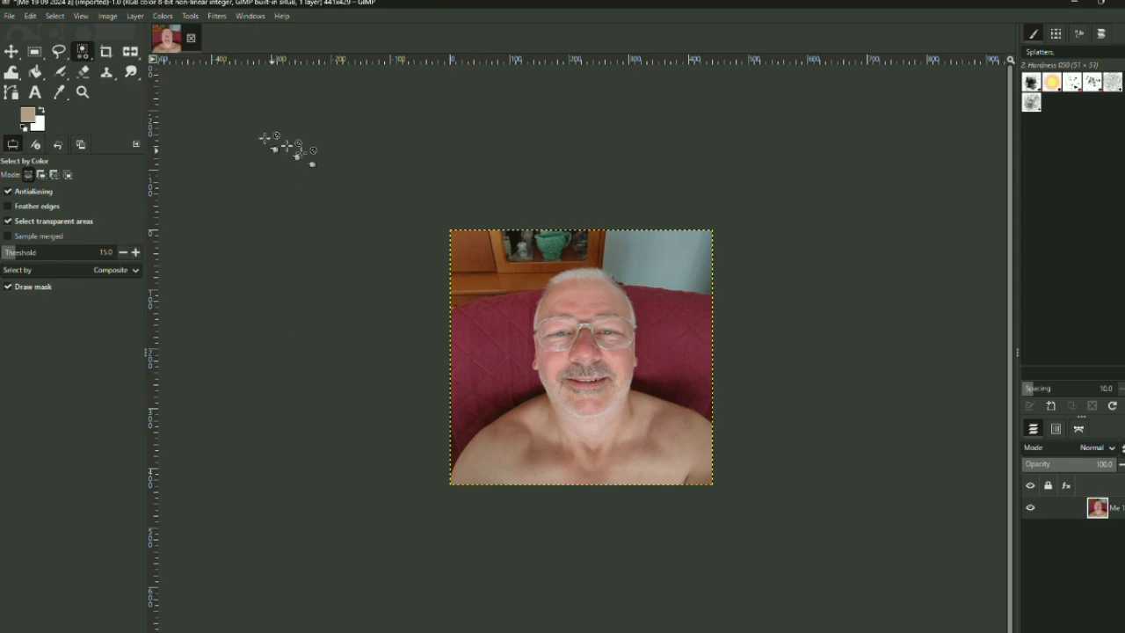
Trace the man's head, including ears, hair and chin, with Free Select and close the outline into a selection.
click(82, 95)
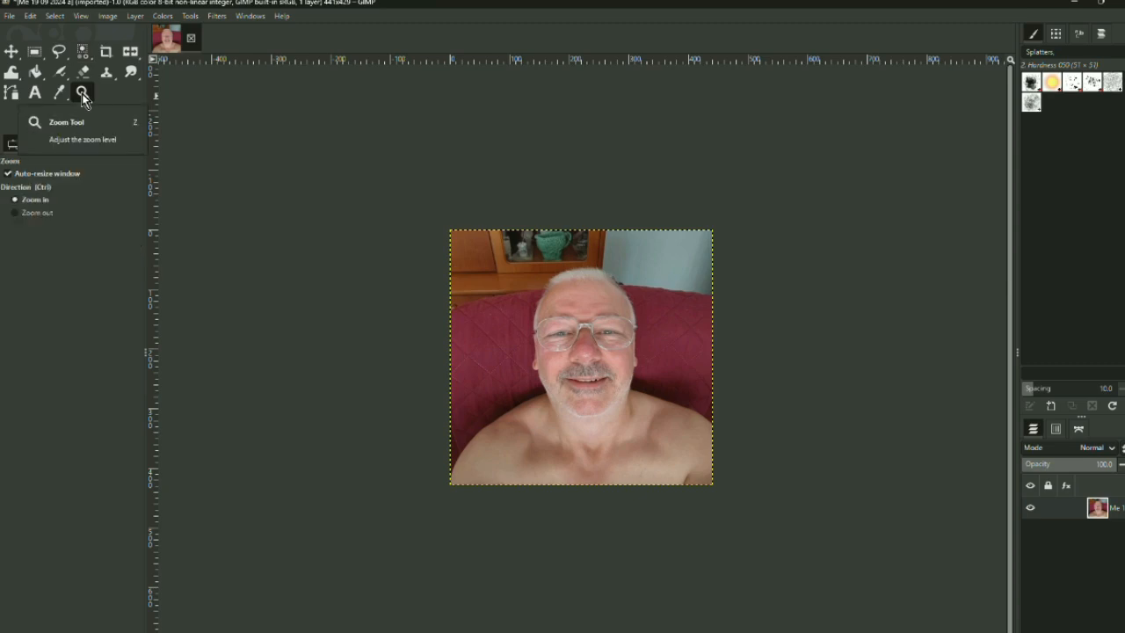
click(362, 299)
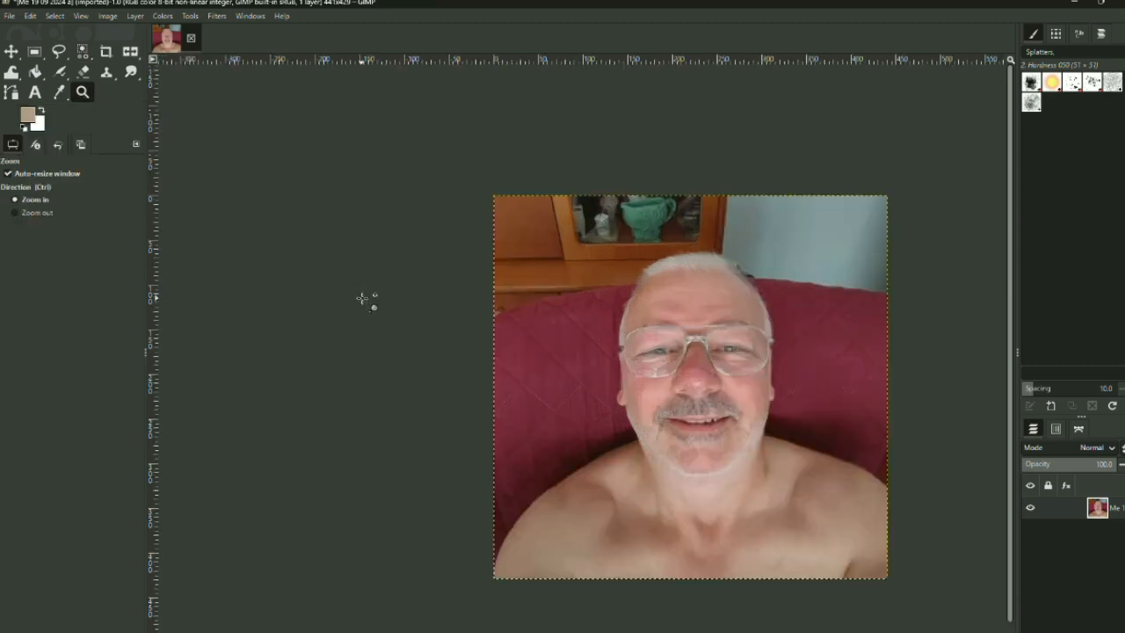
click(362, 299)
click(364, 298)
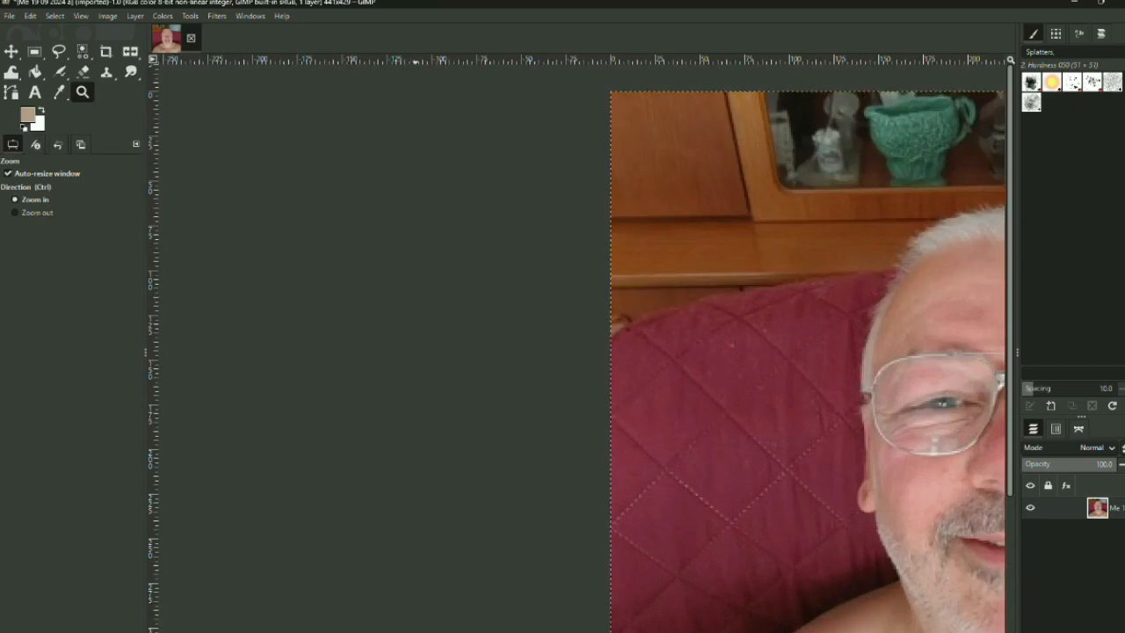
drag(415, 632, 635, 632)
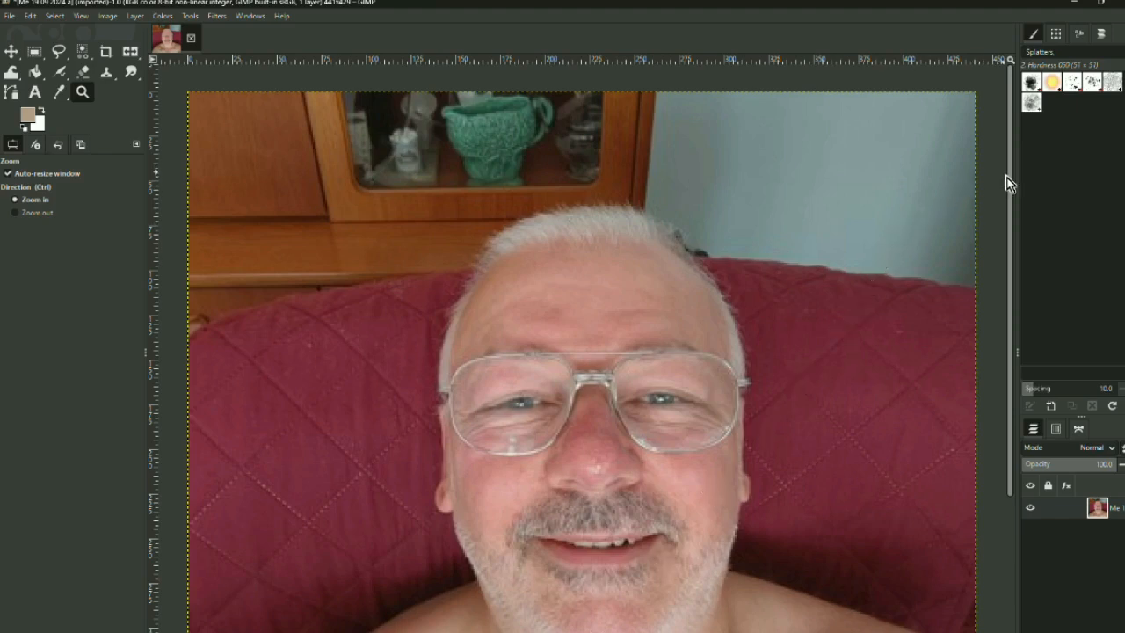
drag(1011, 181, 1013, 223)
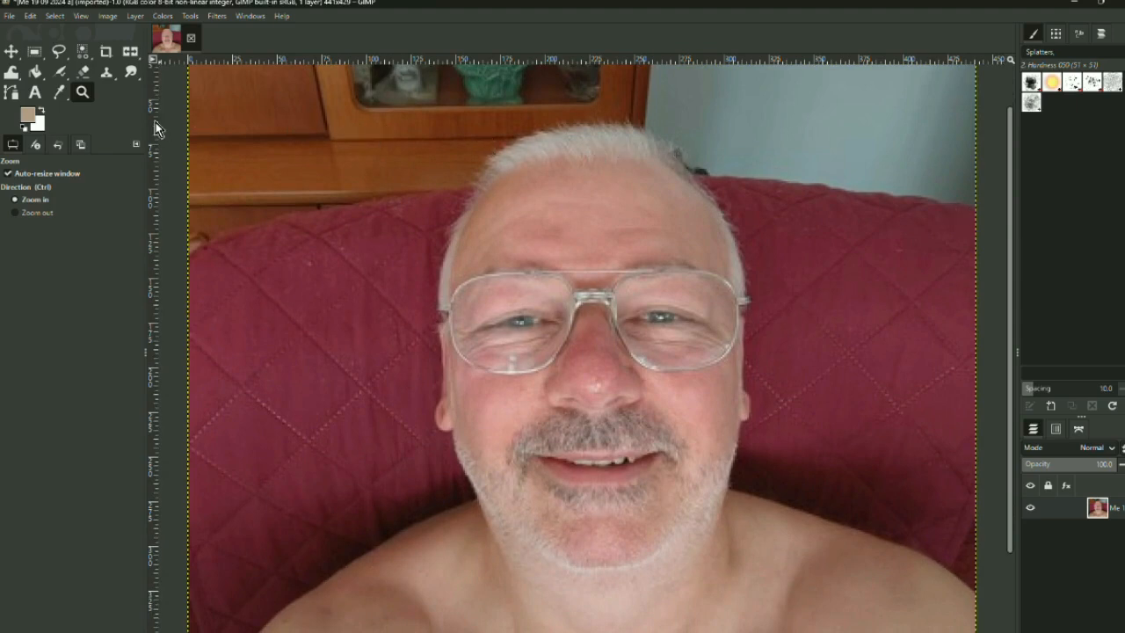
click(60, 52)
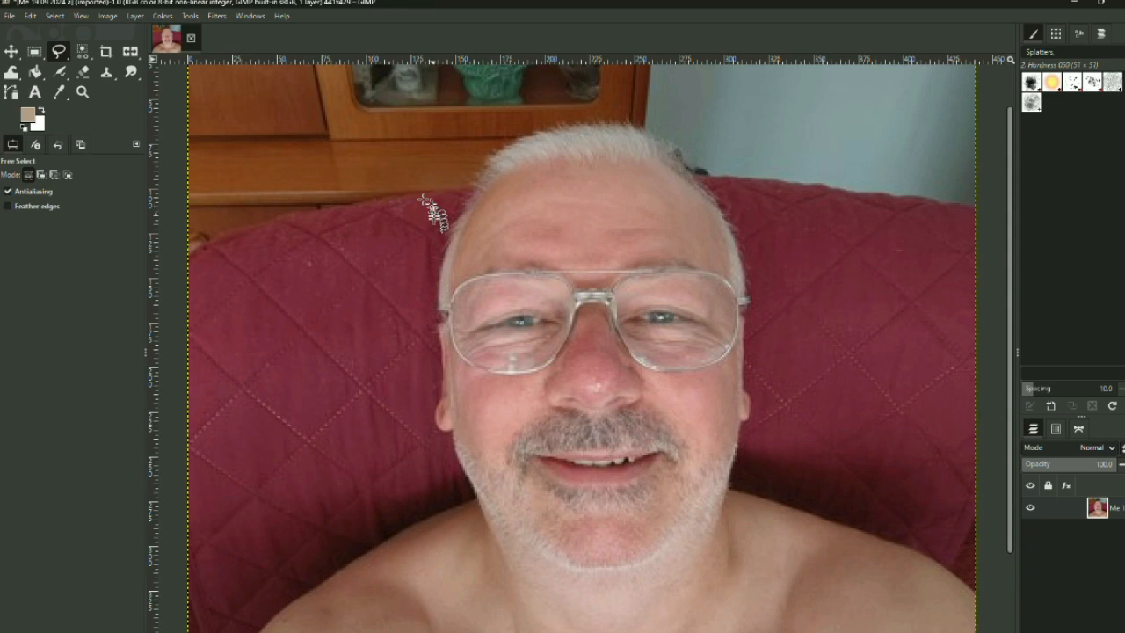
click(453, 229)
click(451, 239)
click(446, 248)
click(444, 259)
click(442, 266)
click(439, 282)
click(438, 293)
click(438, 299)
click(439, 308)
click(438, 317)
click(438, 327)
click(439, 336)
click(440, 340)
click(441, 350)
click(441, 359)
click(441, 366)
click(441, 374)
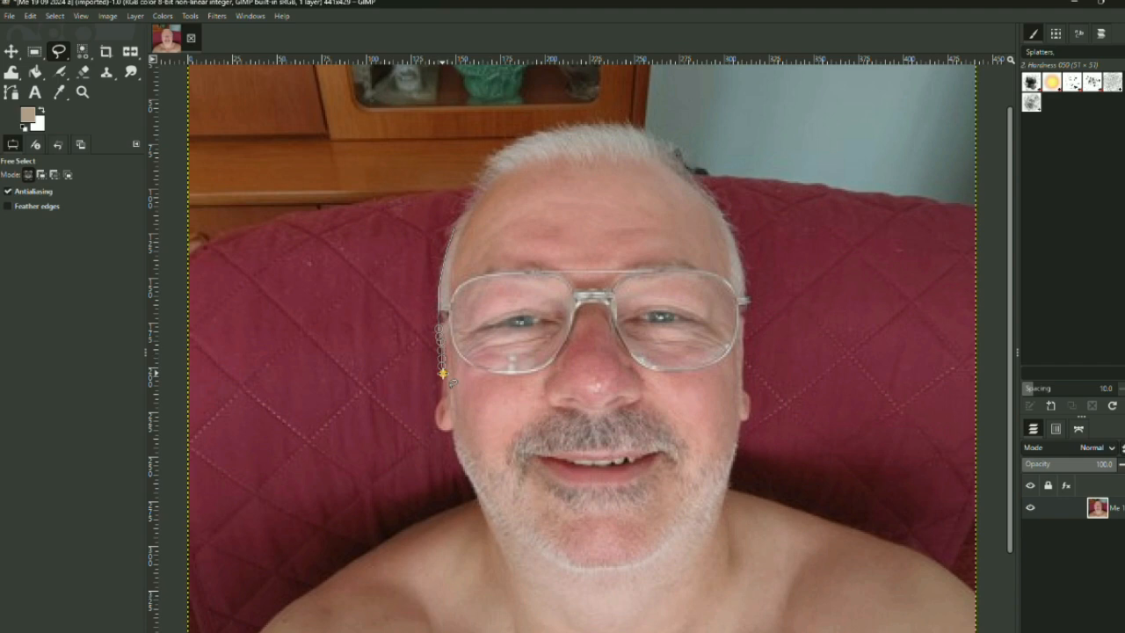
click(438, 380)
click(408, 403)
drag(441, 384, 441, 385)
click(436, 412)
mouse_move(436, 412)
mouse_down()
mouse_move(494, 519)
mouse_move(587, 571)
mouse_move(659, 562)
mouse_move(724, 496)
mouse_move(742, 413)
mouse_move(742, 257)
mouse_move(720, 200)
mouse_move(660, 141)
mouse_move(641, 128)
mouse_move(551, 132)
mouse_move(501, 143)
mouse_move(483, 164)
mouse_up()
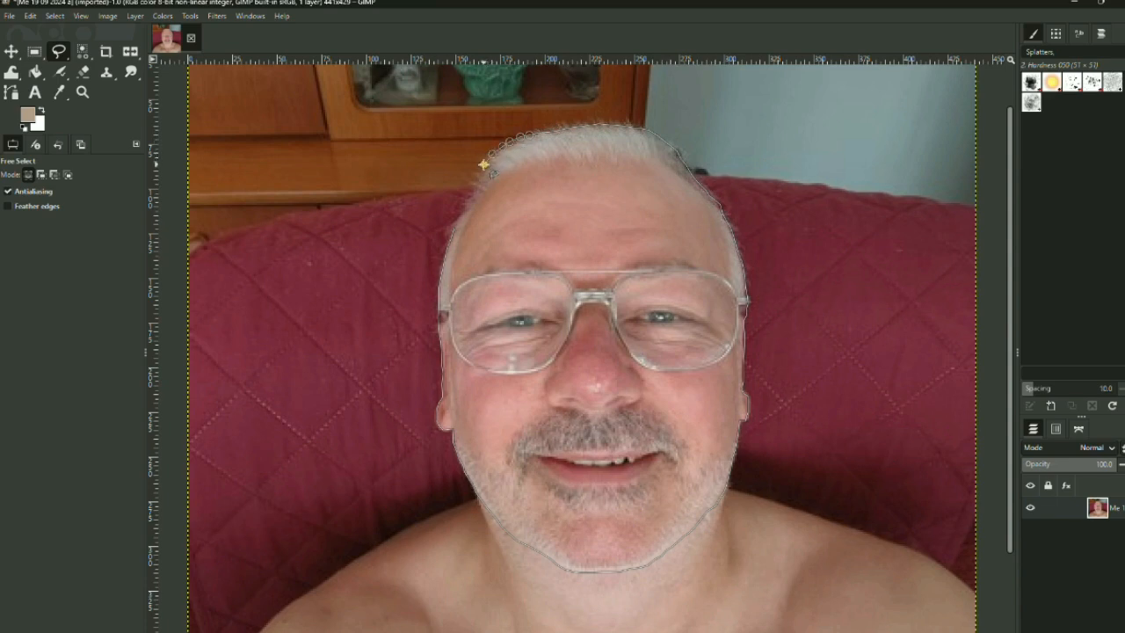
click(481, 172)
click(475, 182)
click(472, 191)
click(469, 198)
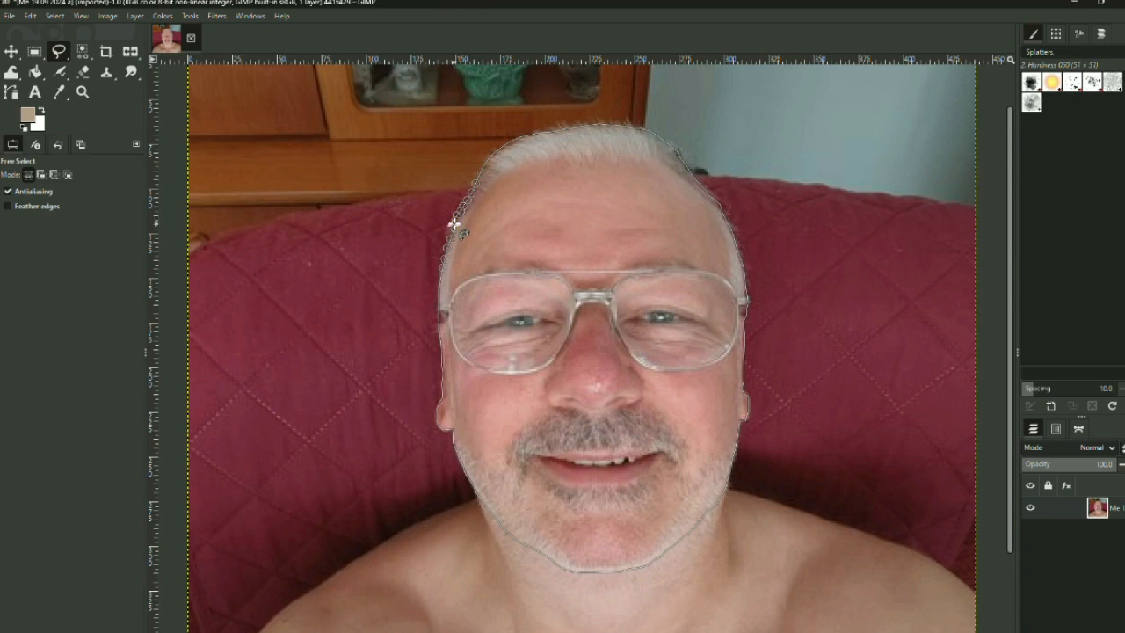
click(452, 227)
key(Return)
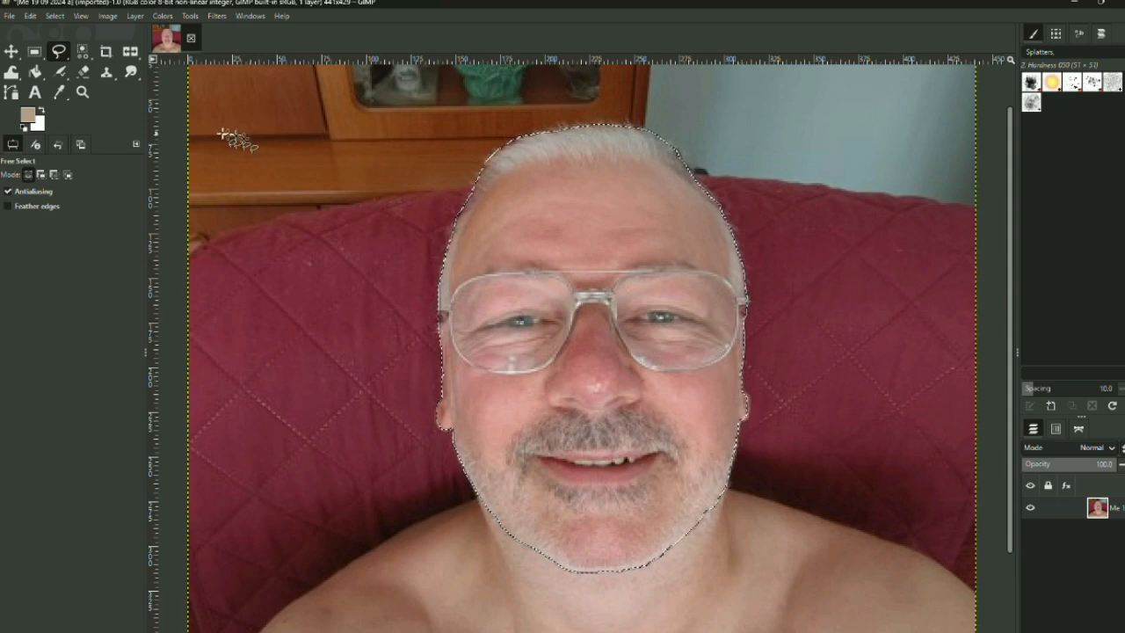
Invert the head selection and delete the background around it to leave it transparent.
click(55, 16)
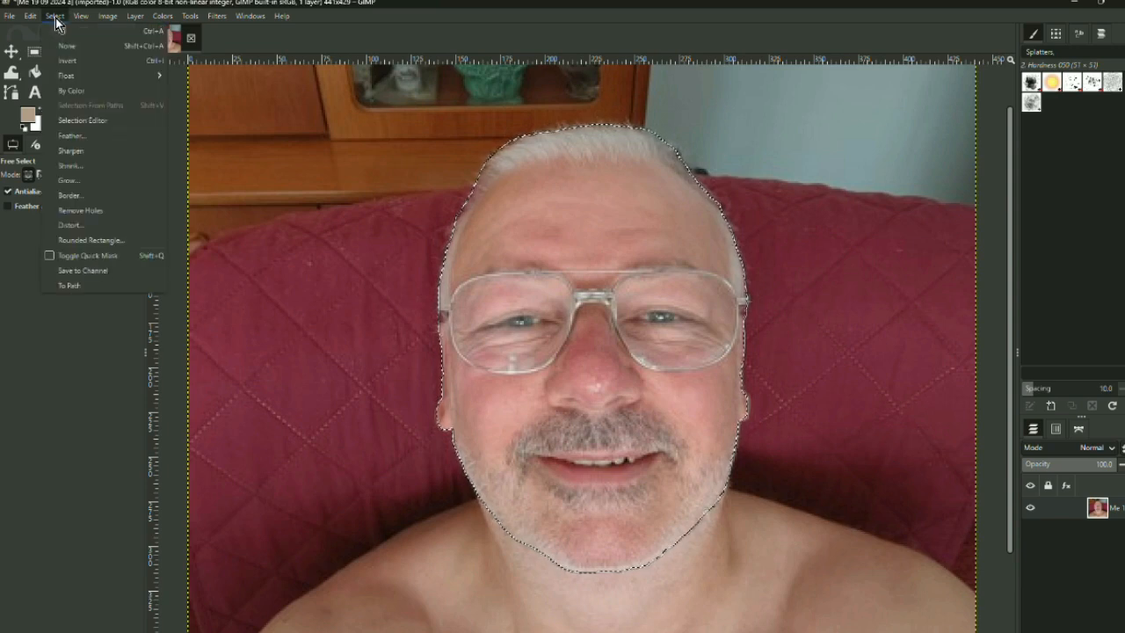
click(73, 63)
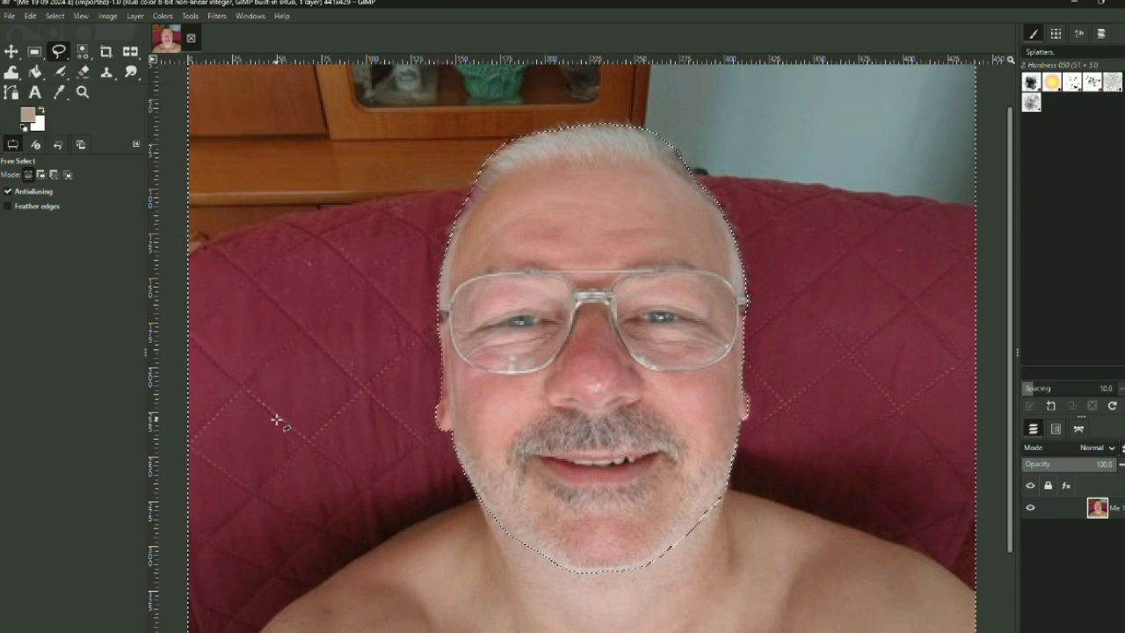
key(ctrl+shift)
key(Delete)
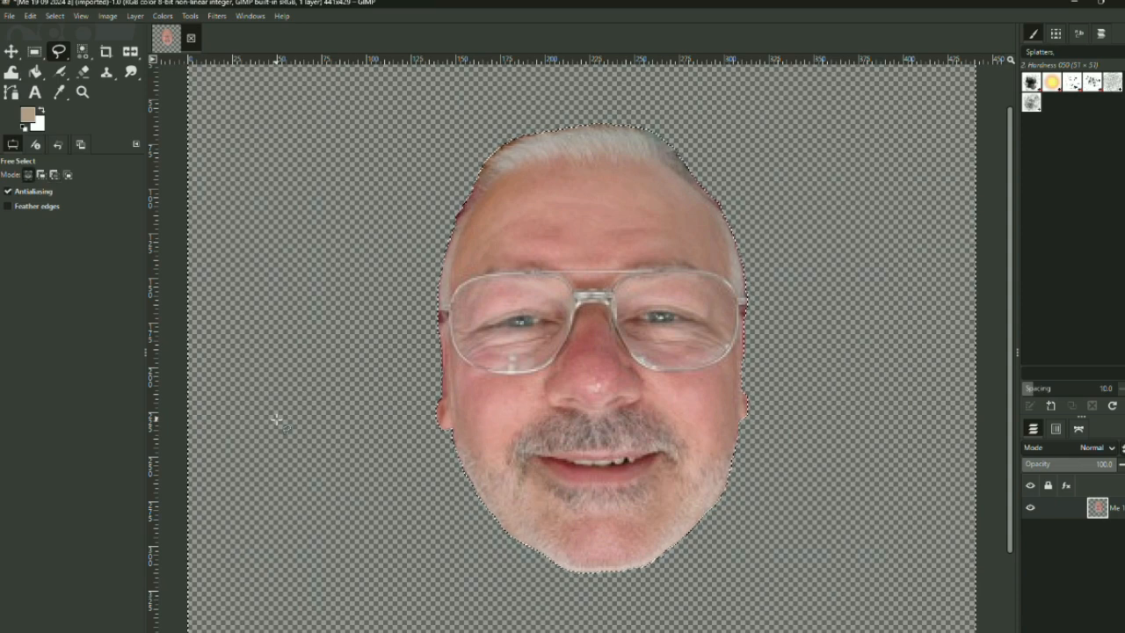
Export the cut-out head as the PNG file "Me 19 09 2024 a.png" with the default PNG options.
click(11, 17)
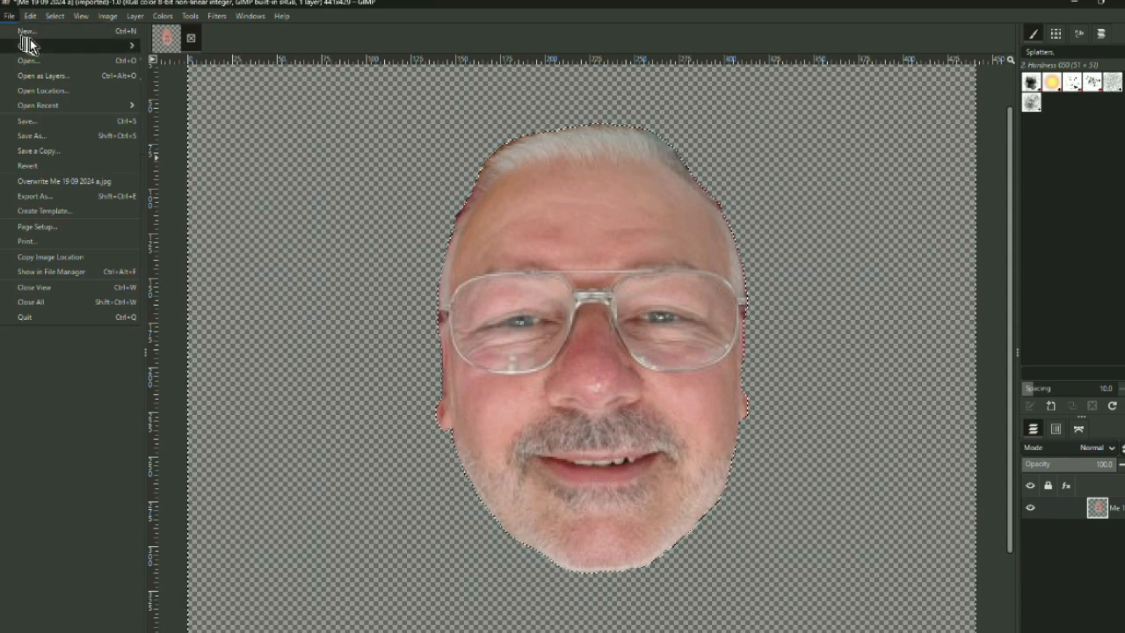
mouse_move(45, 41)
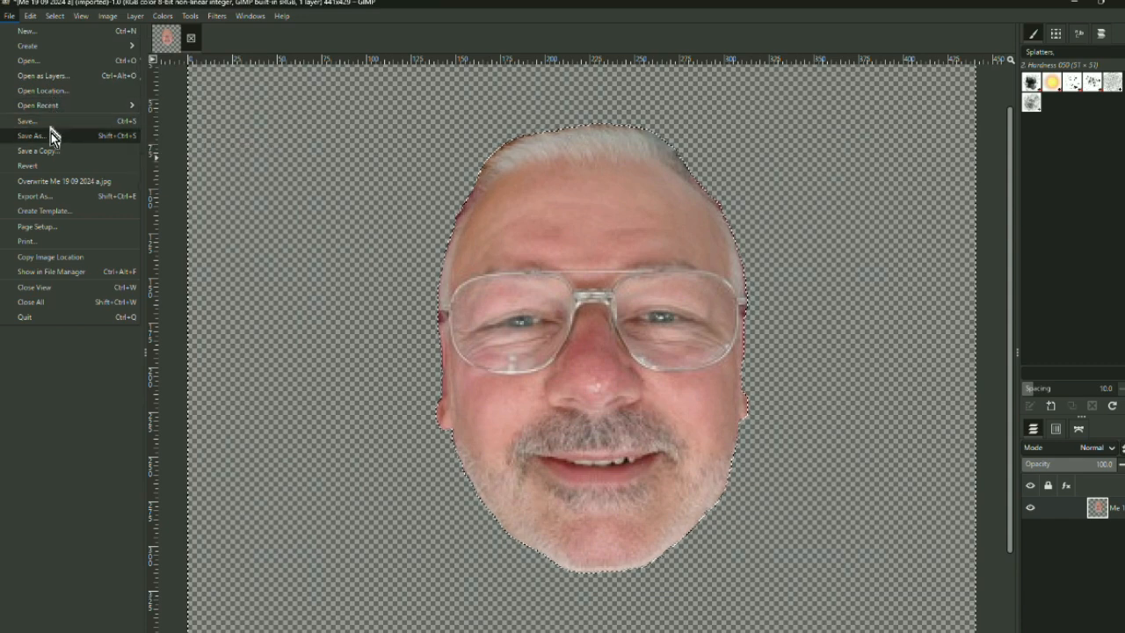
click(53, 199)
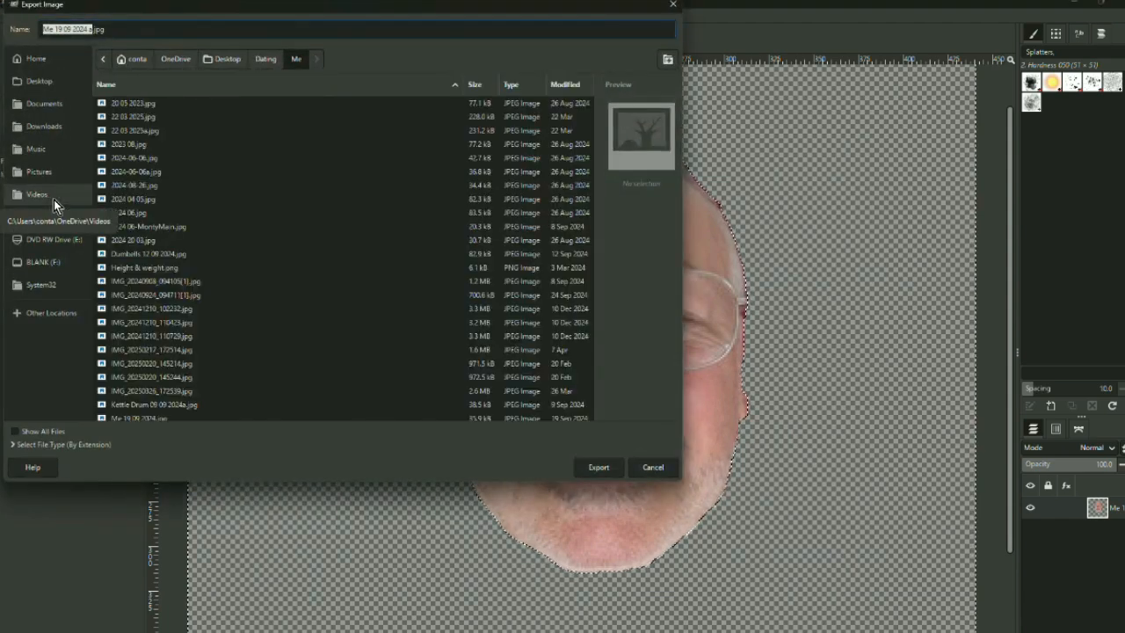
click(107, 29)
drag(106, 29, 95, 30)
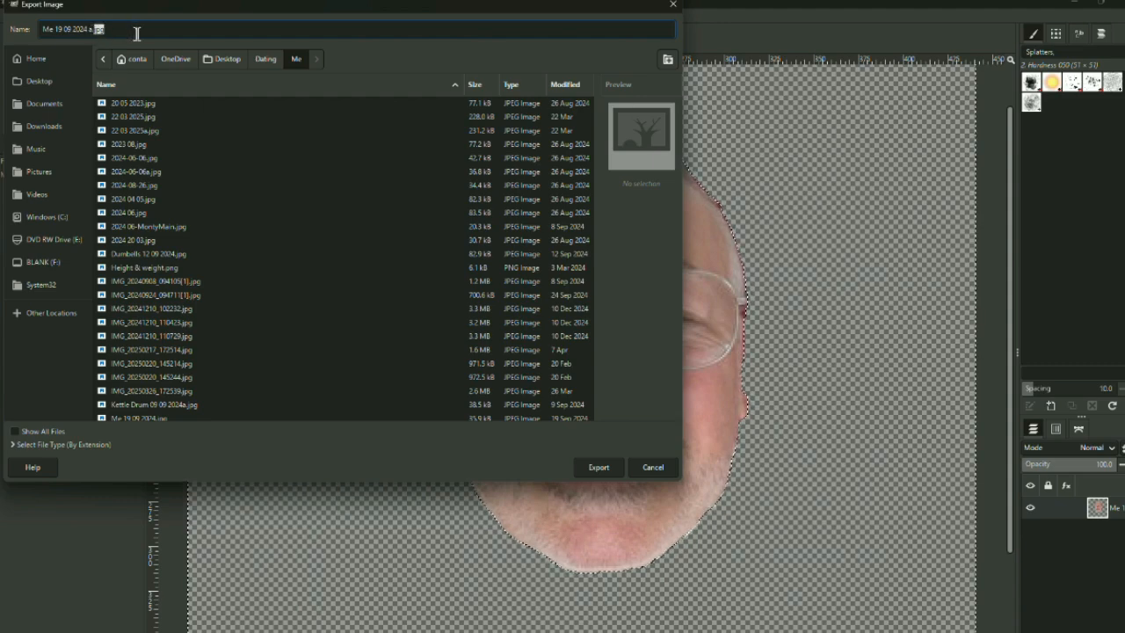
text(png)
key(BackSpace)
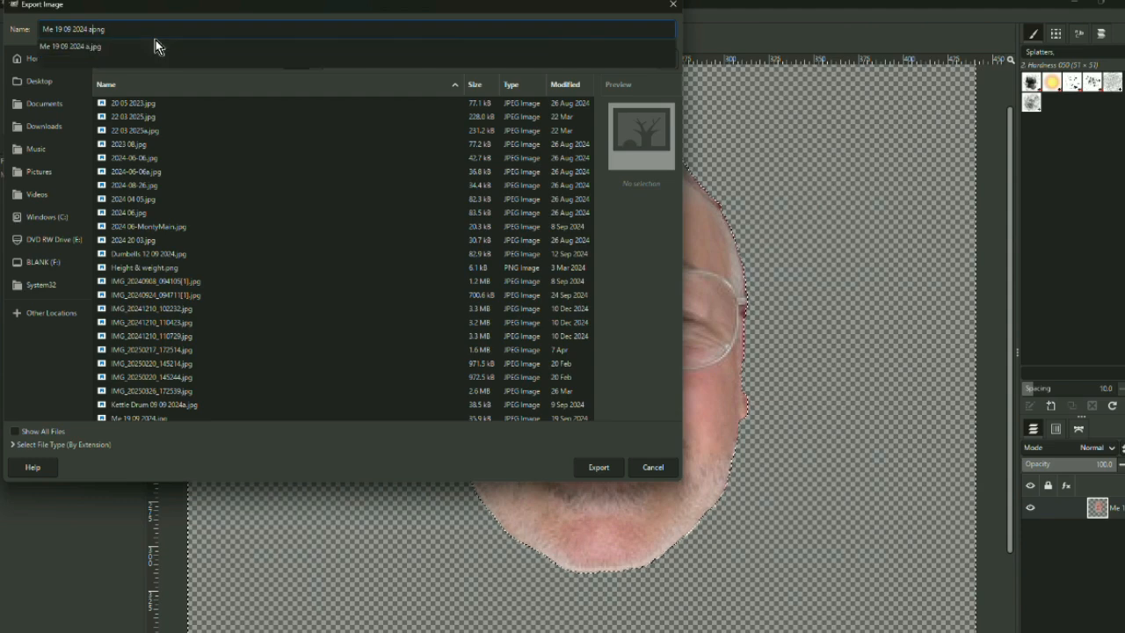
text(.)
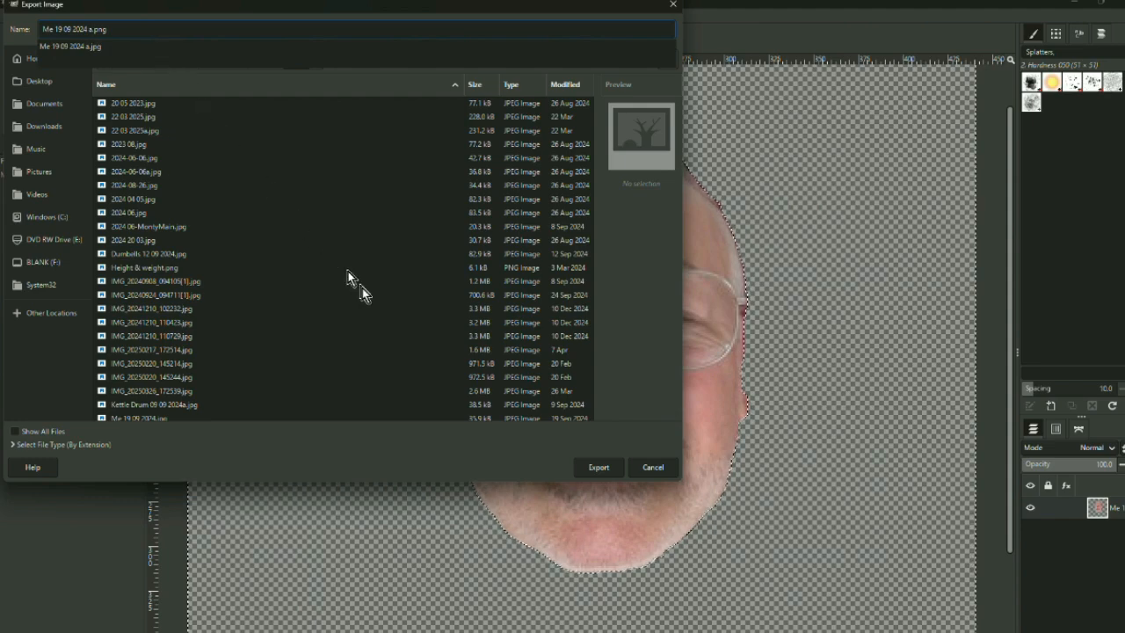
click(596, 470)
click(596, 470)
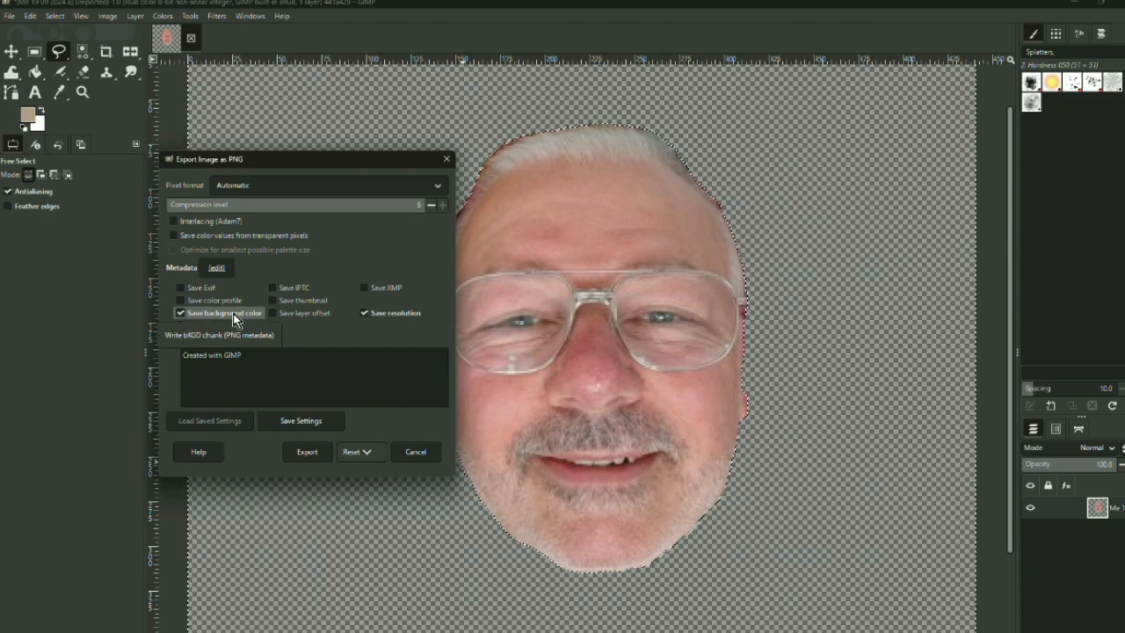
click(307, 452)
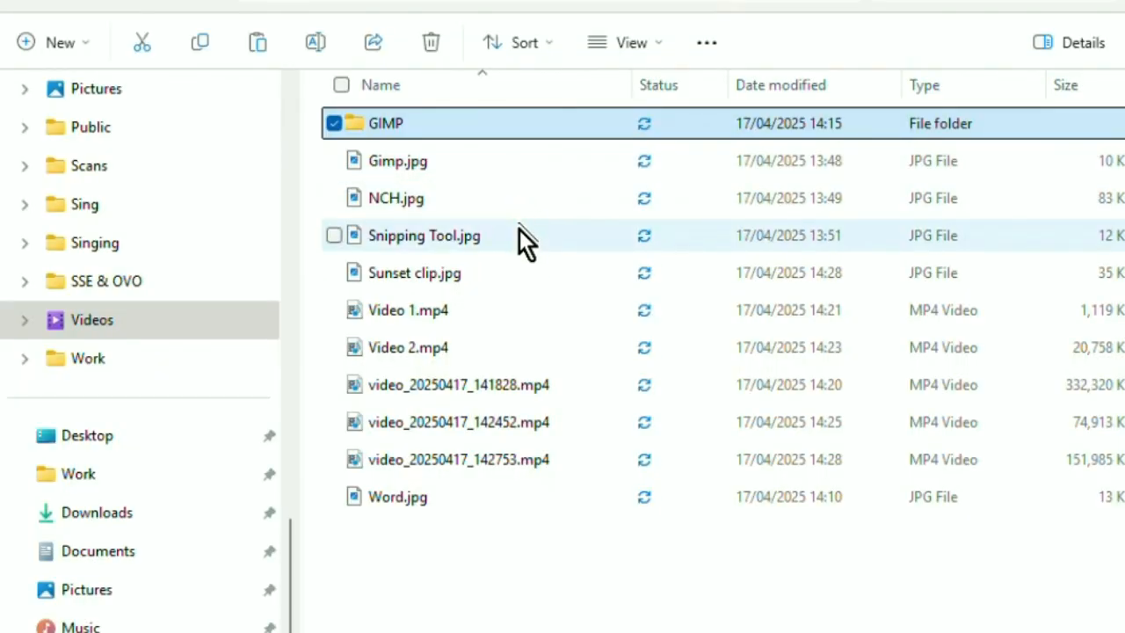
Switch to File Explorer, copy Sunset clip.jpg, and place the sunset image at the start of Video Track 1 in VideoPad.
click(519, 270)
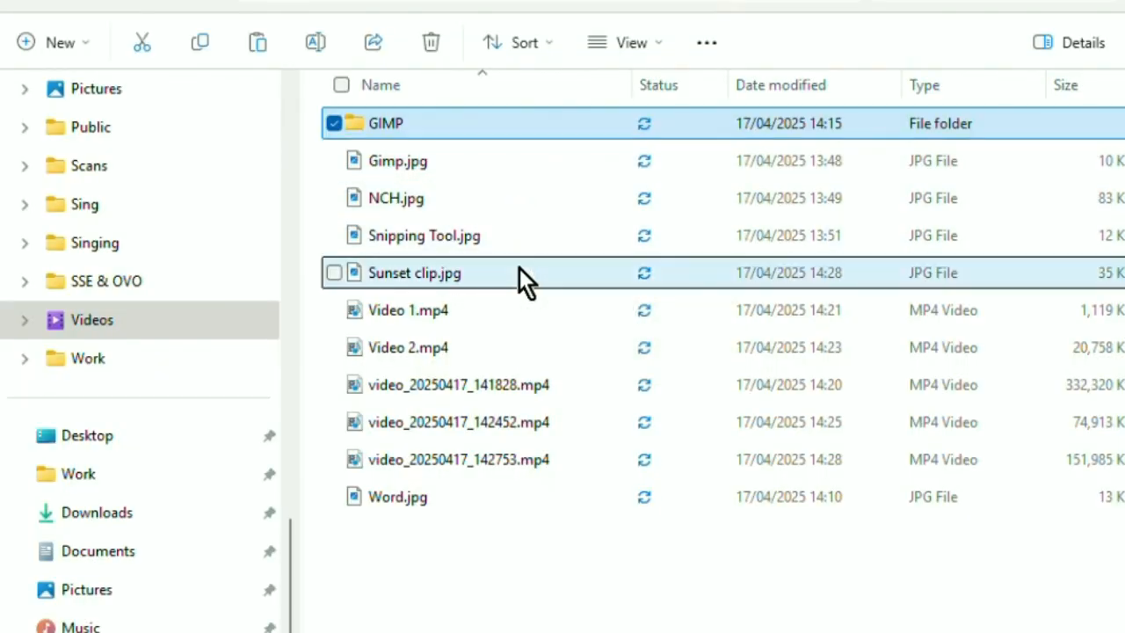
right_click(519, 268)
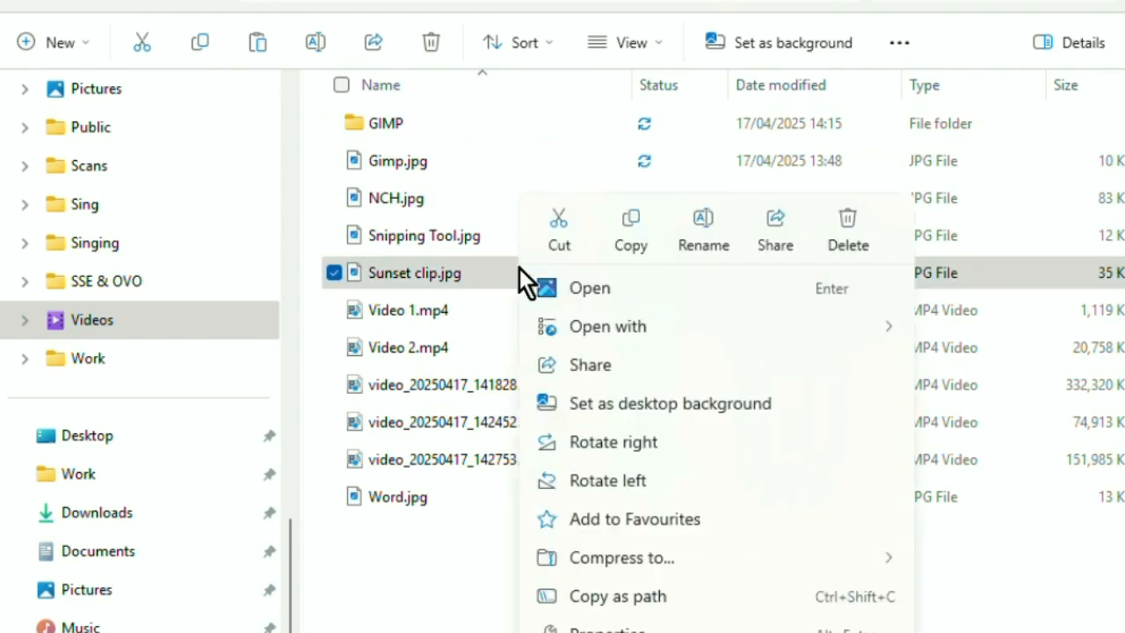
click(627, 219)
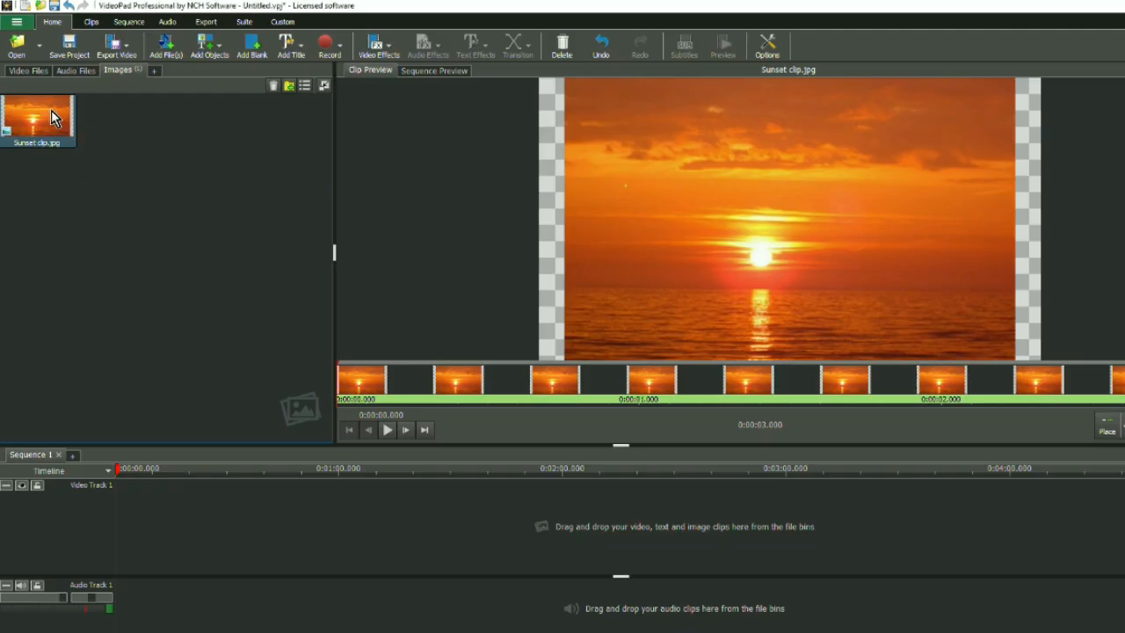
drag(51, 118, 160, 488)
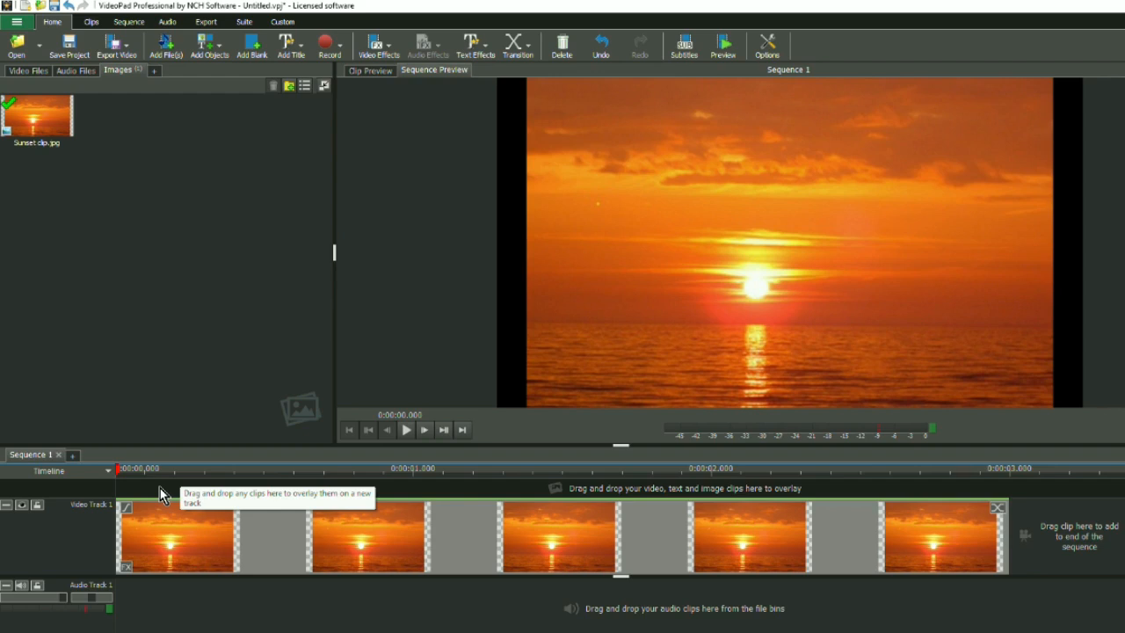
Scale the sunset clip to 1.14 so it fills the frame and give it a fade-in of 0:00:02.000.
click(125, 566)
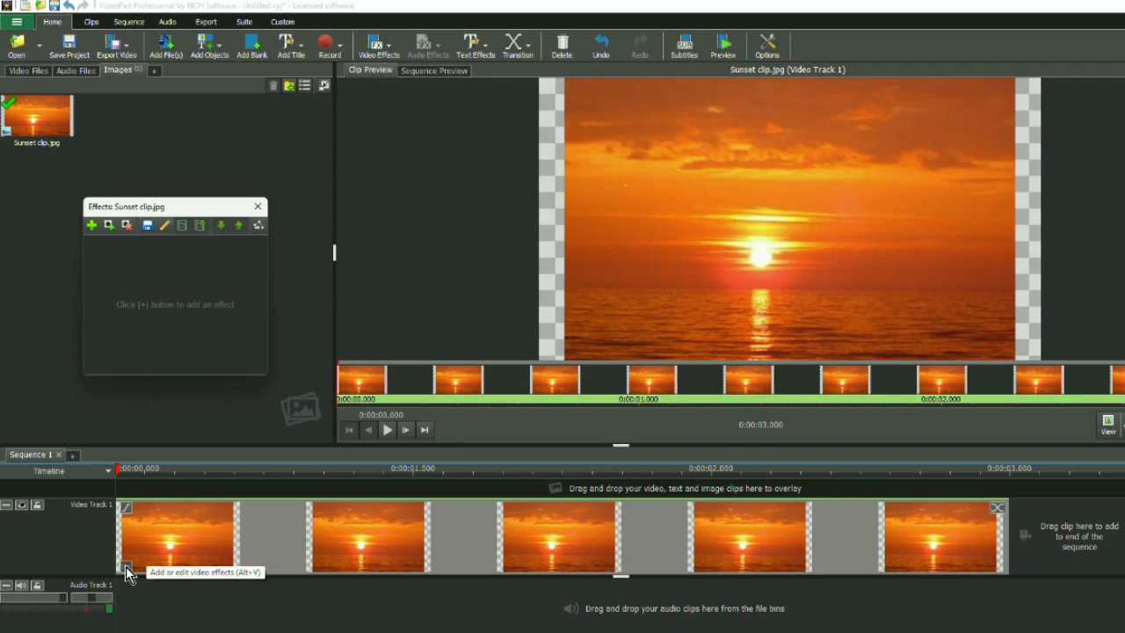
click(92, 228)
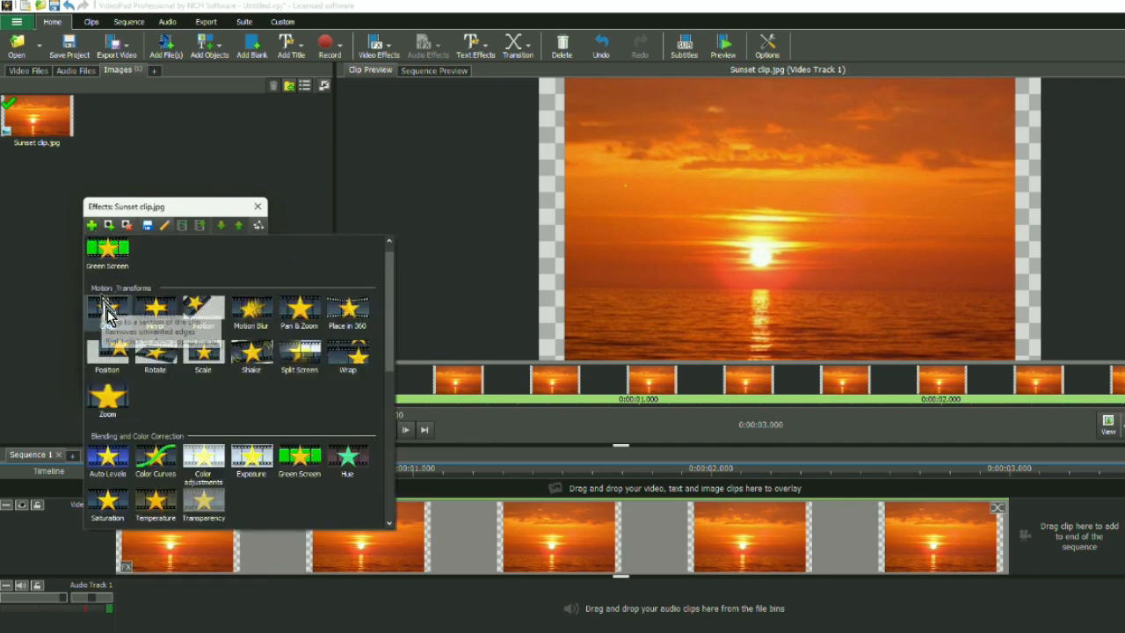
click(203, 358)
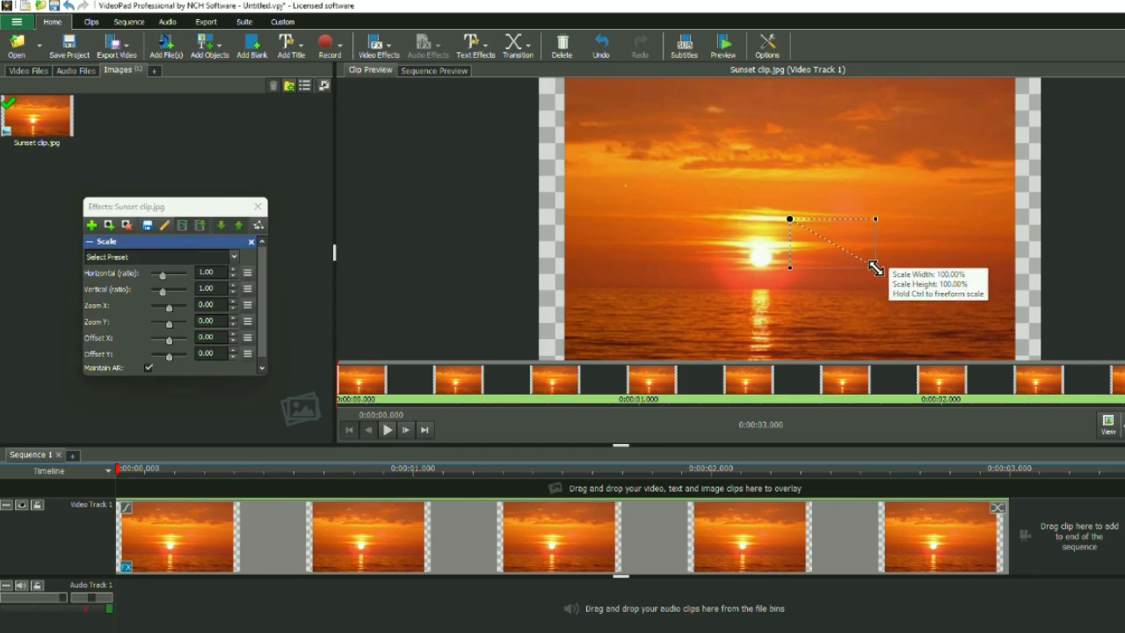
drag(875, 268, 890, 273)
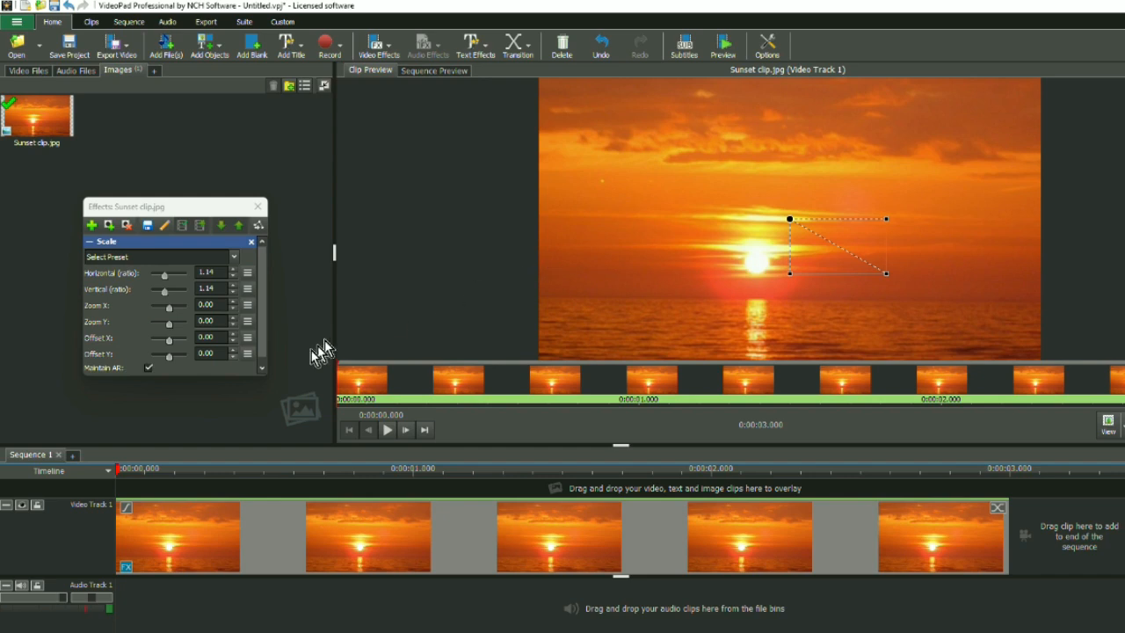
click(126, 514)
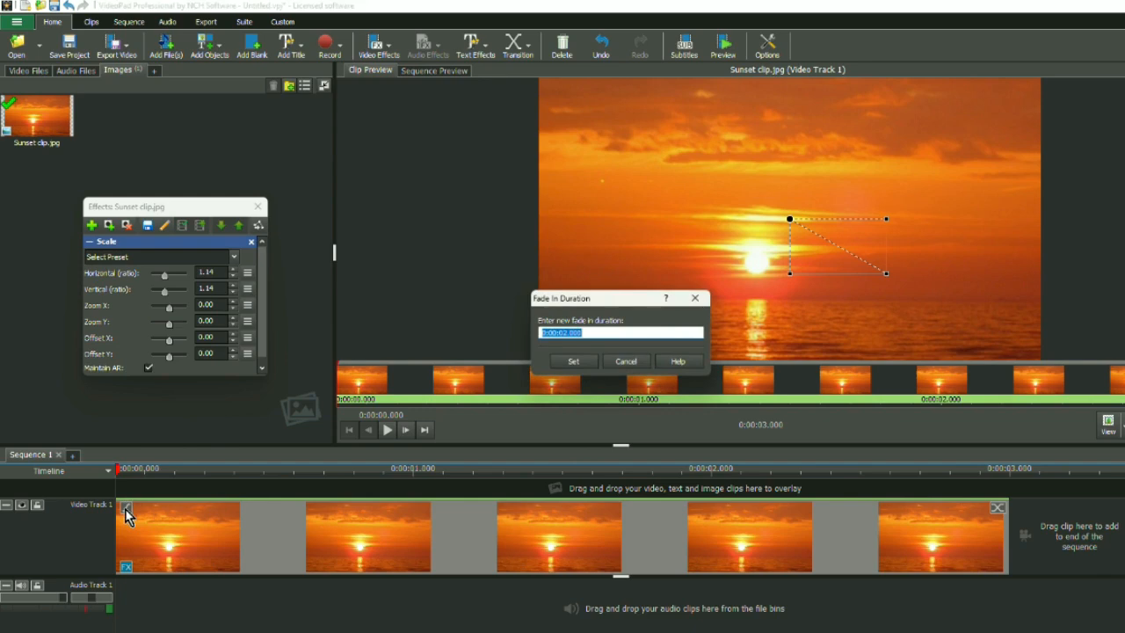
click(572, 363)
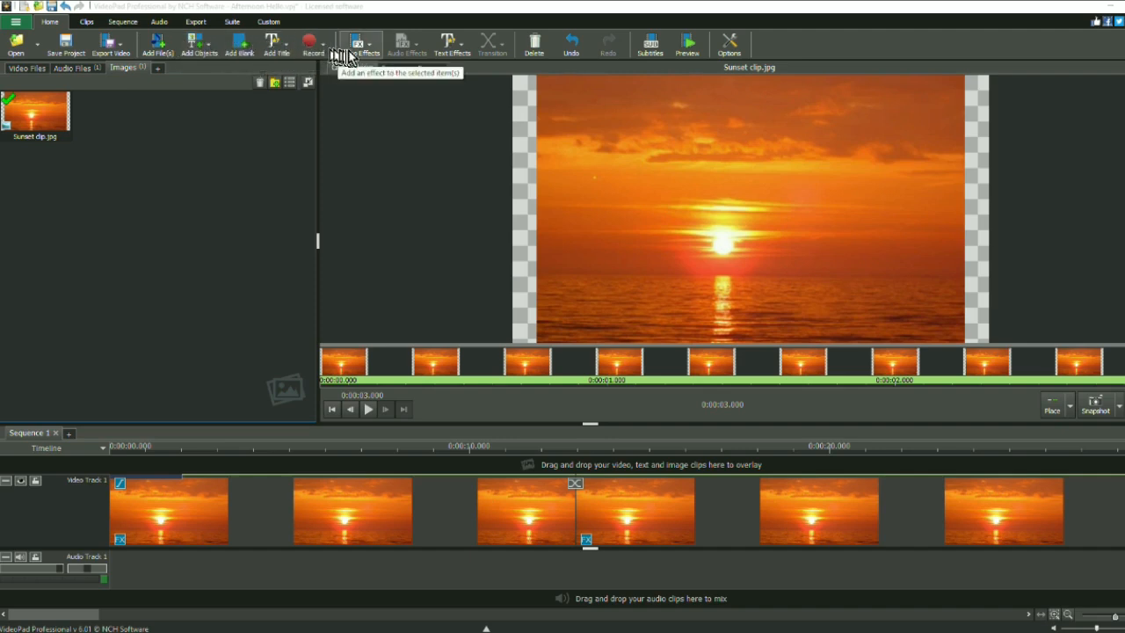
Add a text overlay scrolling from right to left and insert two blank lines above its title text.
click(449, 54)
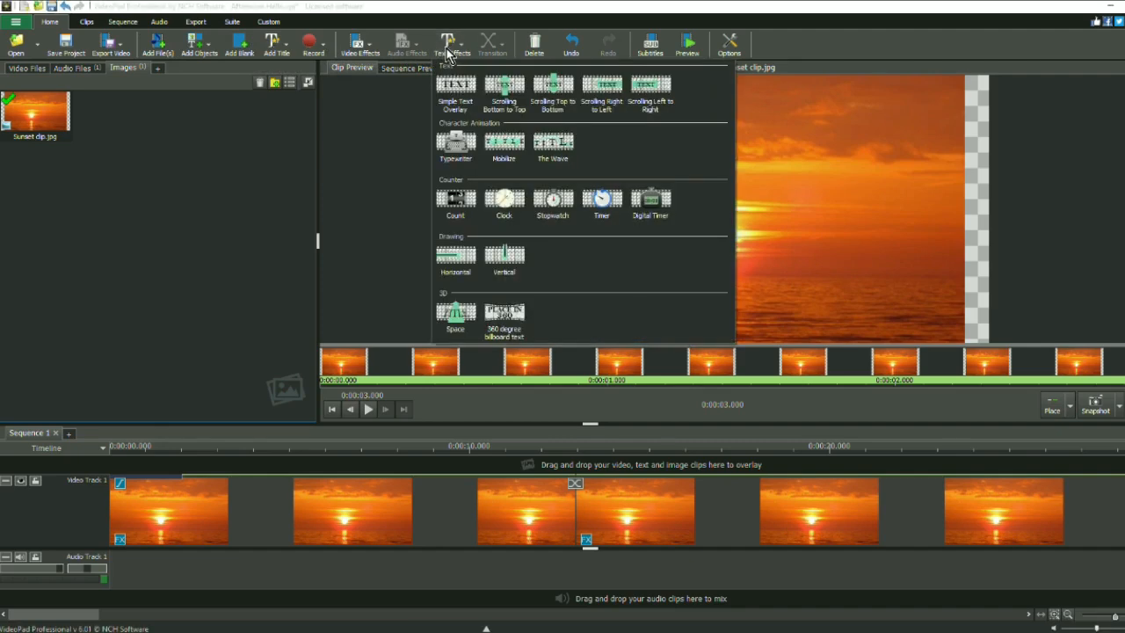
click(603, 92)
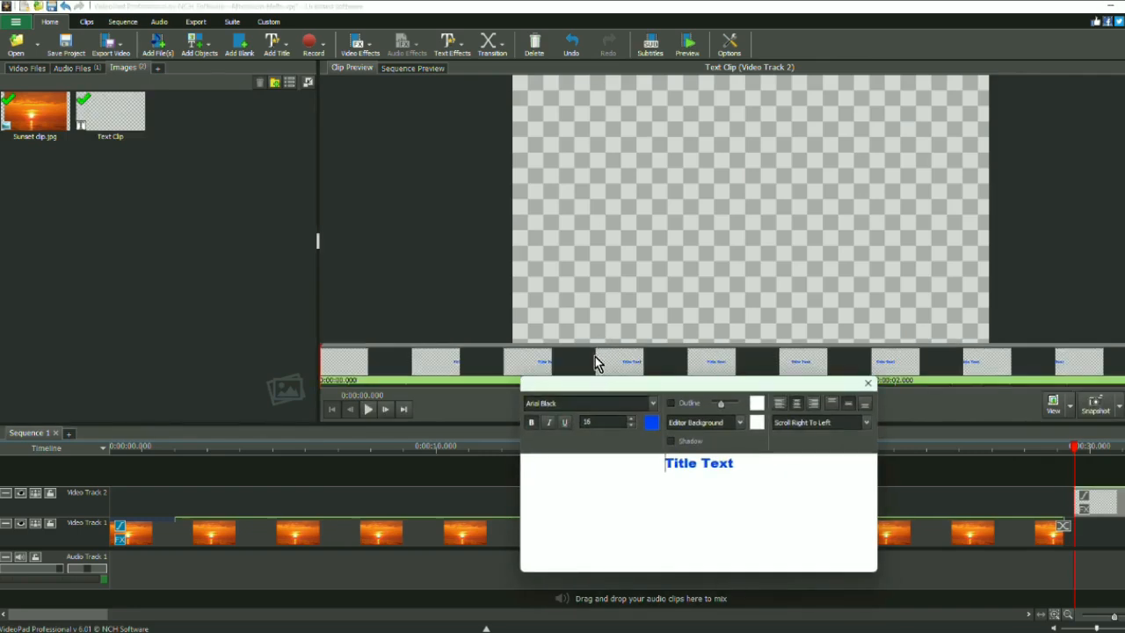
click(652, 427)
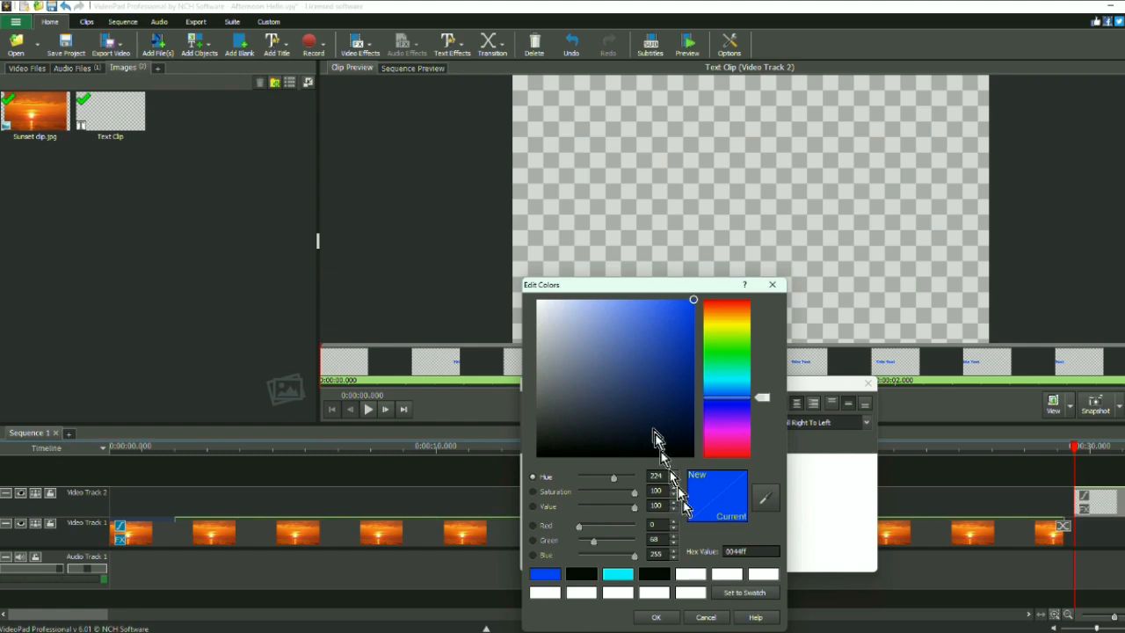
click(706, 618)
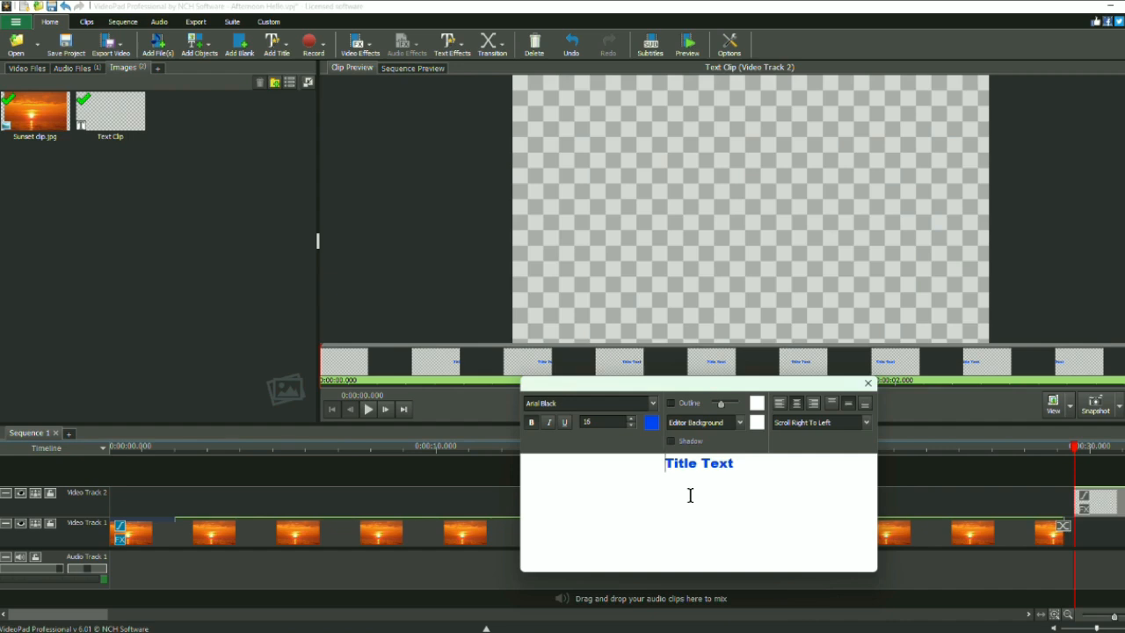
key(Return)
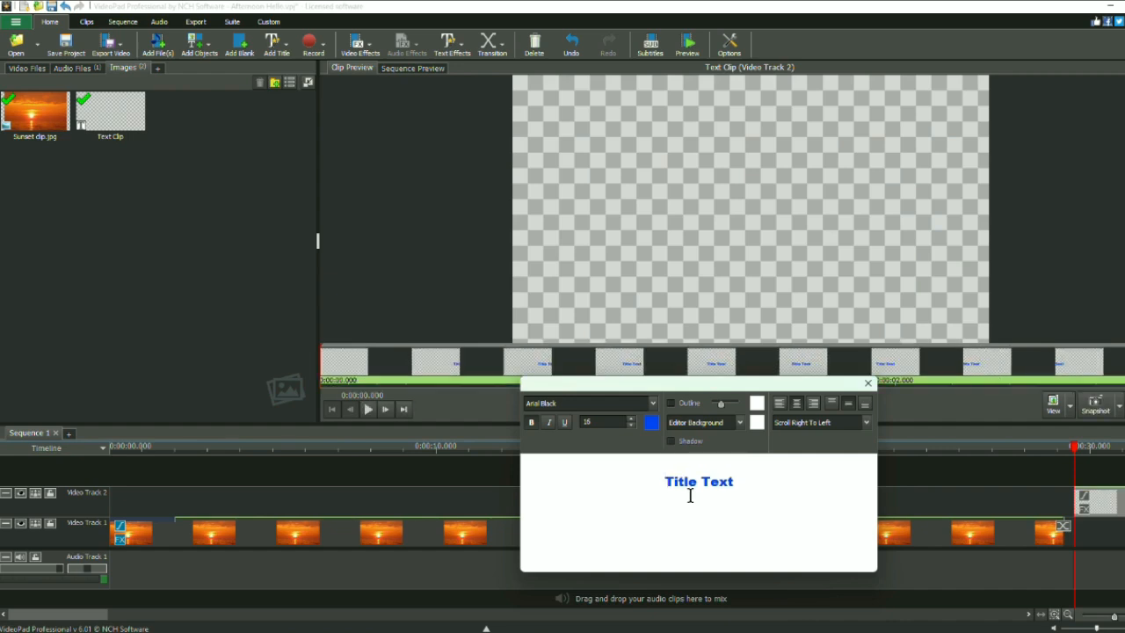
key(Return)
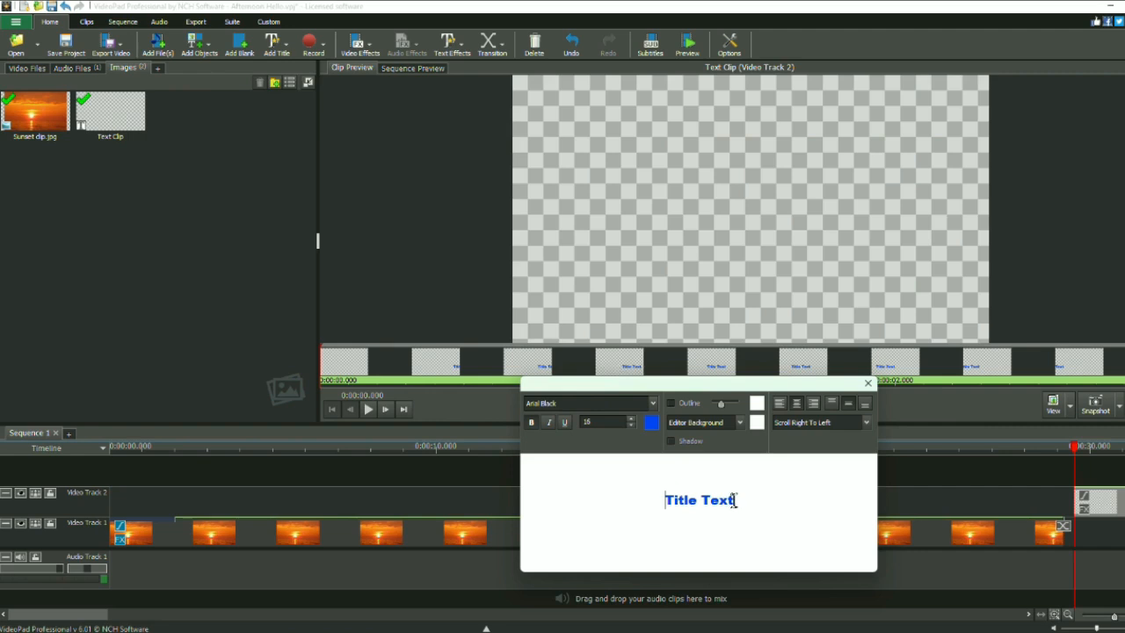
Replace the placeholder title text in the overlay with "Good afternoon to you".
drag(732, 500, 650, 503)
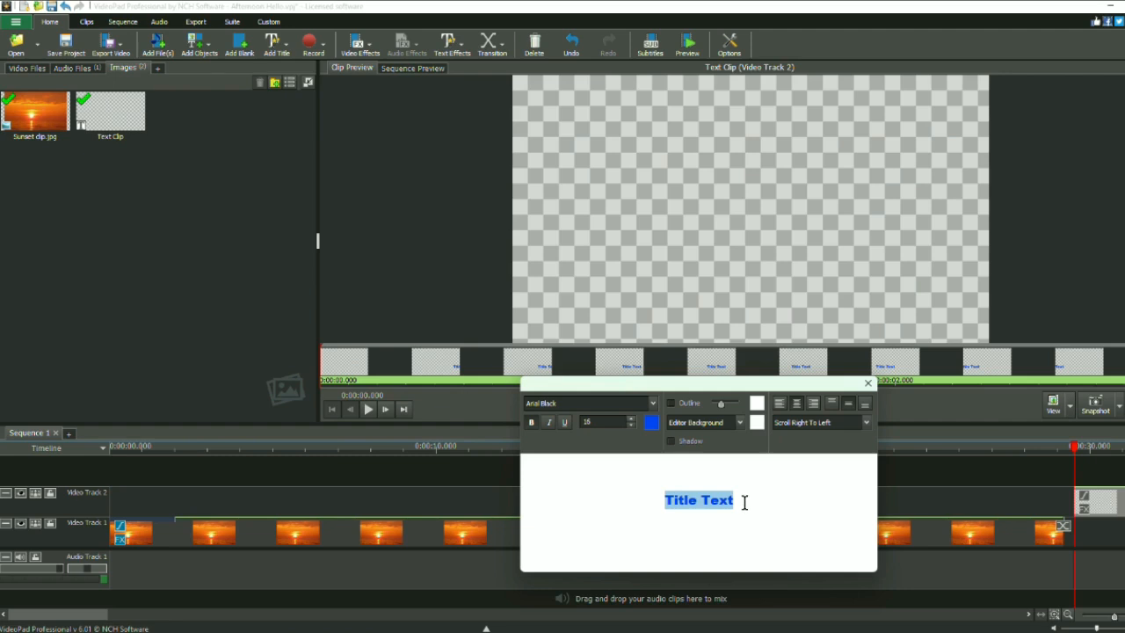
text(Goog)
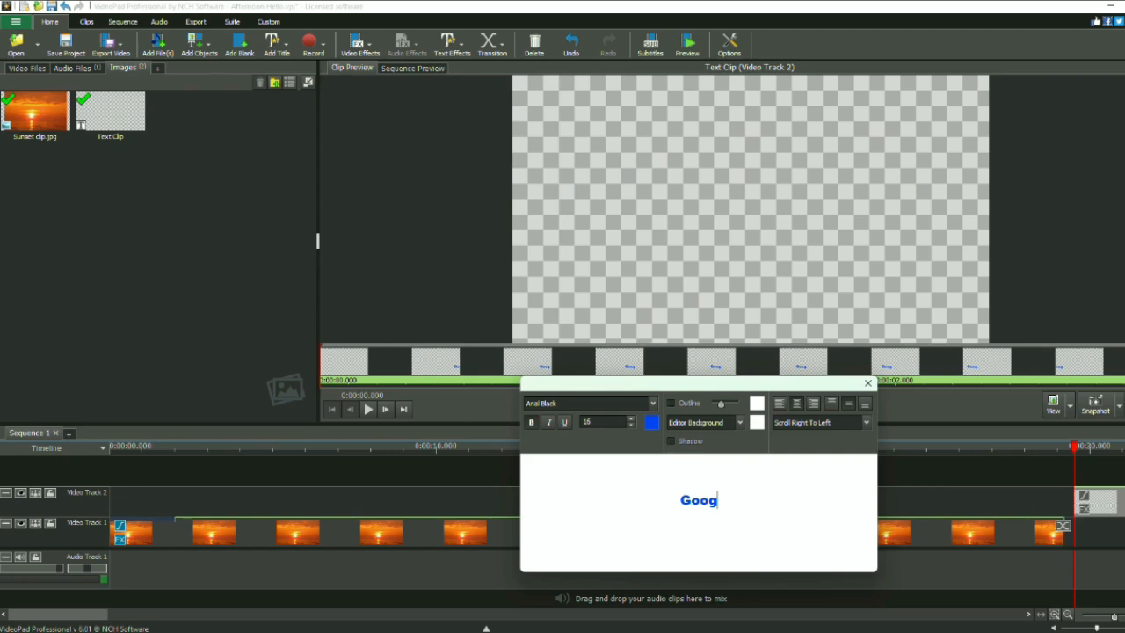
key(BackSpace)
text(d after)
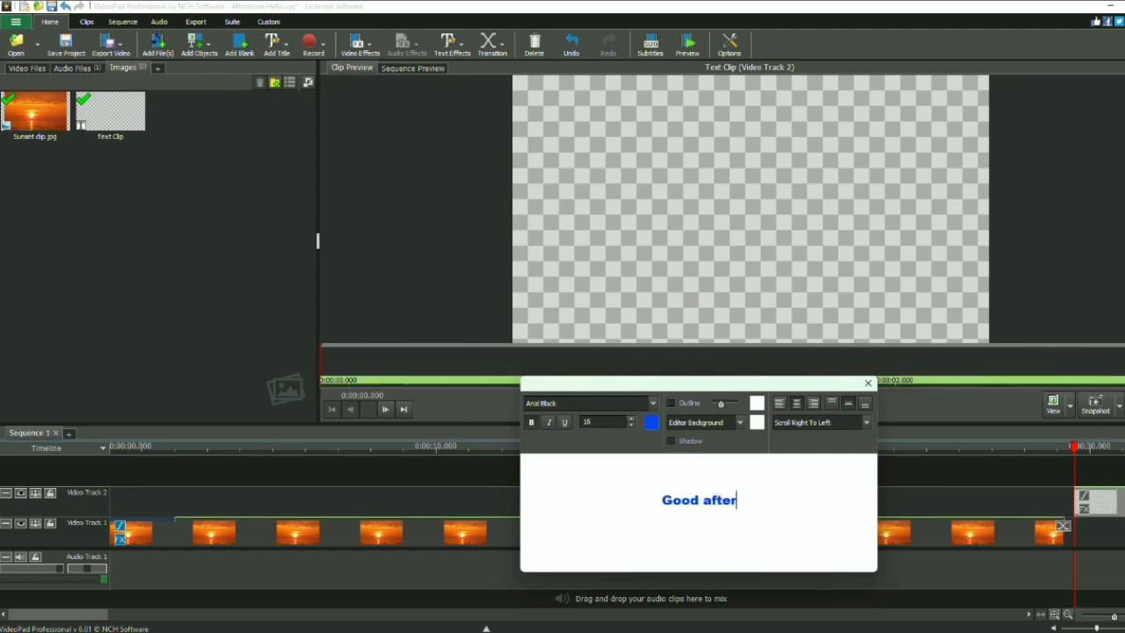
text(noon)
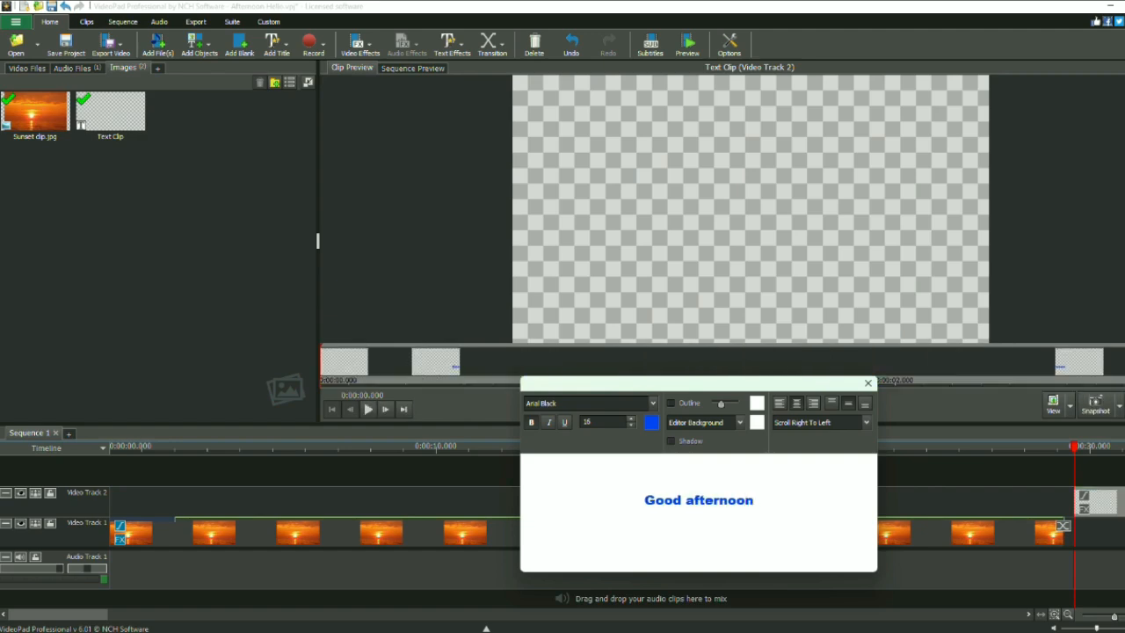
text( to you)
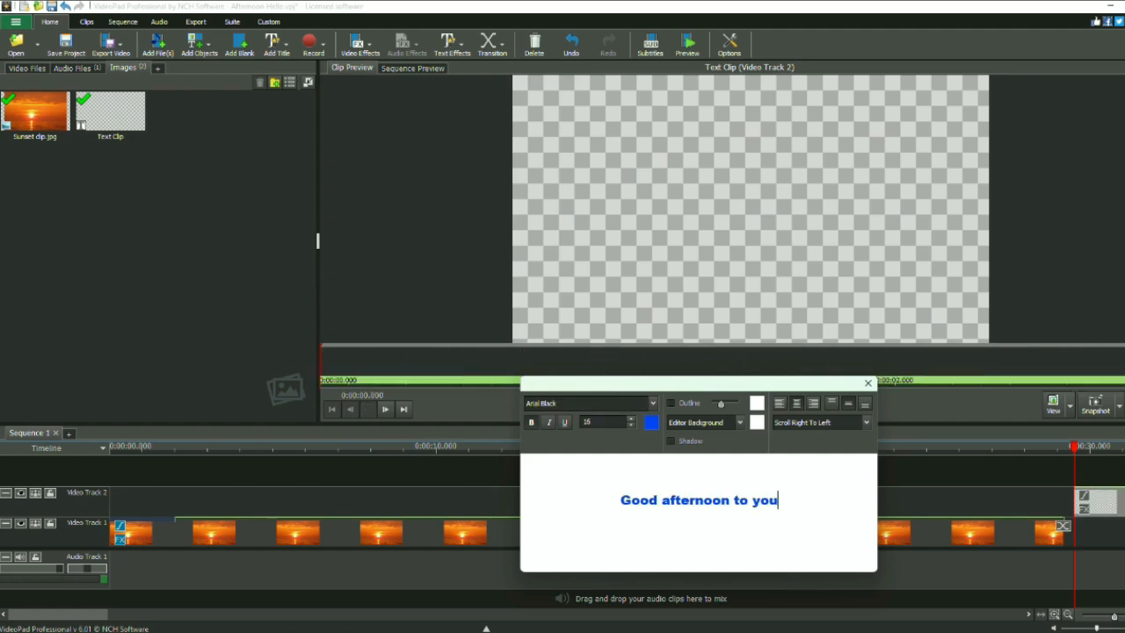
text( h)
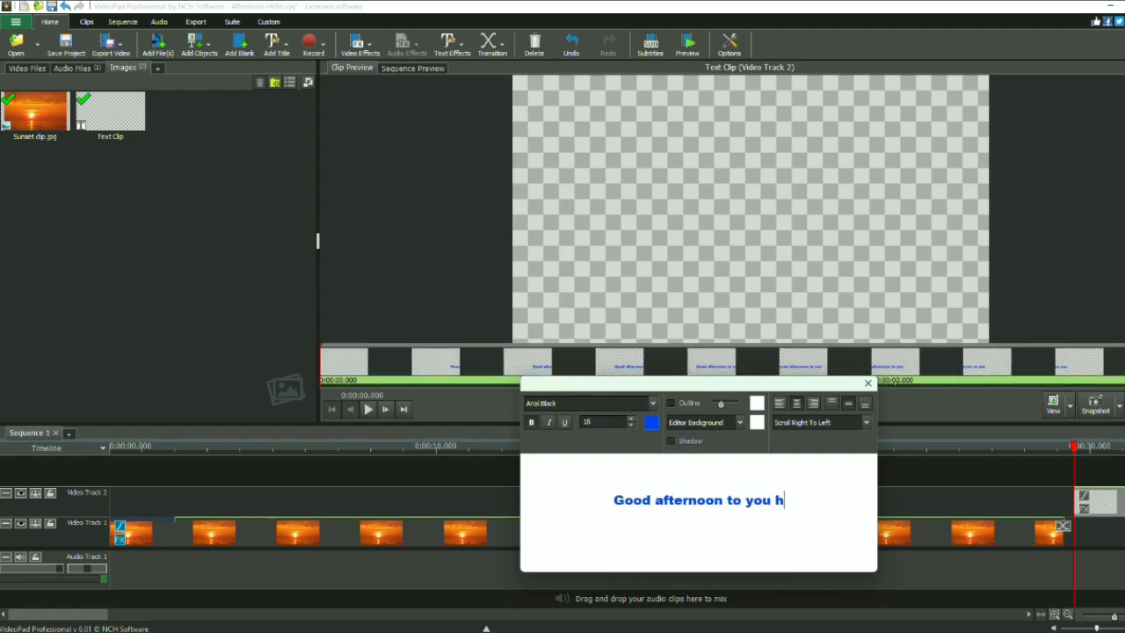
text(ope)
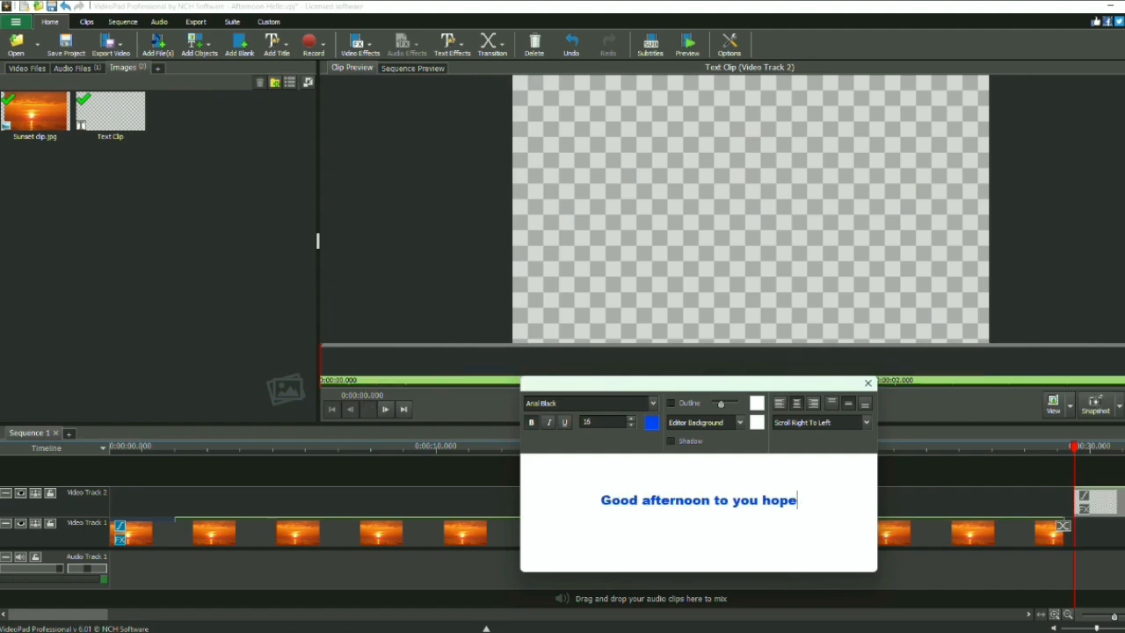
text( your)
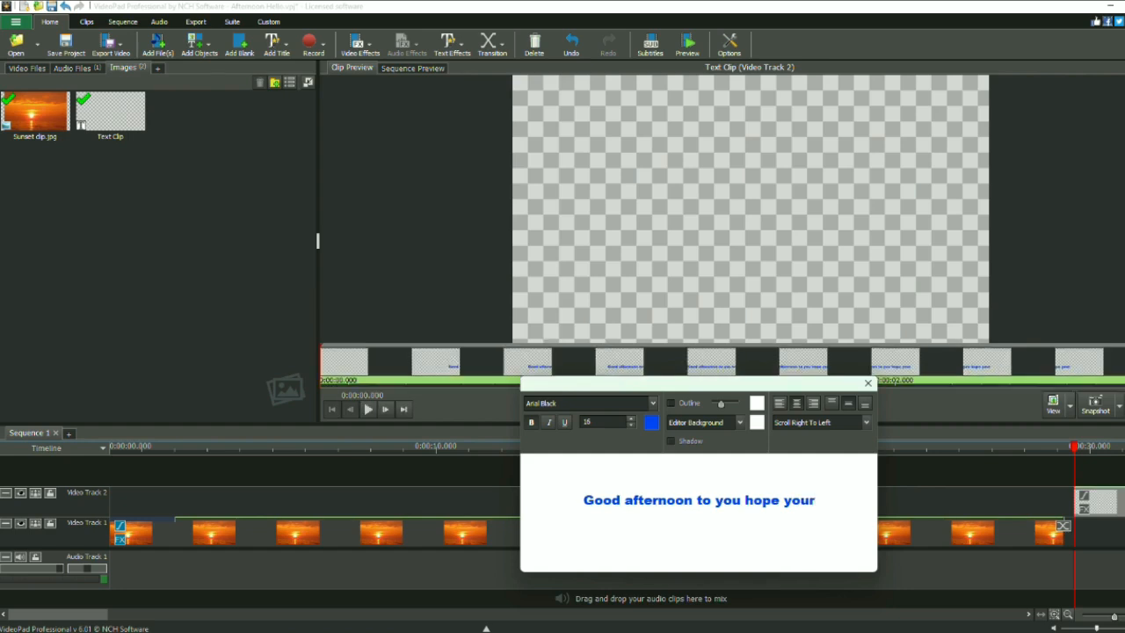
text(ha)
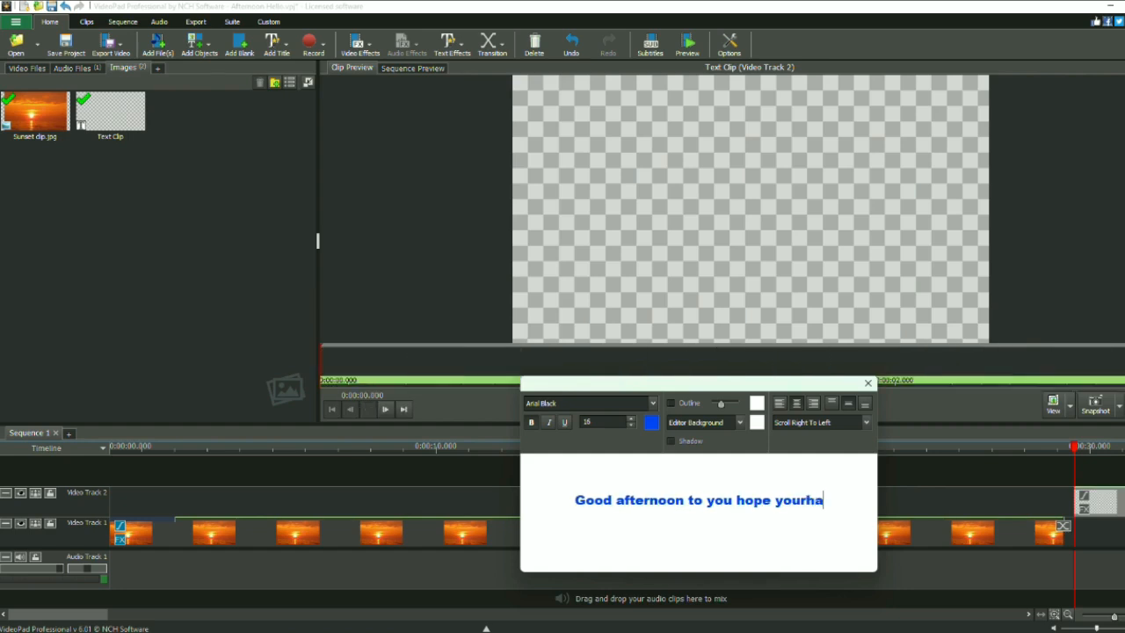
text(ving)
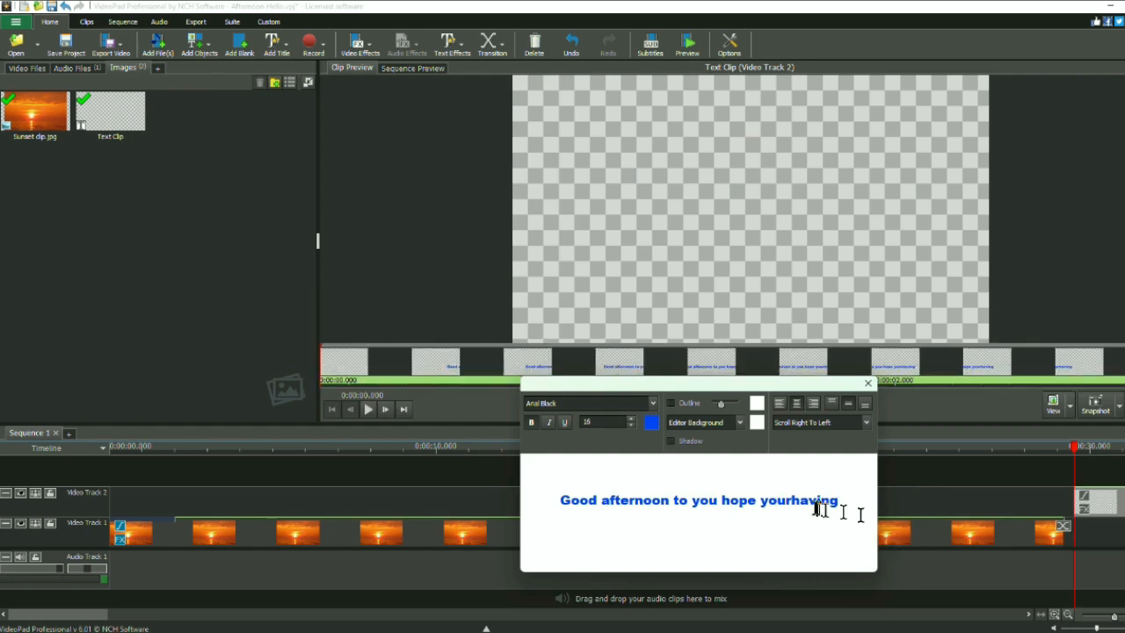
Continue the scrolling title with "hope your having a great day!", keeping a space between "your" and "having".
click(794, 500)
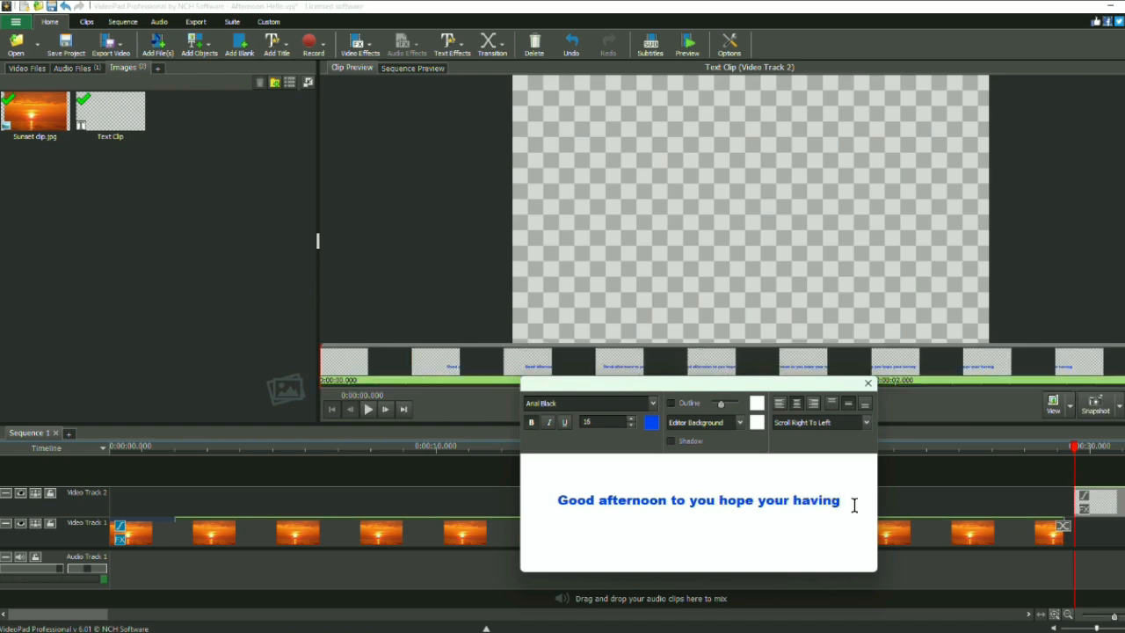
text(a)
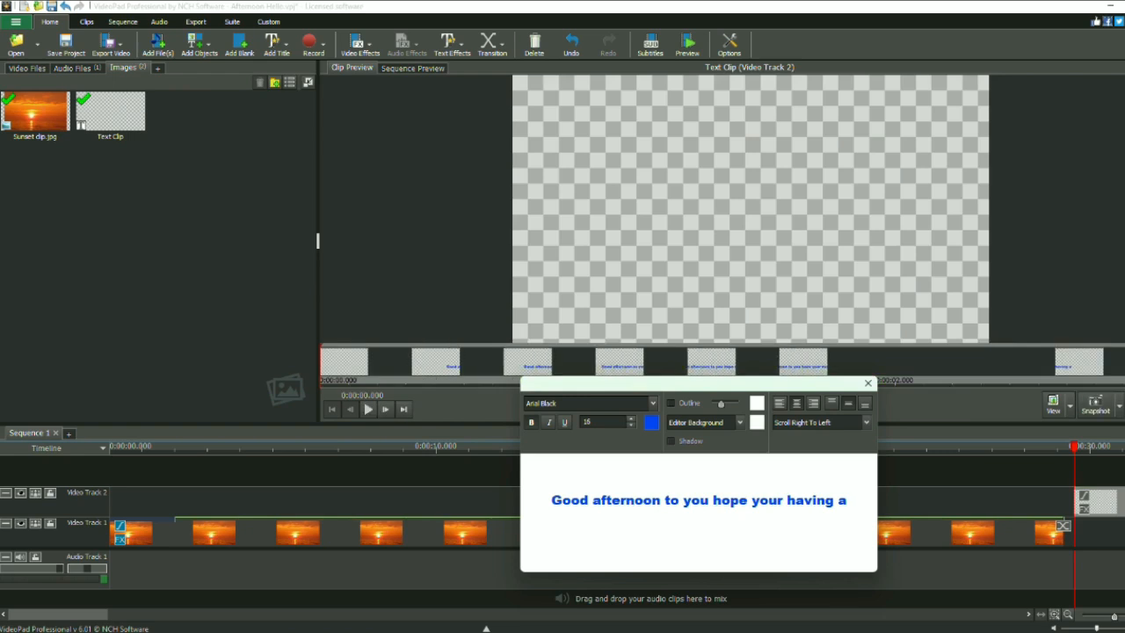
text( great)
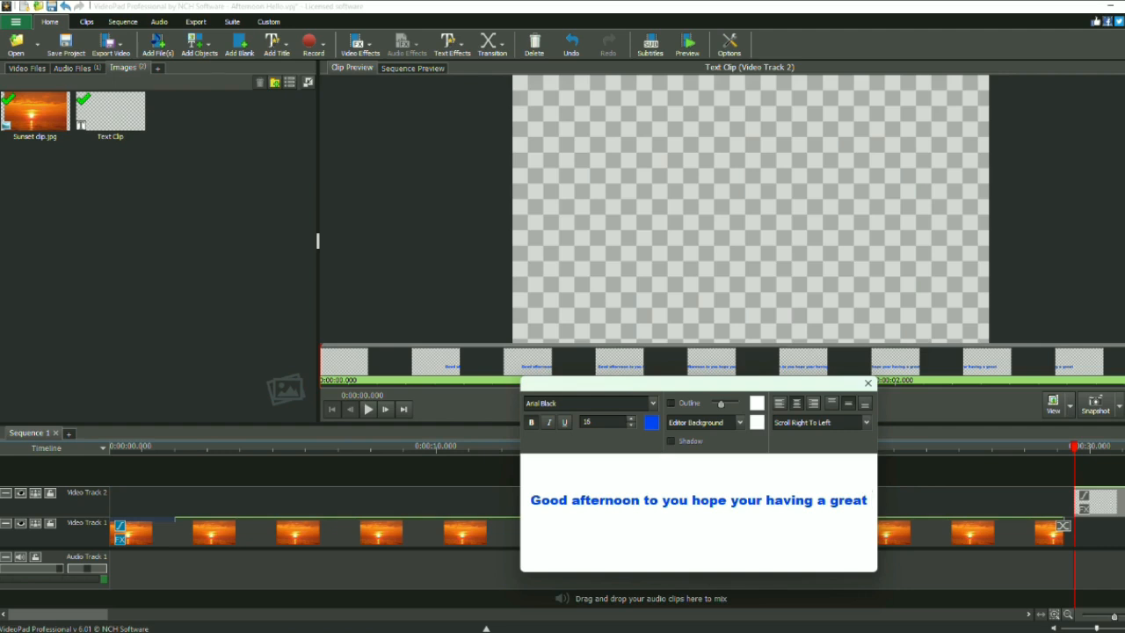
text( day)
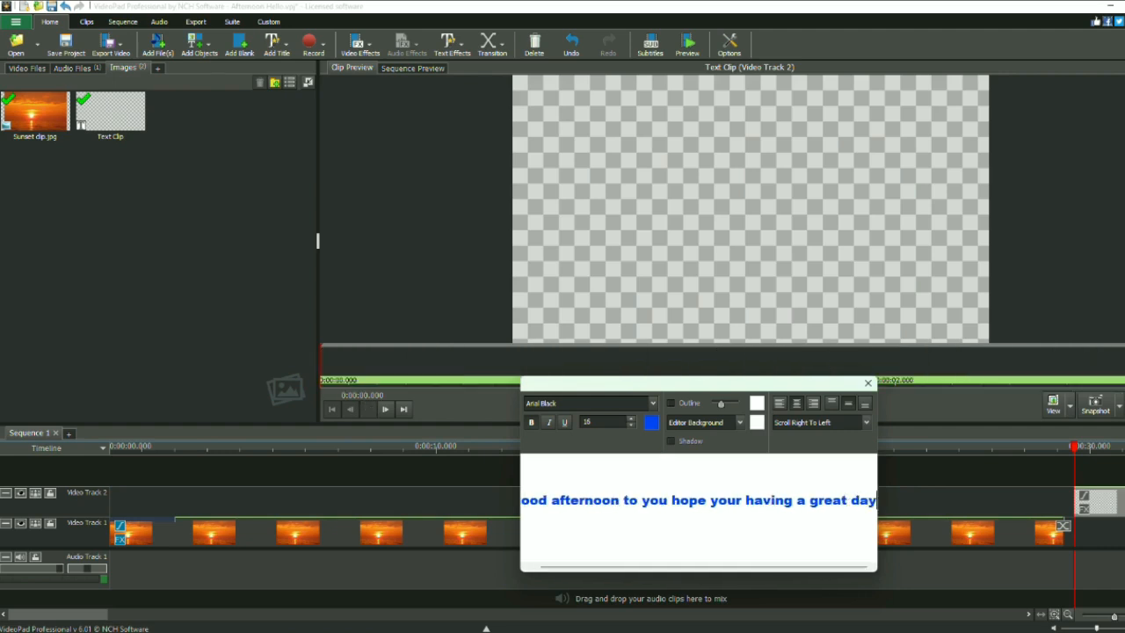
text(!)
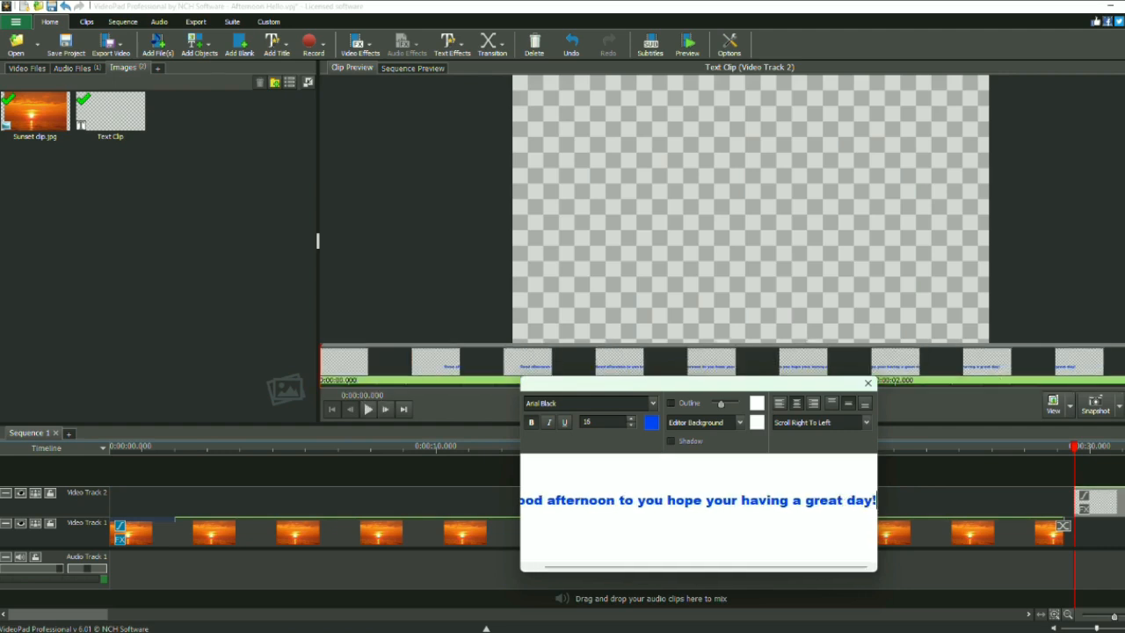
text( A)
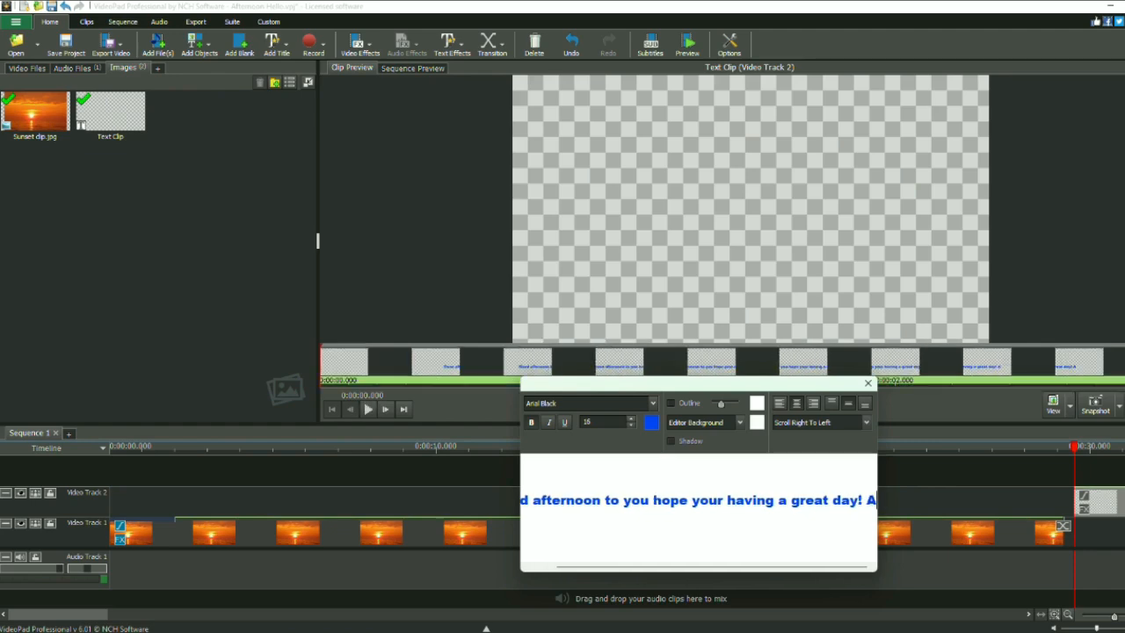
text(ll the)
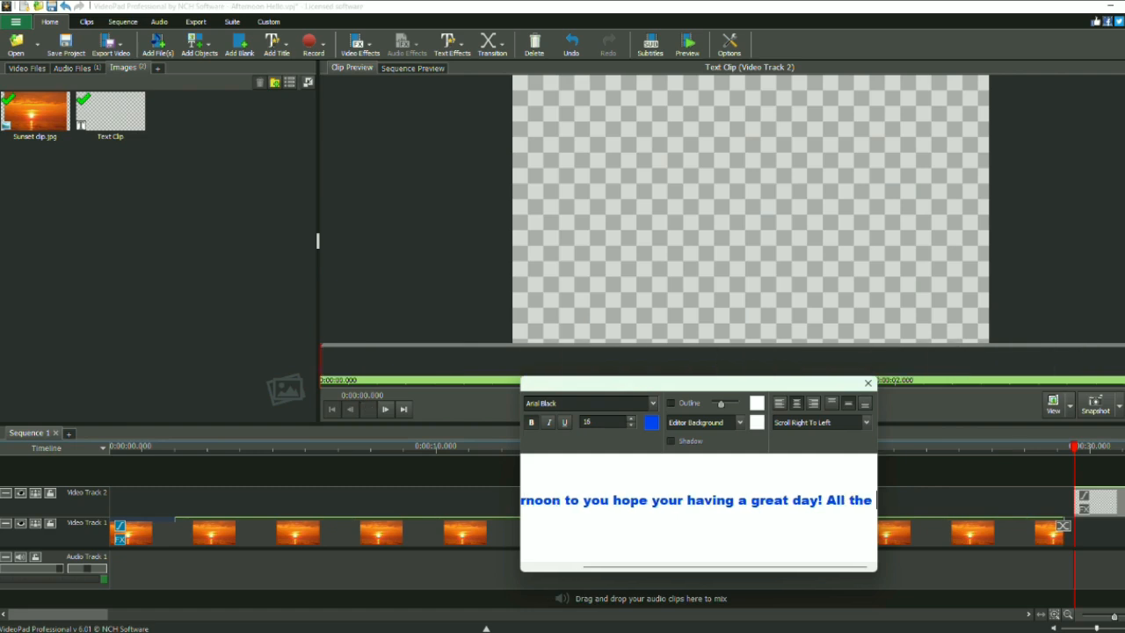
text( best)
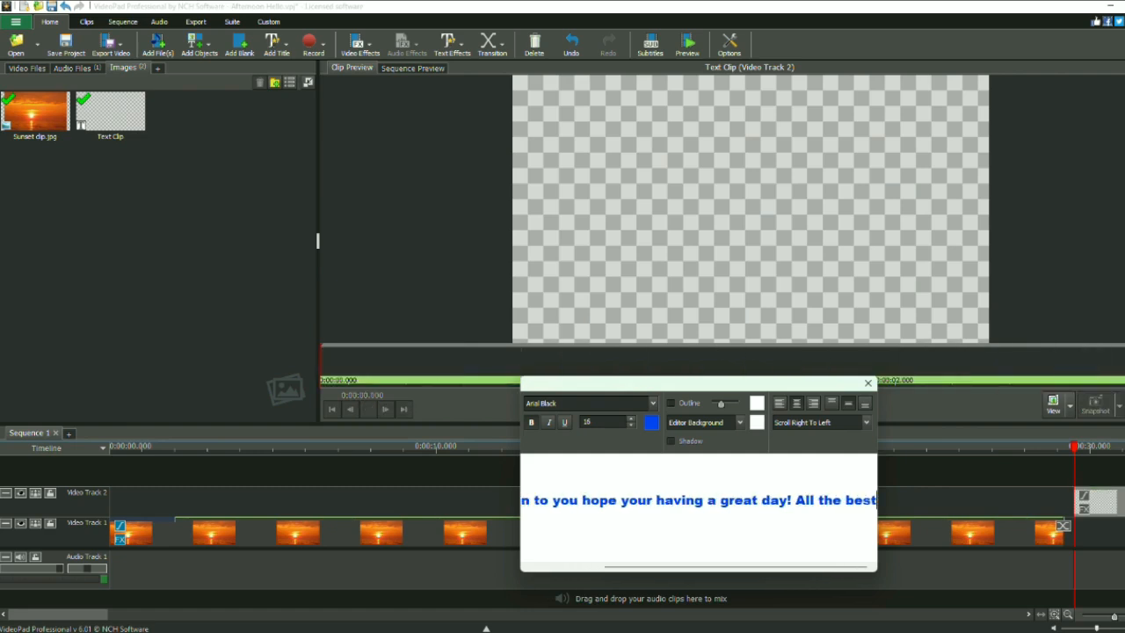
text( fr)
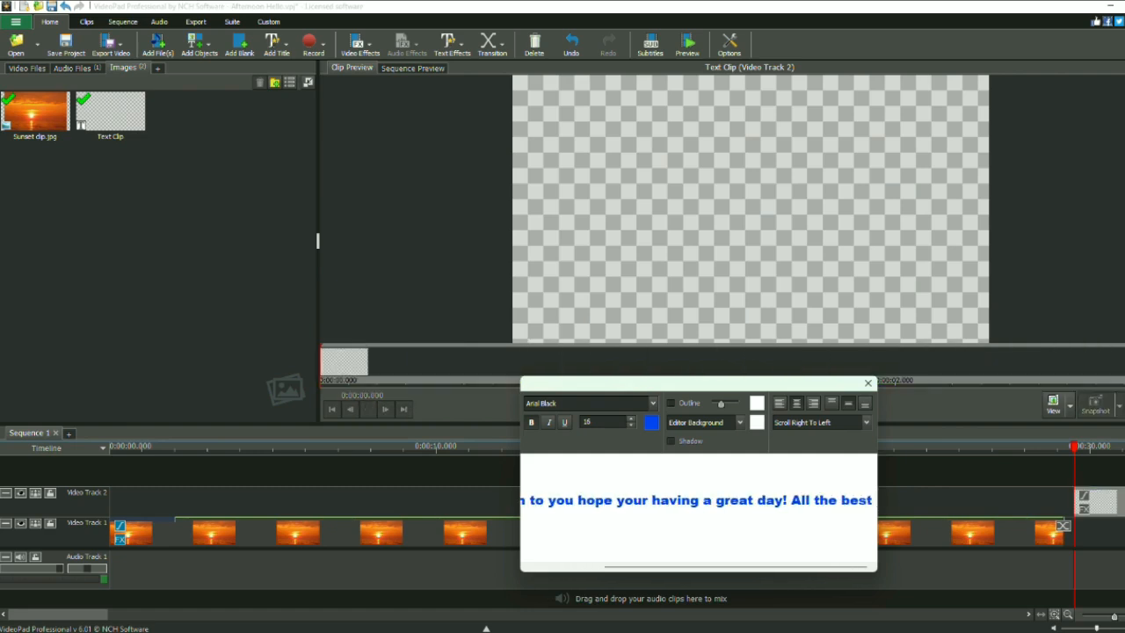
text(om)
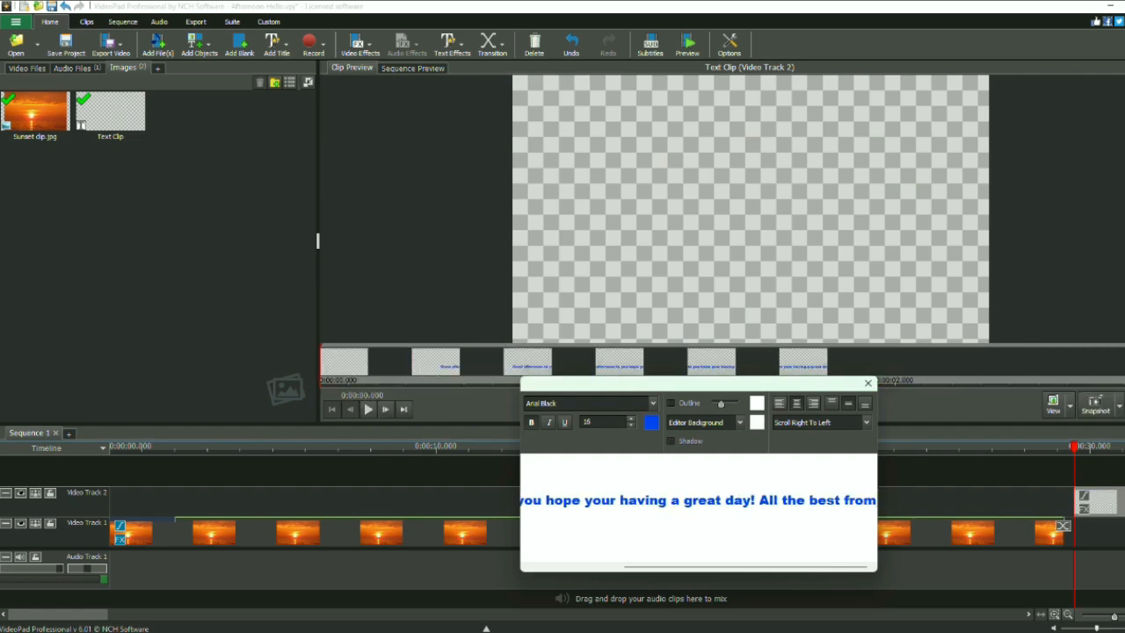
text(...)
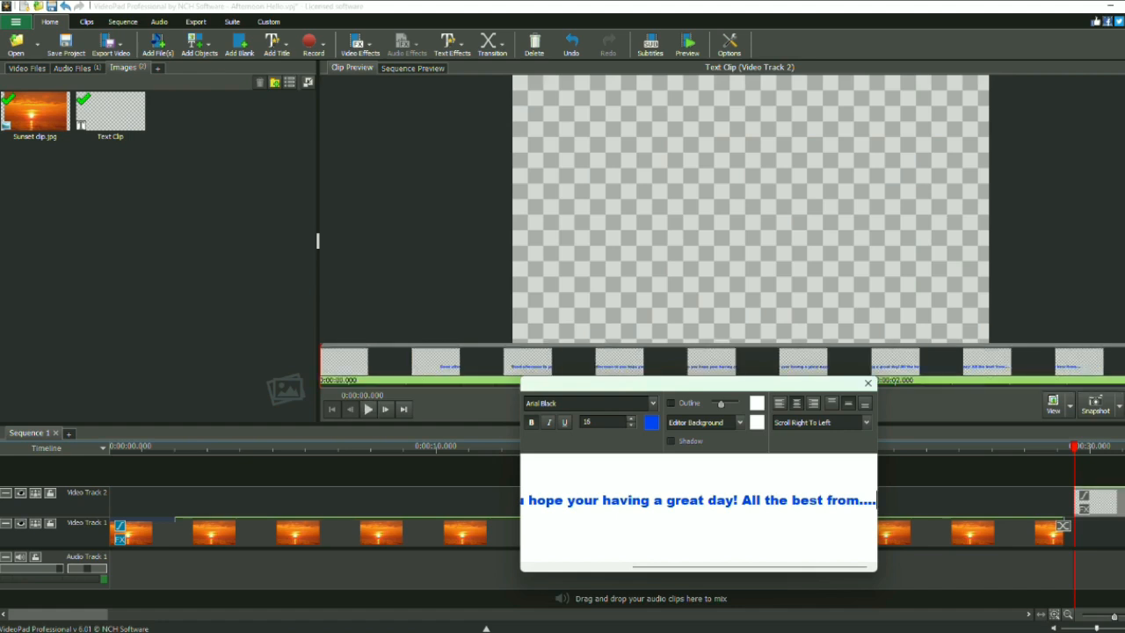
Finish the scrolling title with "All the best from...." and close the text editor.
click(867, 385)
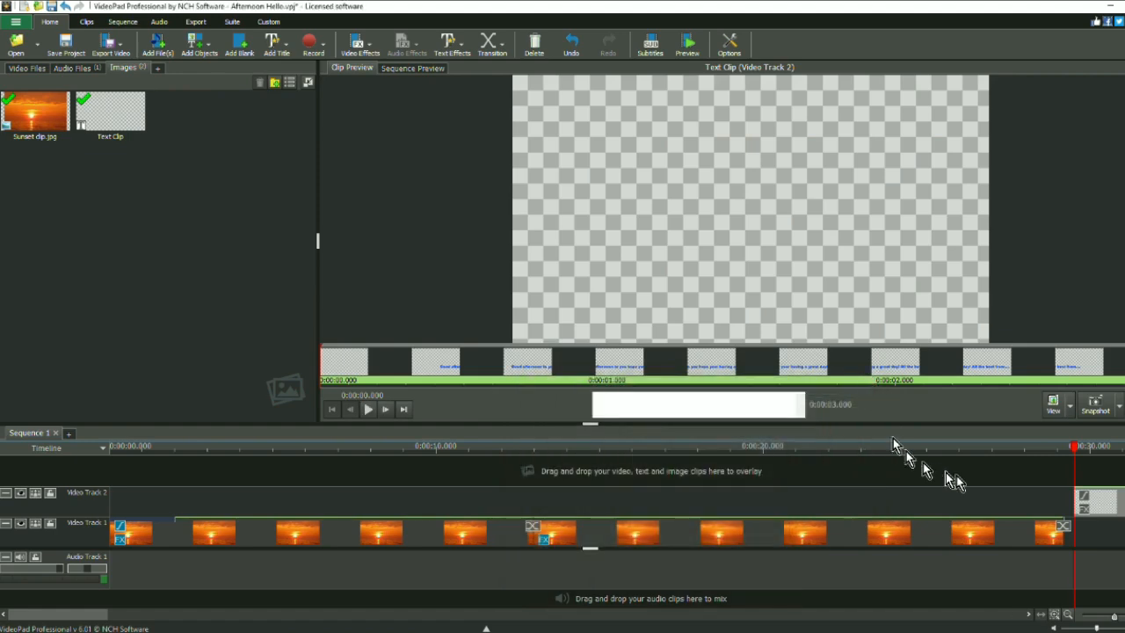
Move the text clip to the start of Video Track 2, extend it to the sunset's end, and preview the sequence from the beginning.
drag(1118, 510, 151, 503)
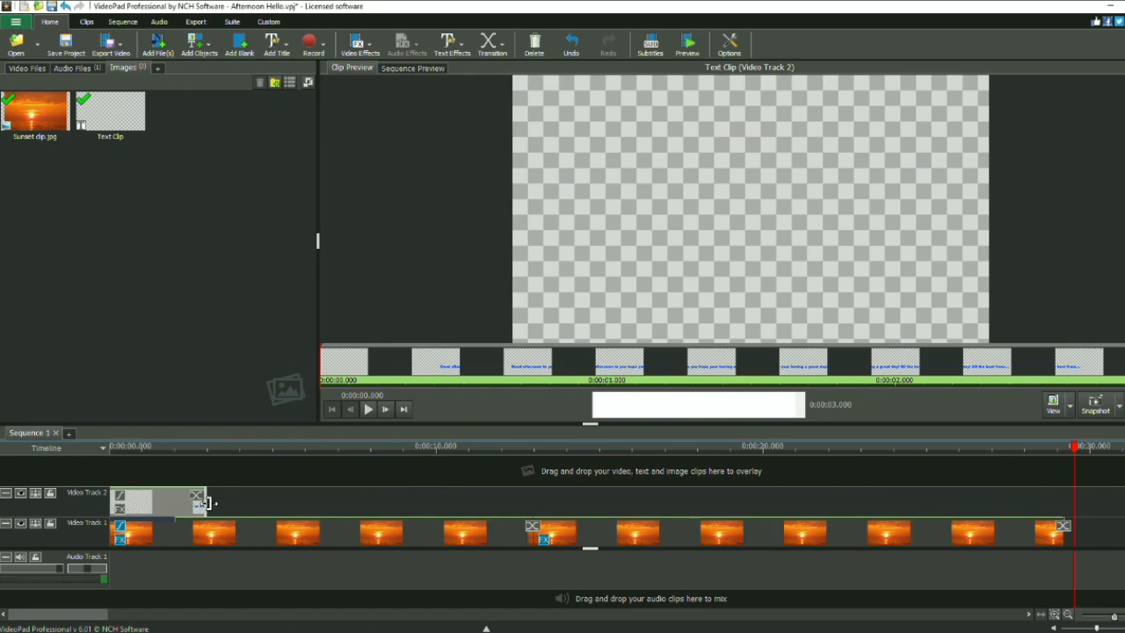
drag(200, 501, 1060, 502)
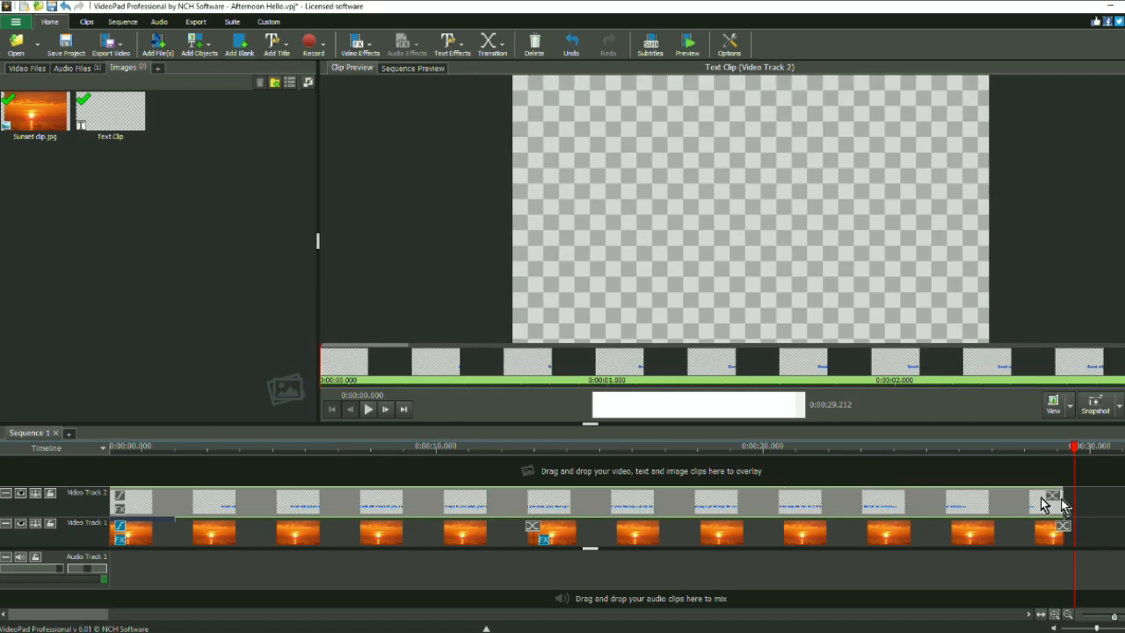
click(429, 69)
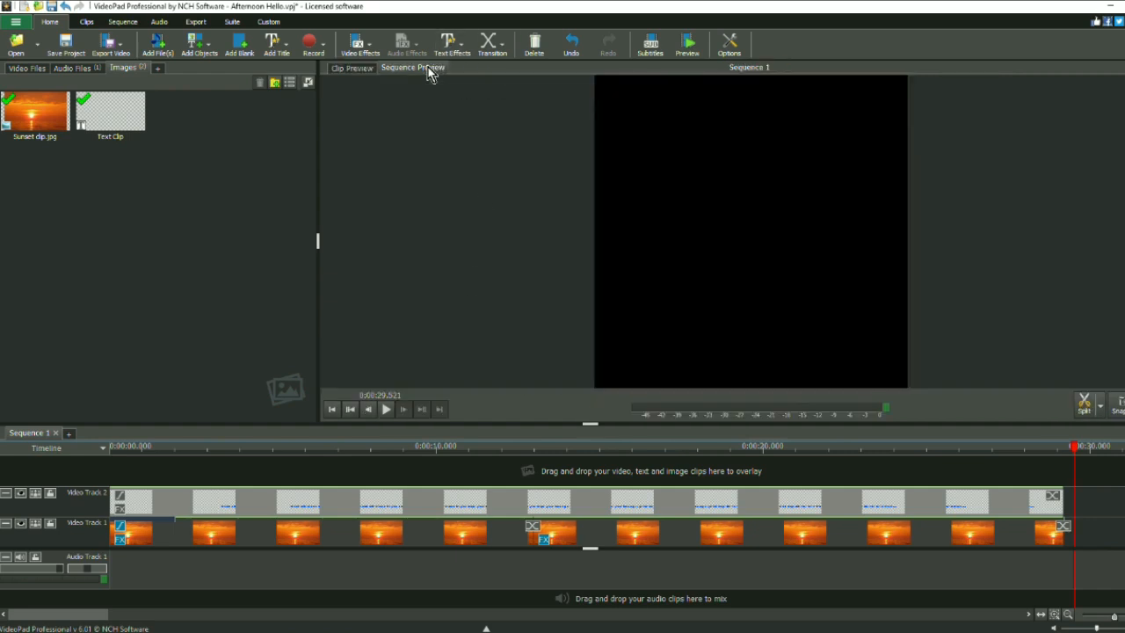
click(332, 411)
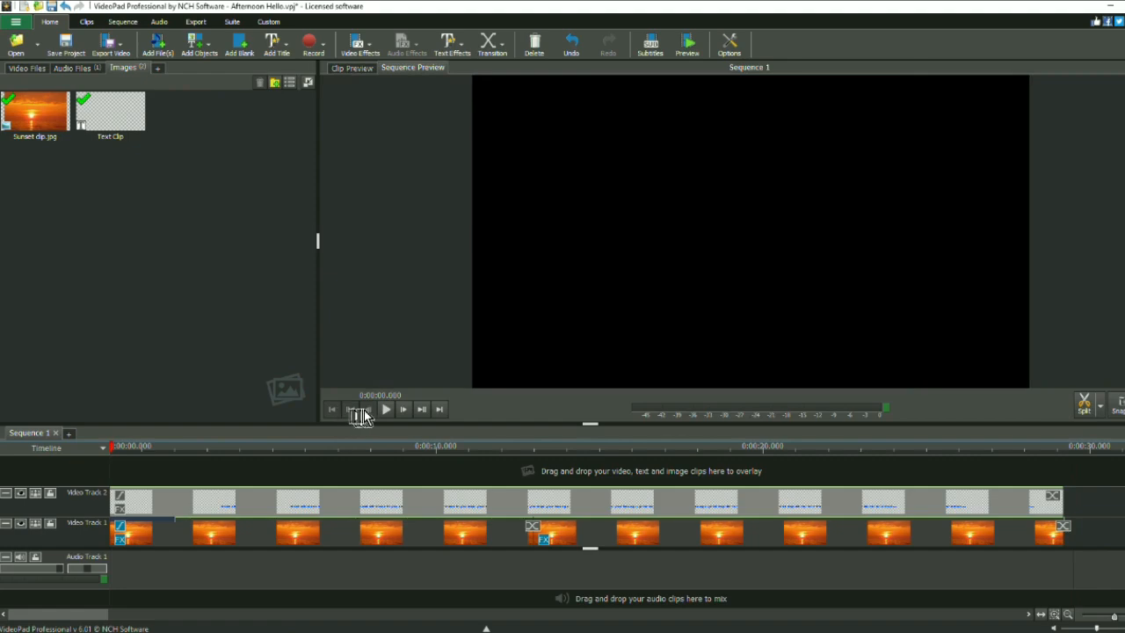
click(387, 410)
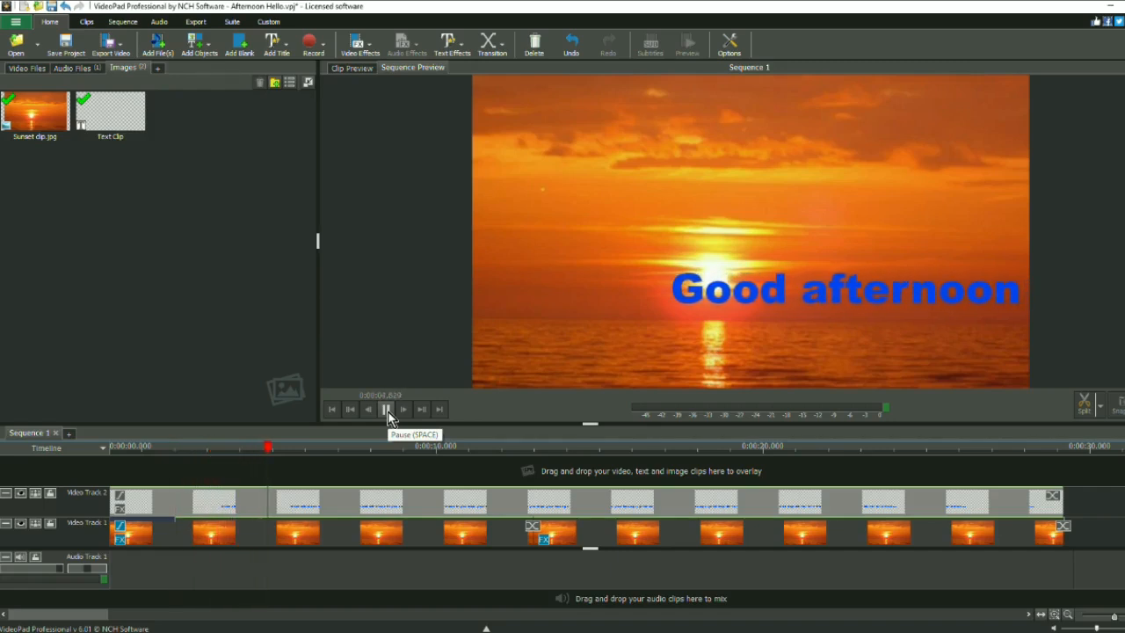
click(387, 411)
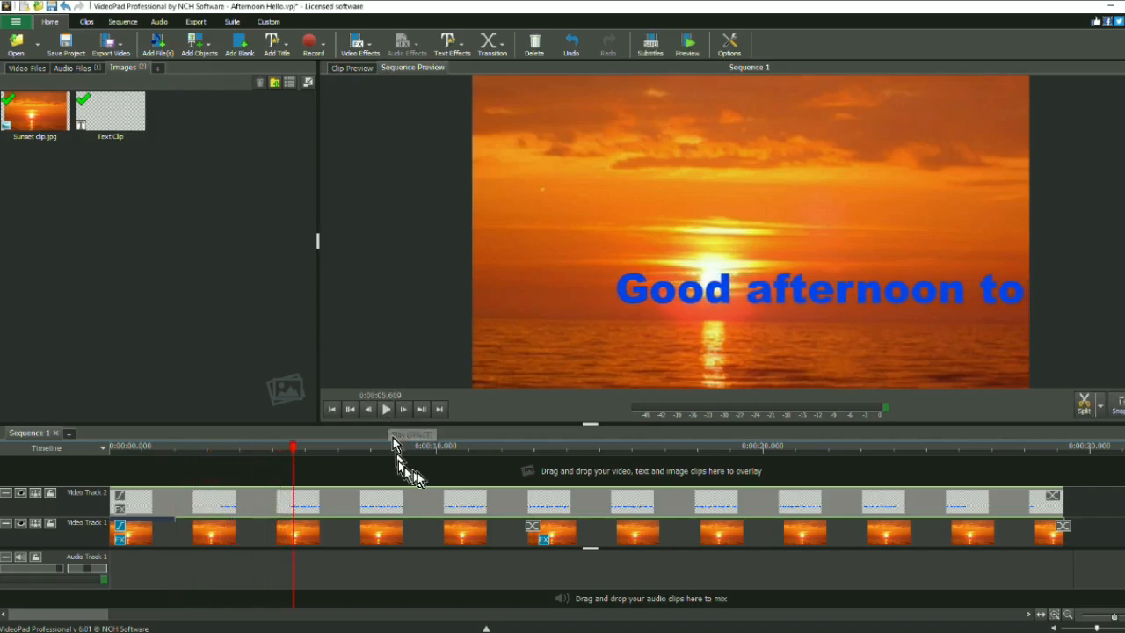
Insert two more blank lines above the text clip's greeting to lower it, and check its position in the sequence preview.
double_click(439, 505)
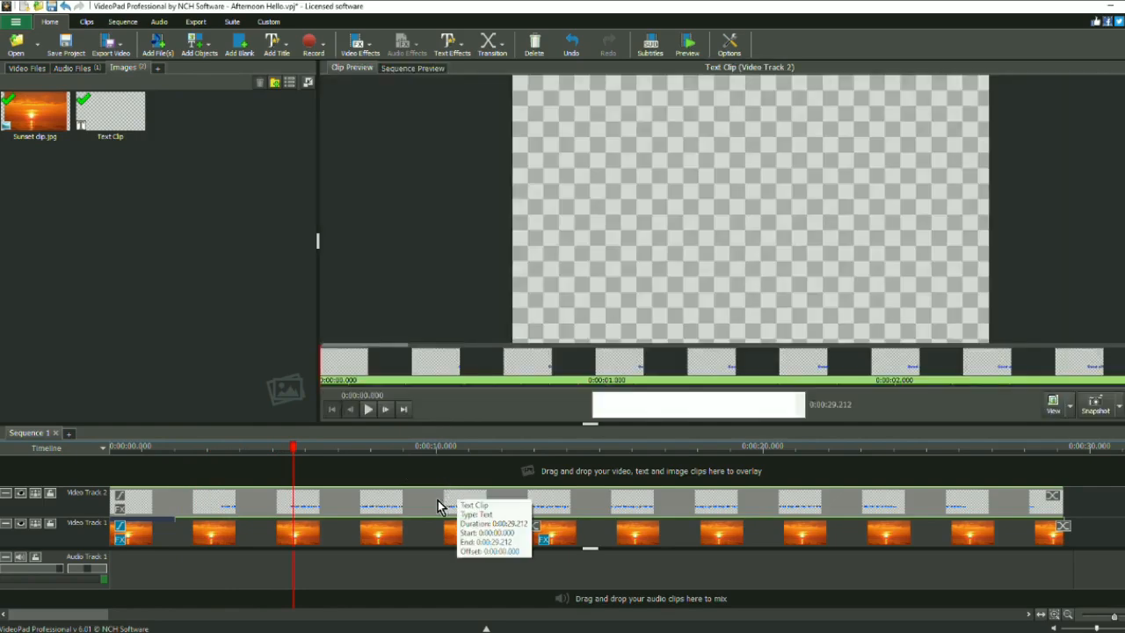
click(679, 413)
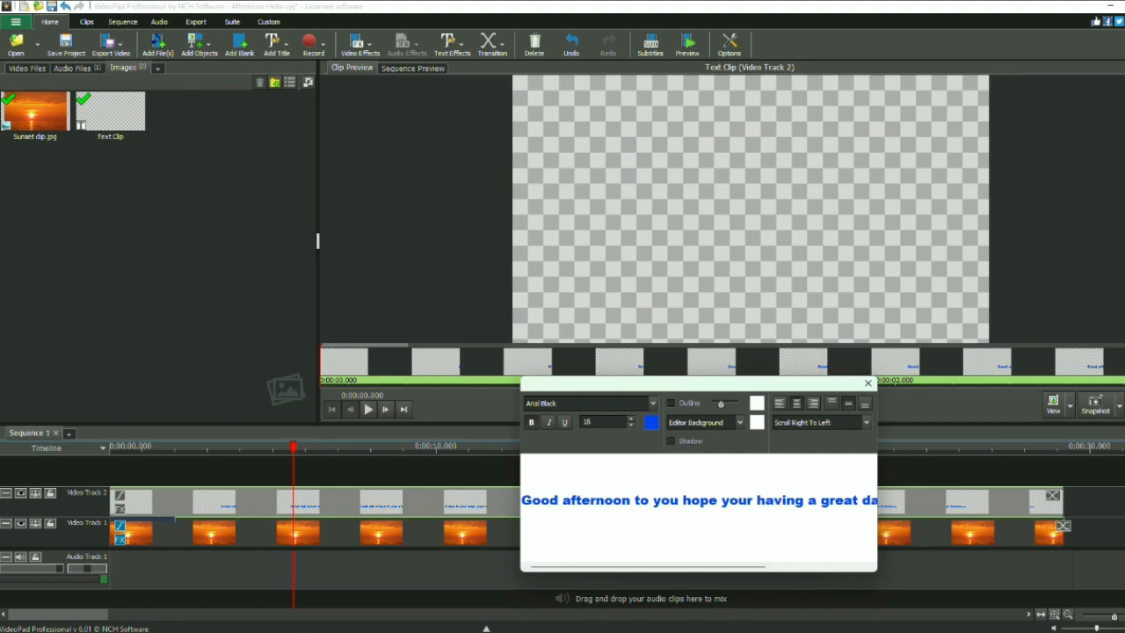
key(Return)
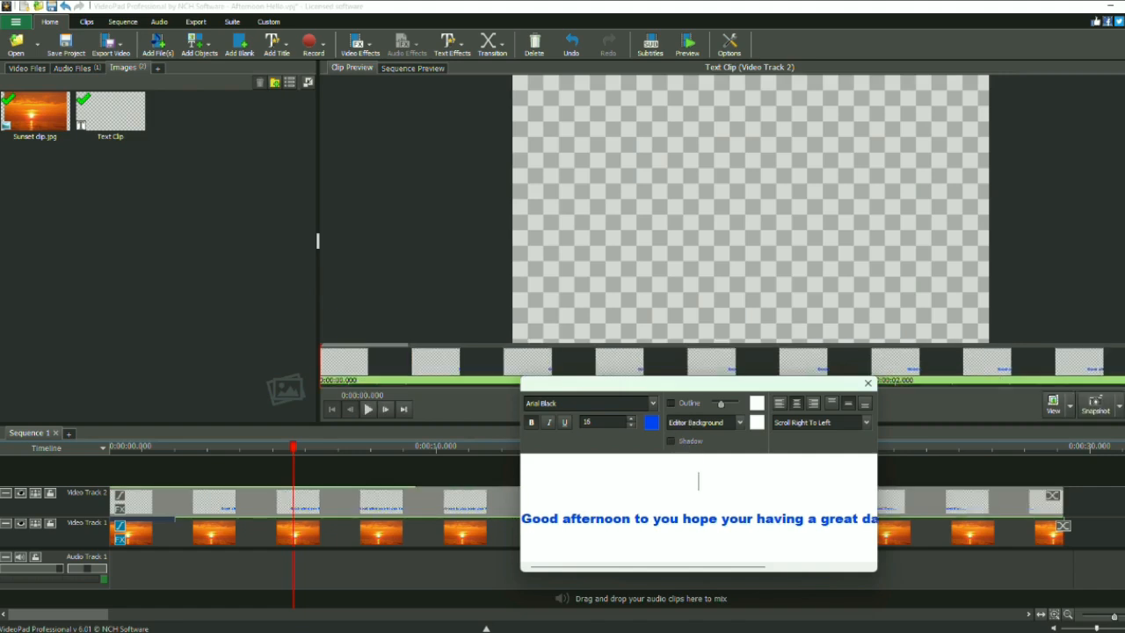
key(Return)
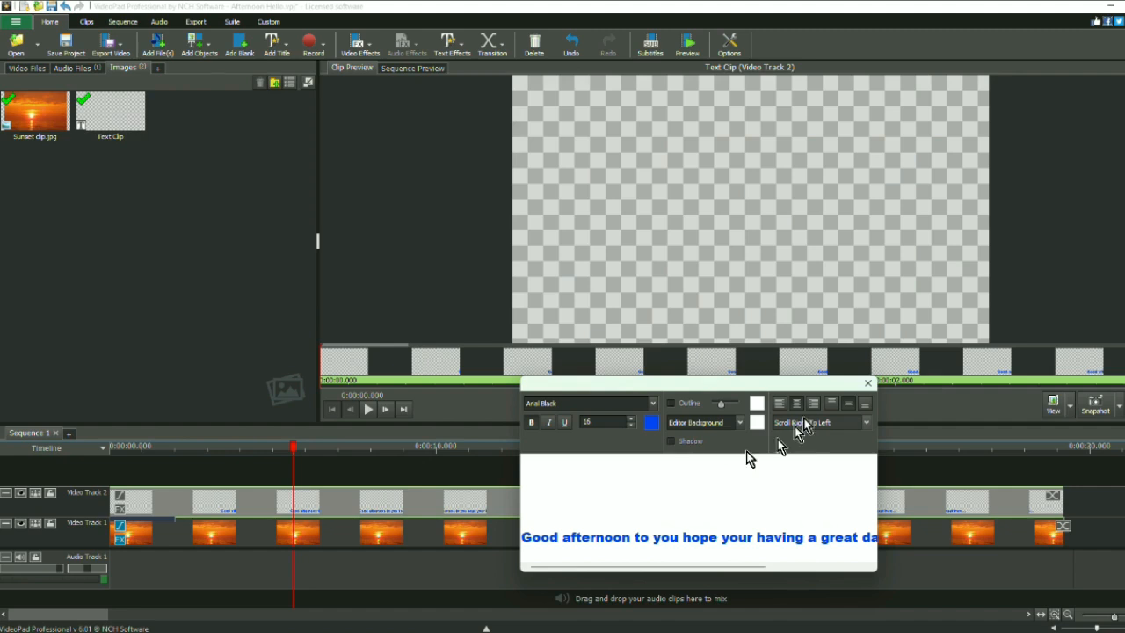
click(867, 387)
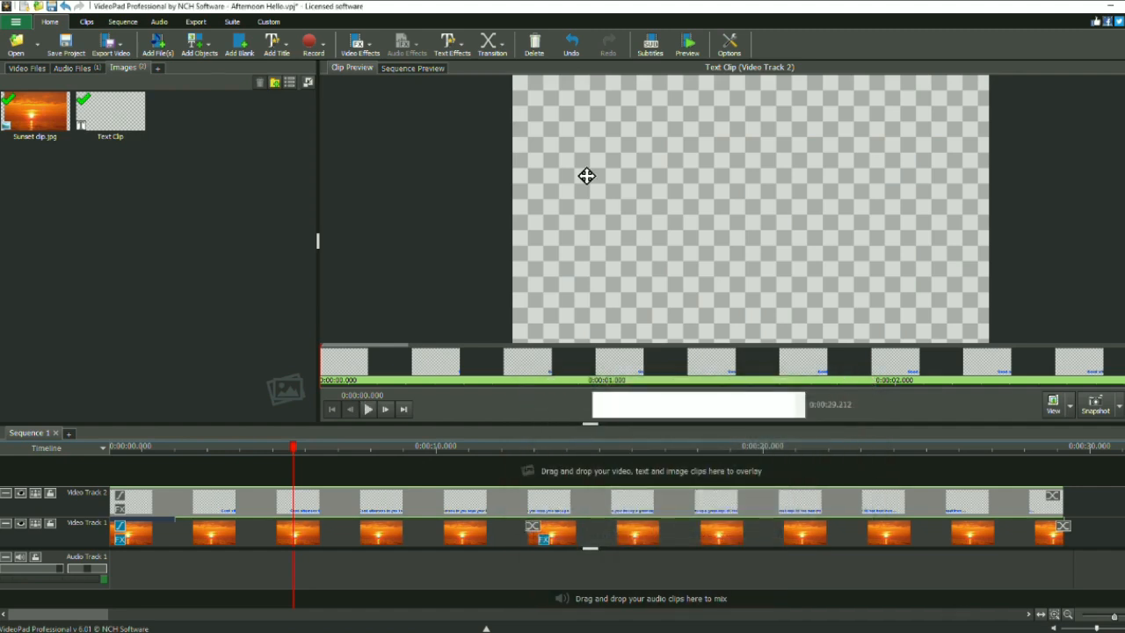
click(425, 71)
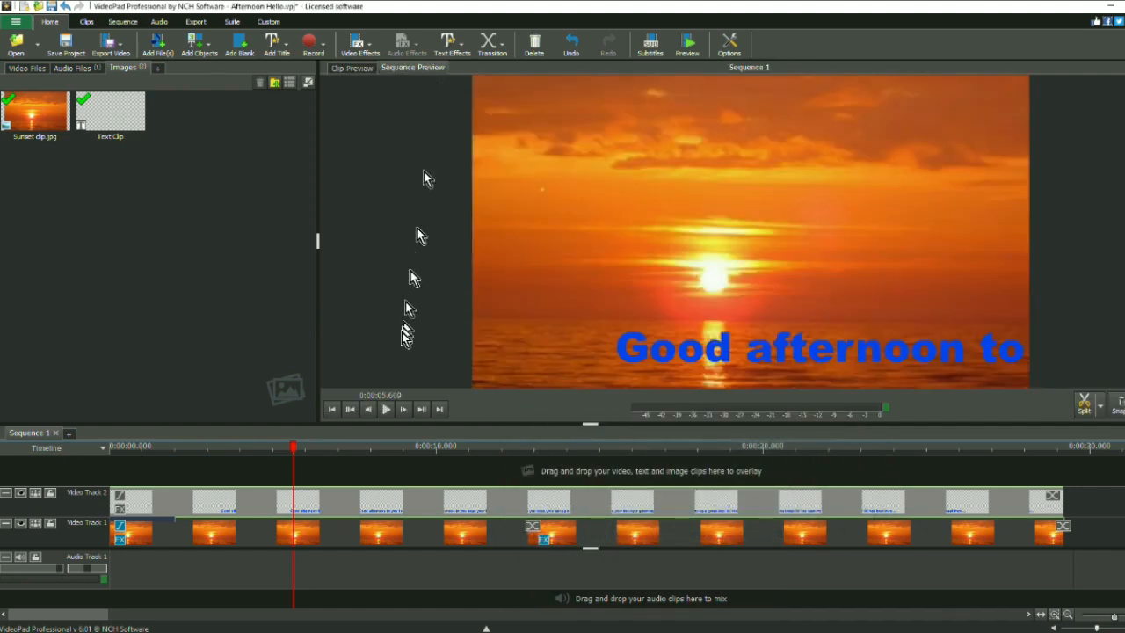
Play the sequence preview to check how the scrolling greeting passes over the lower part of the sunset.
click(386, 409)
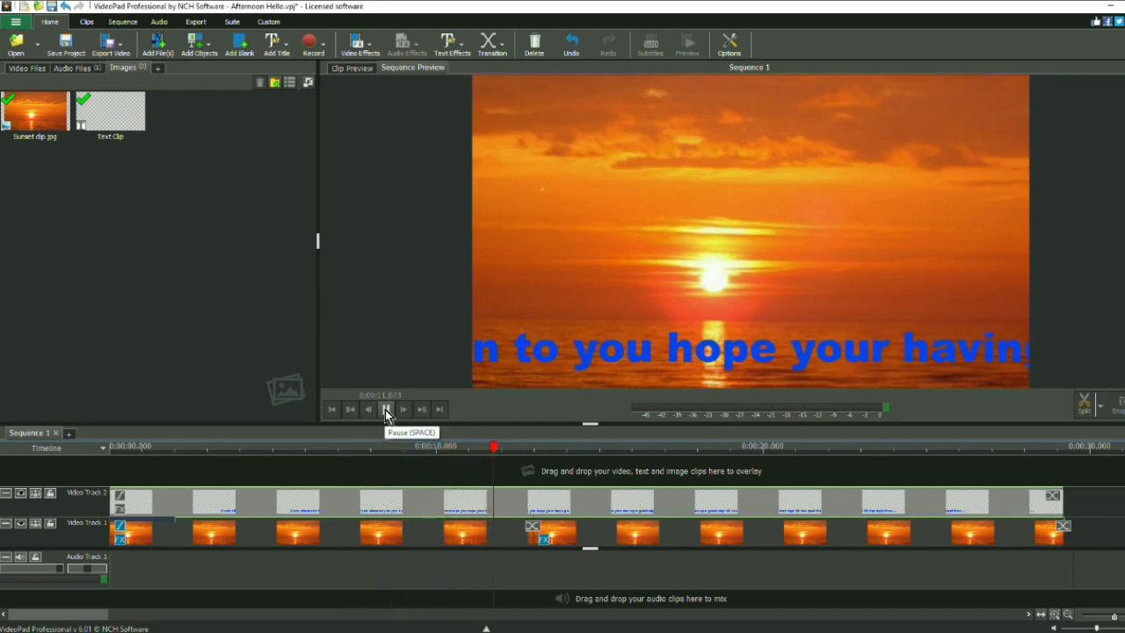
click(386, 409)
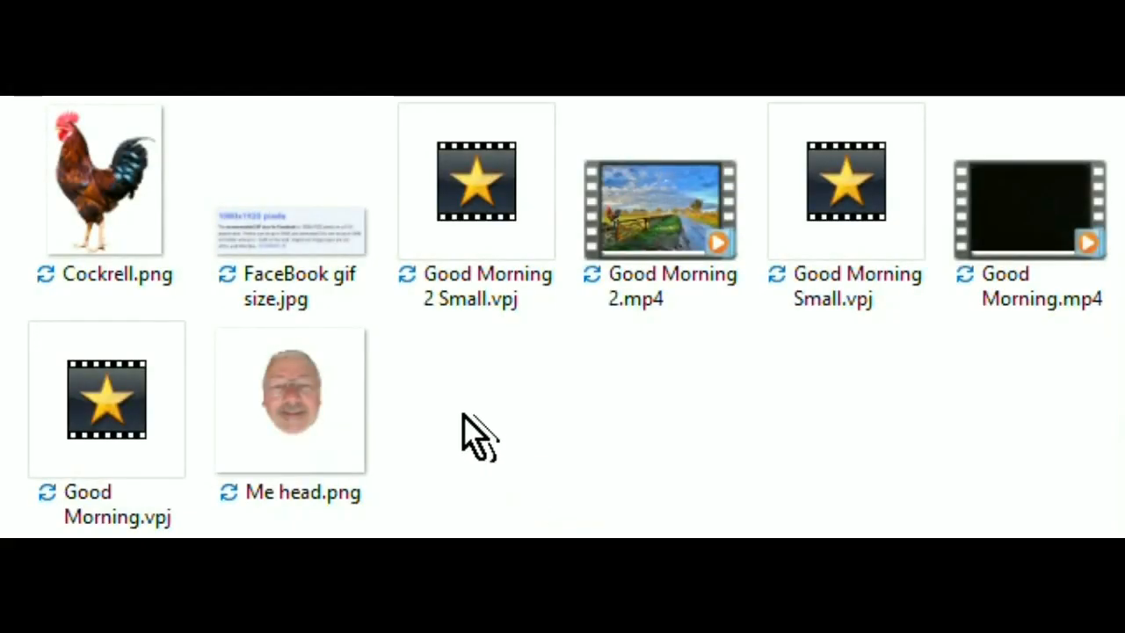
Switch to the image folder in File Explorer and copy Me head.png for use in VideoPad's Images bin.
click(296, 409)
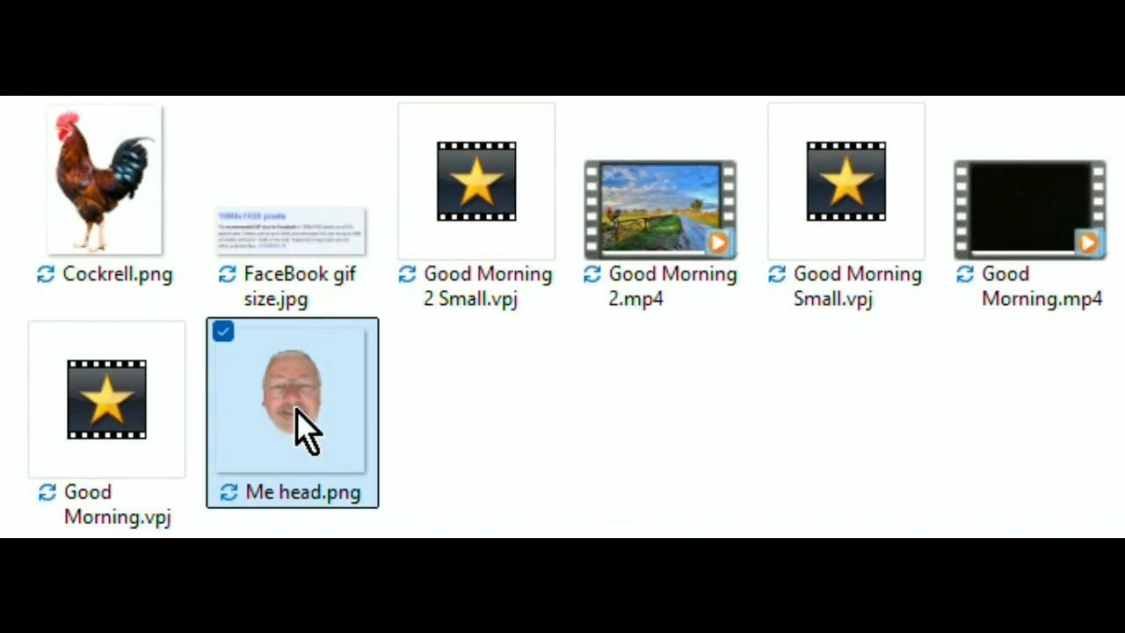
right_click(303, 430)
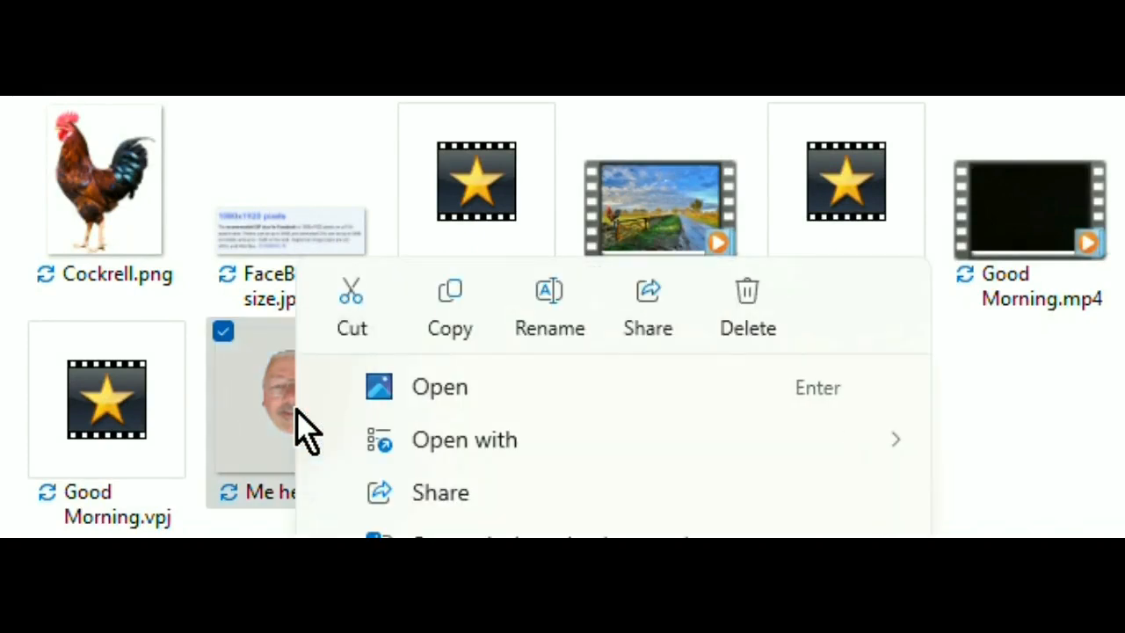
click(450, 305)
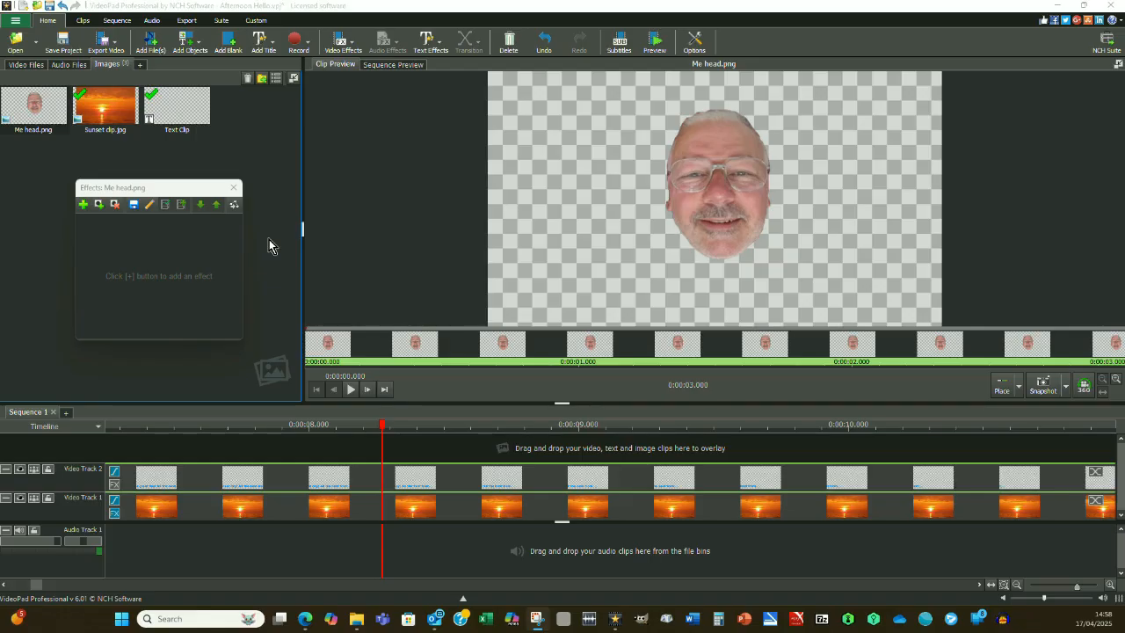
Place Me head.png directly after the text clip on Video Track 2 and extend the sunset on Video Track 1 to its end.
click(49, 114)
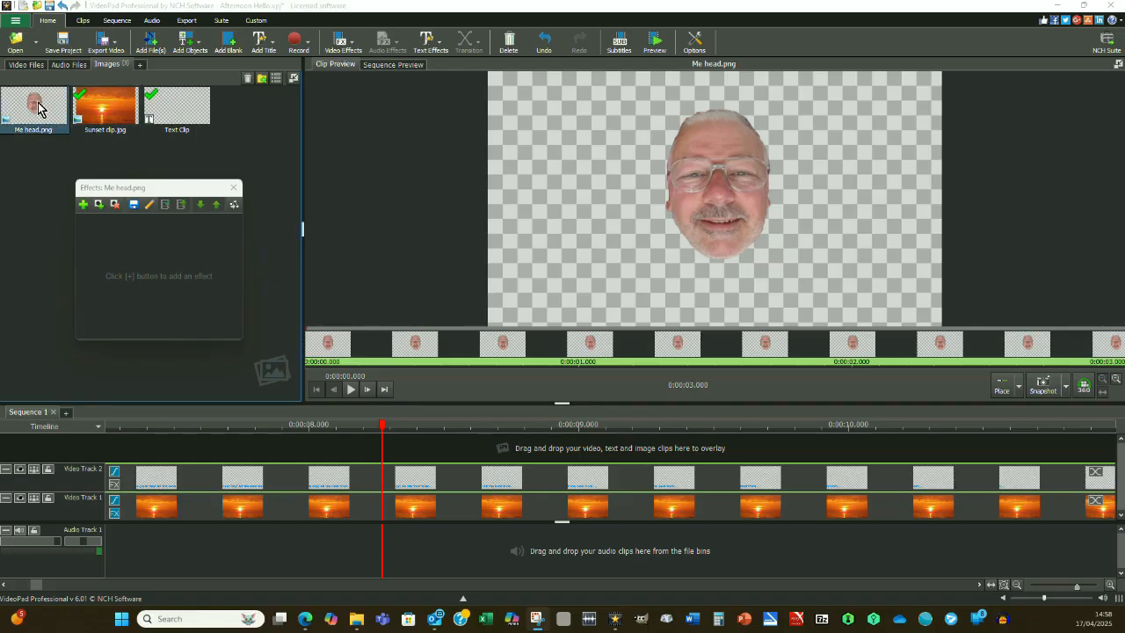
drag(38, 108, 146, 448)
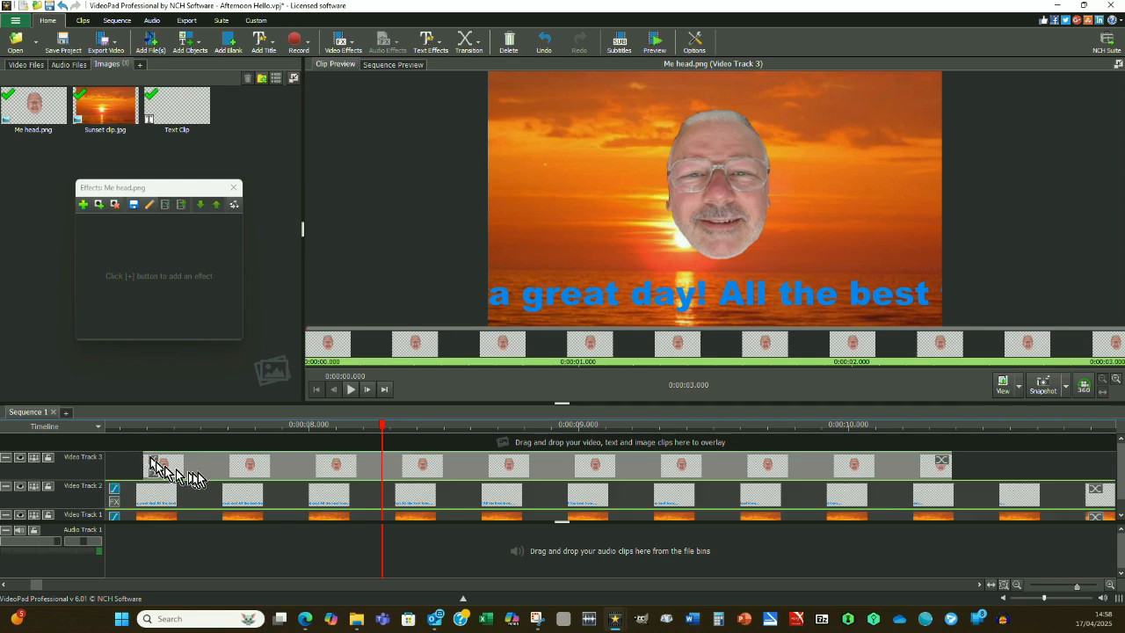
drag(210, 469, 501, 474)
drag(577, 477, 1095, 472)
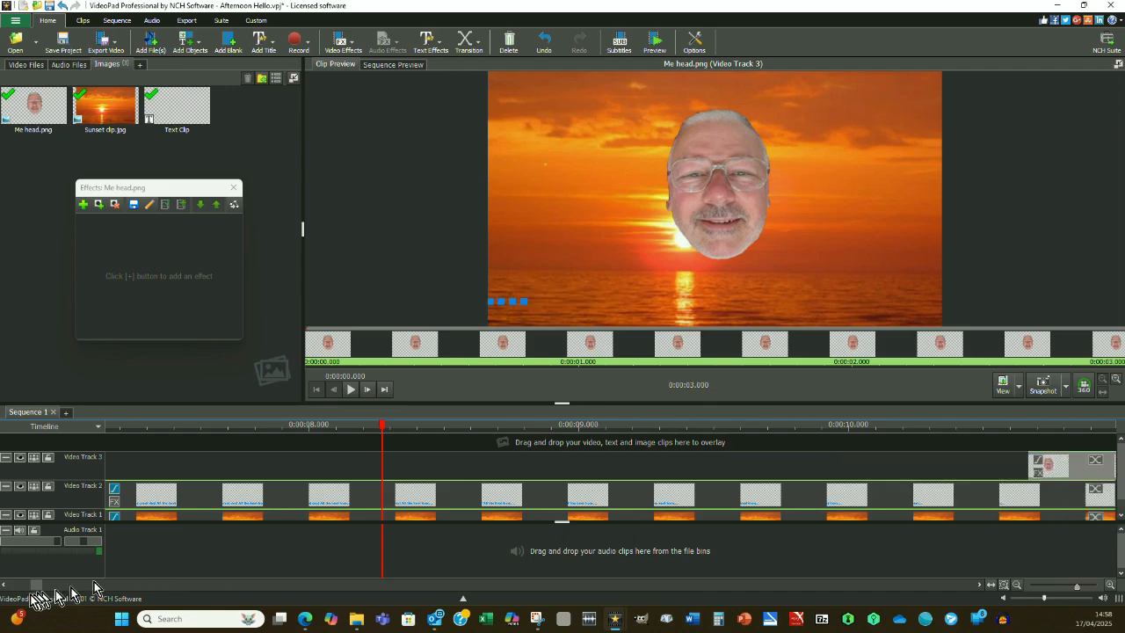
drag(37, 590, 47, 594)
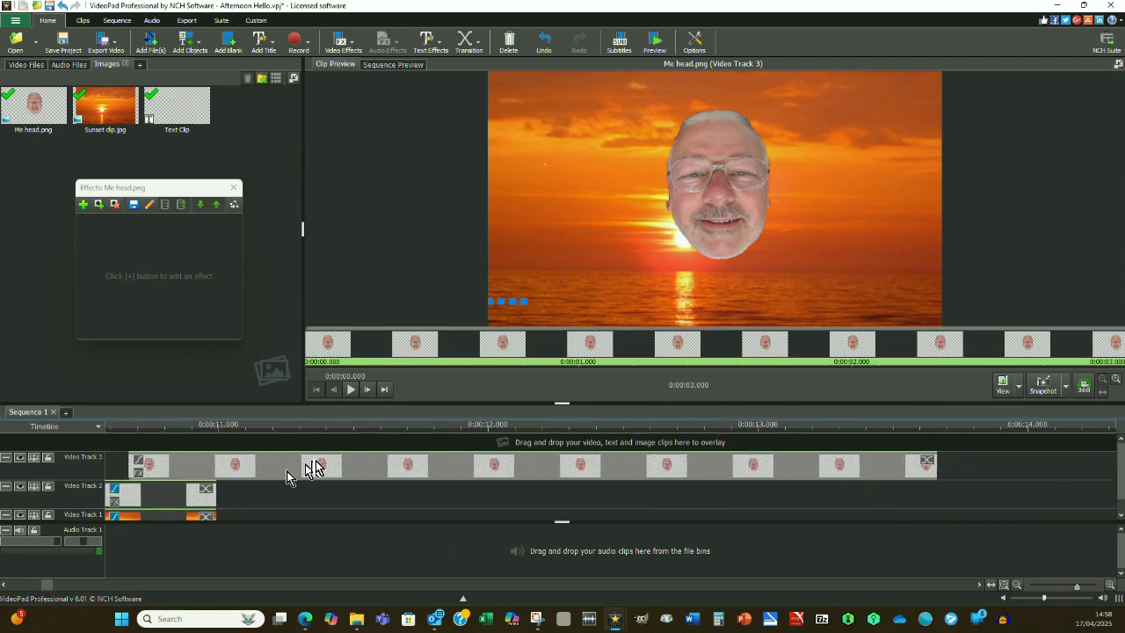
drag(314, 465, 442, 492)
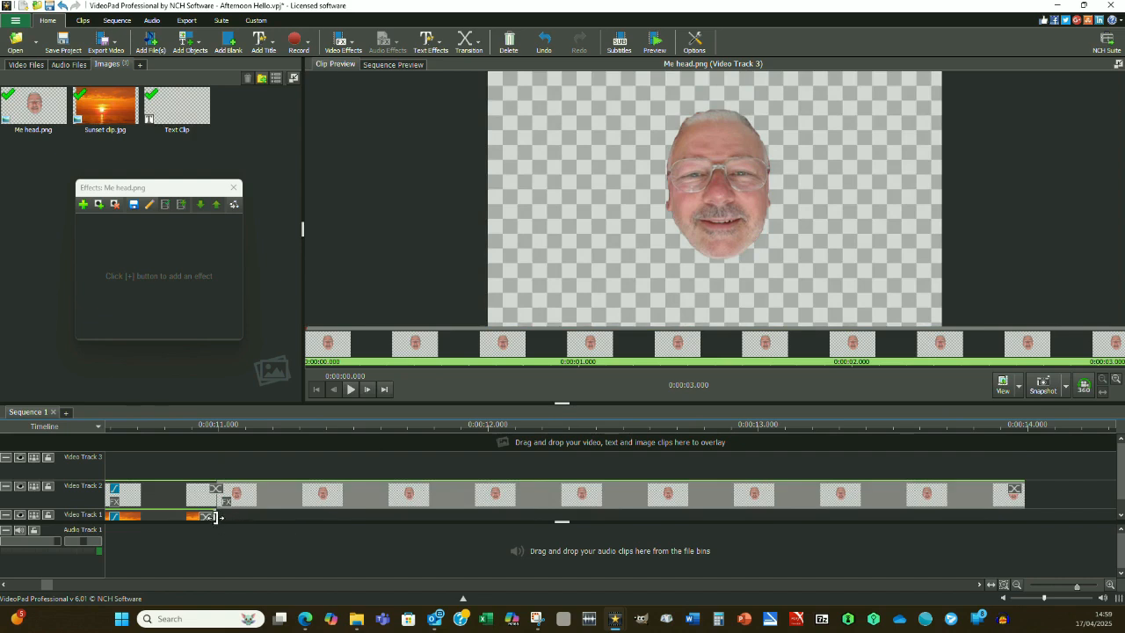
drag(214, 516, 977, 498)
drag(896, 497, 1025, 494)
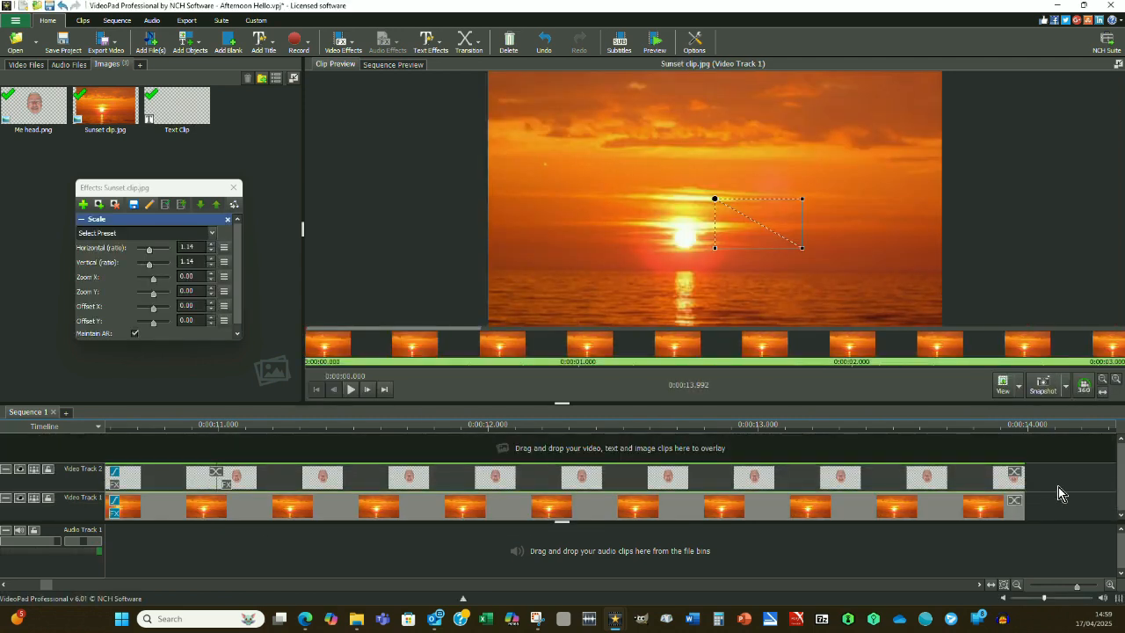
Add a Fade through white transition at the end of both the head clip and the sunset clip.
click(1016, 476)
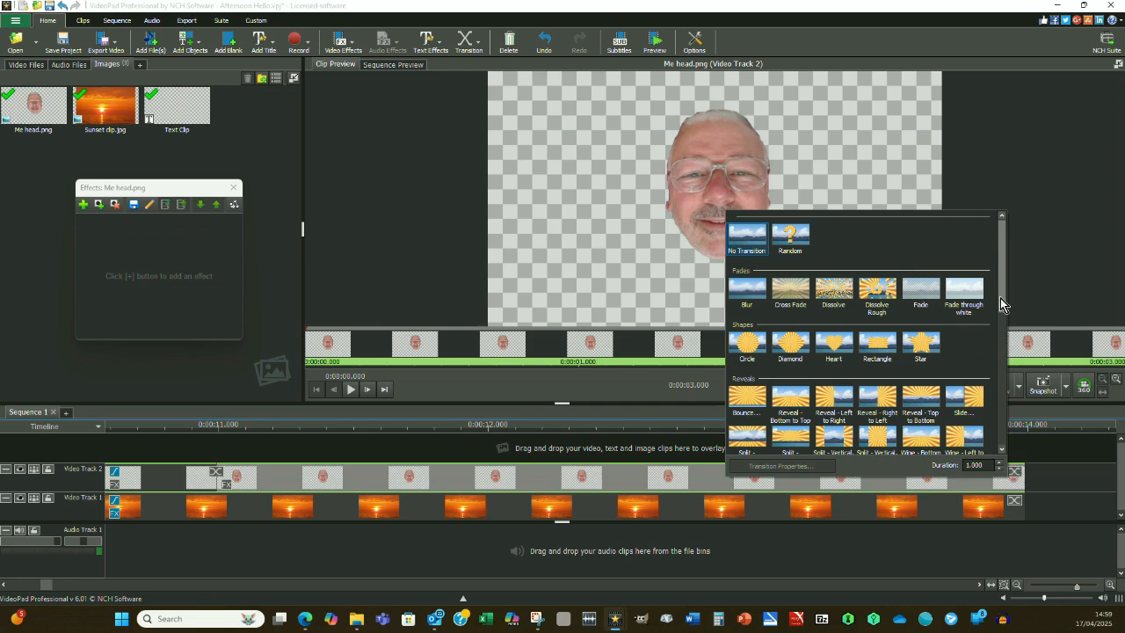
drag(999, 303, 1002, 318)
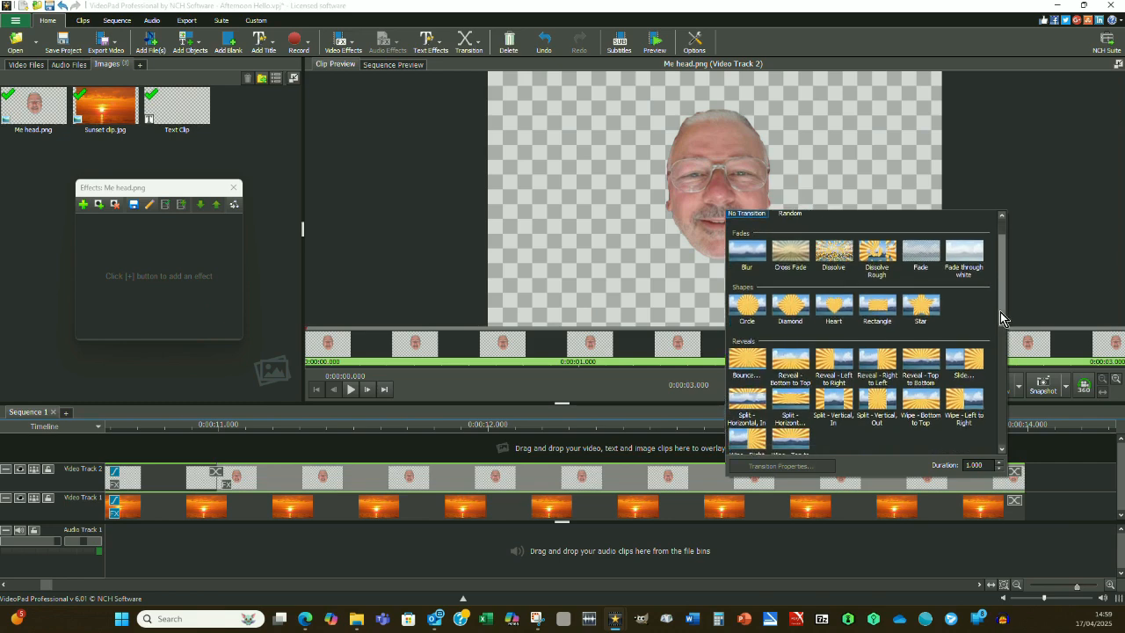
click(982, 275)
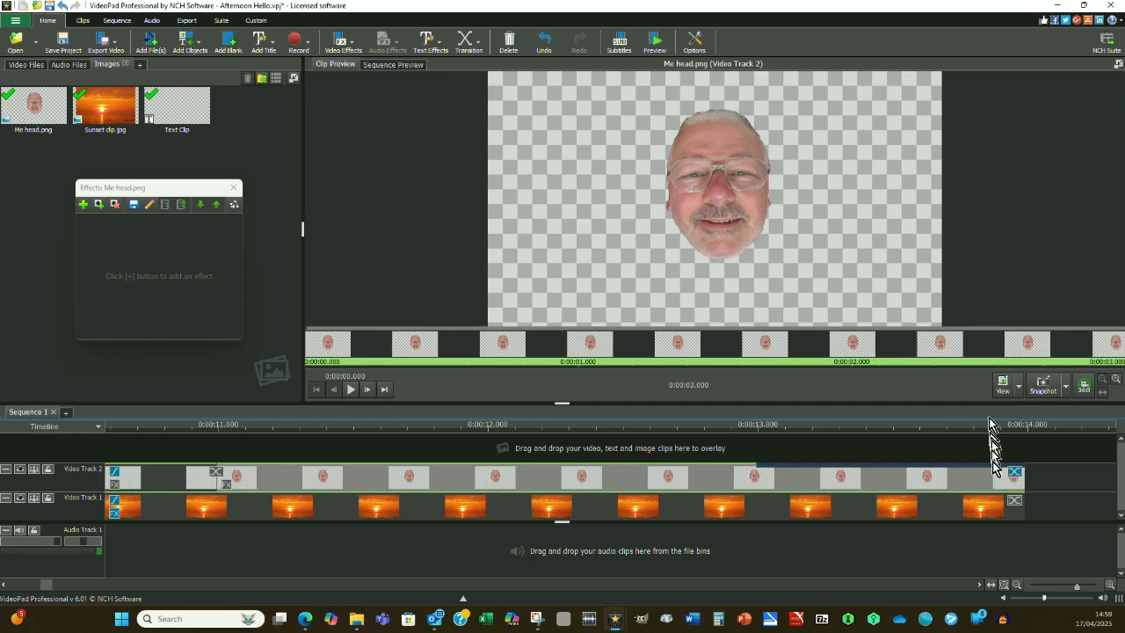
click(1011, 505)
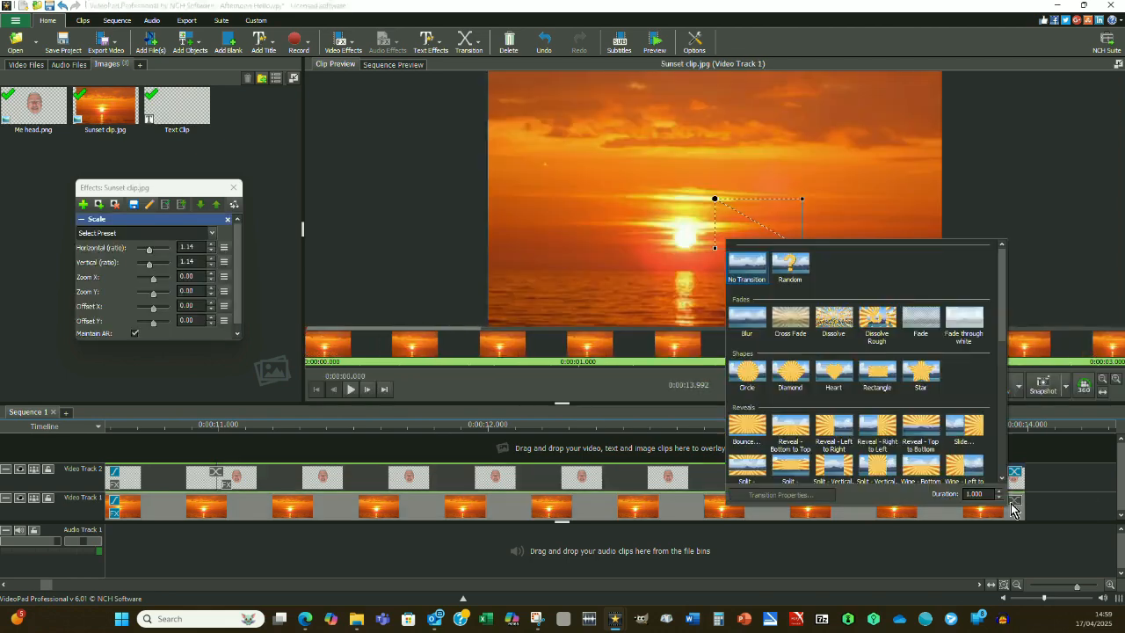
click(973, 329)
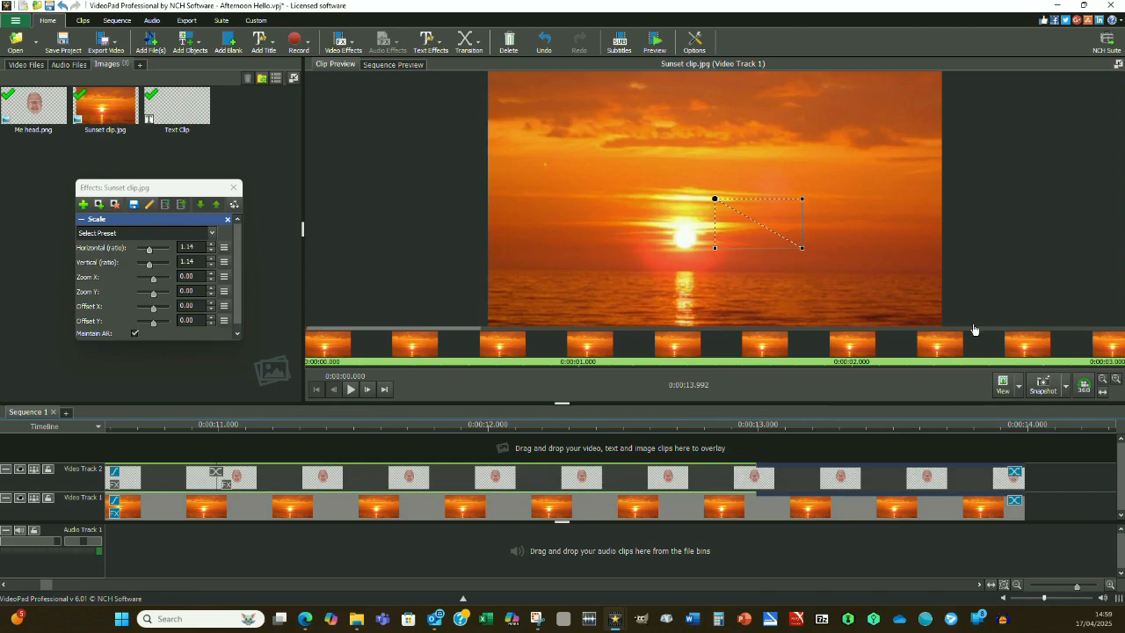
Preview the full sequence from the beginning to check the greeting, head image and closing fade.
click(409, 67)
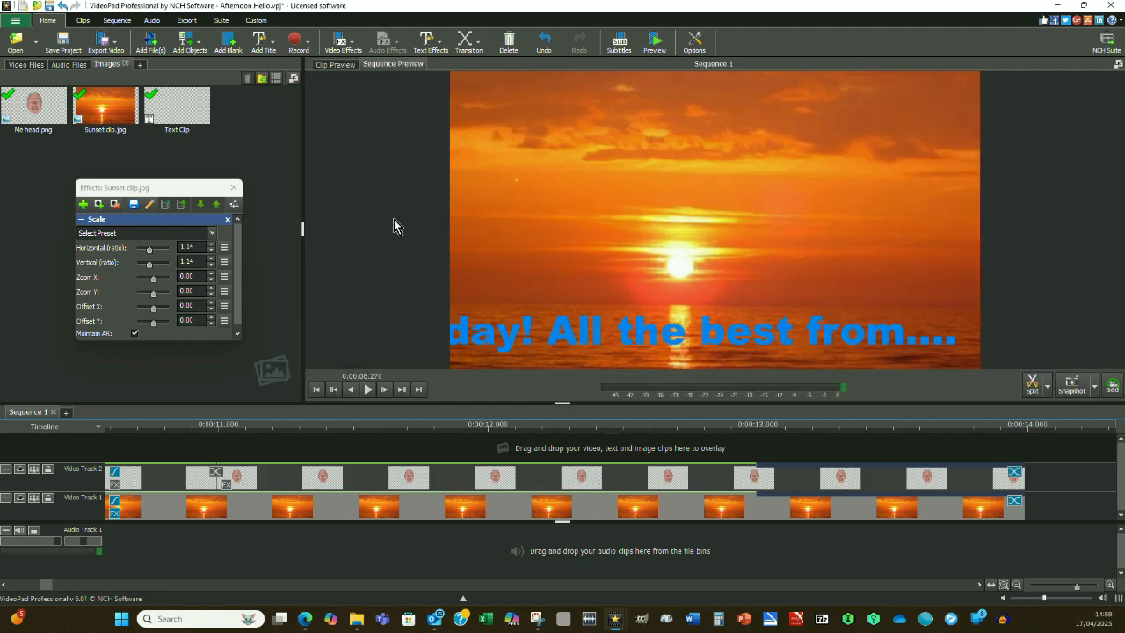
click(318, 388)
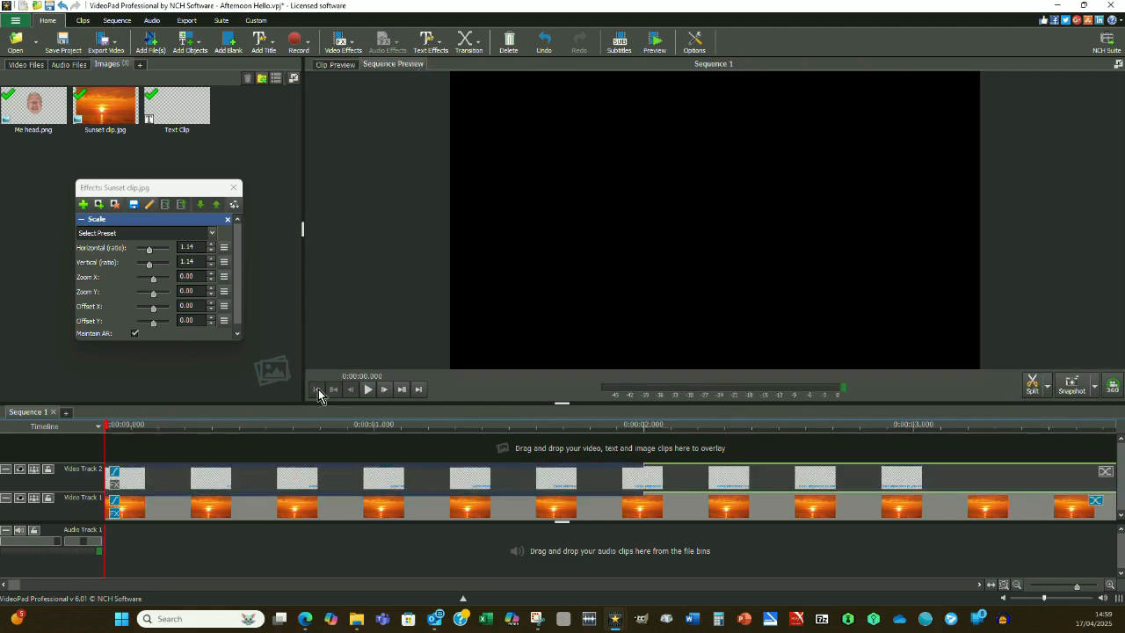
click(367, 391)
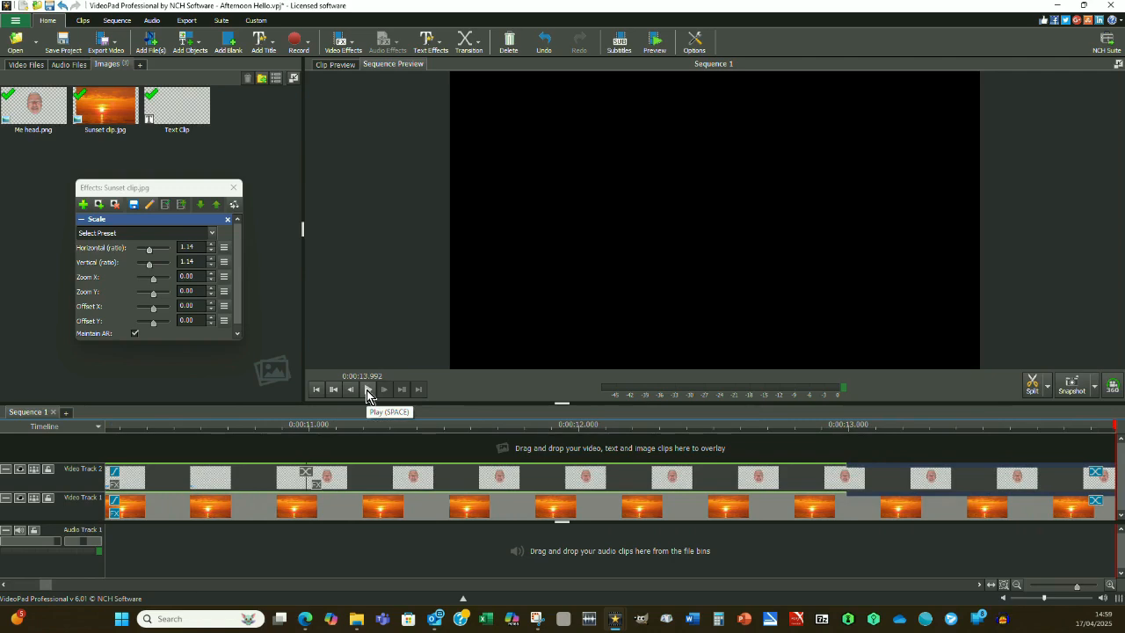
Add a Scale effect to the head clip, size it to about 0.81, and position it over the sun with offsets of about -15.28 and 20.74.
click(317, 482)
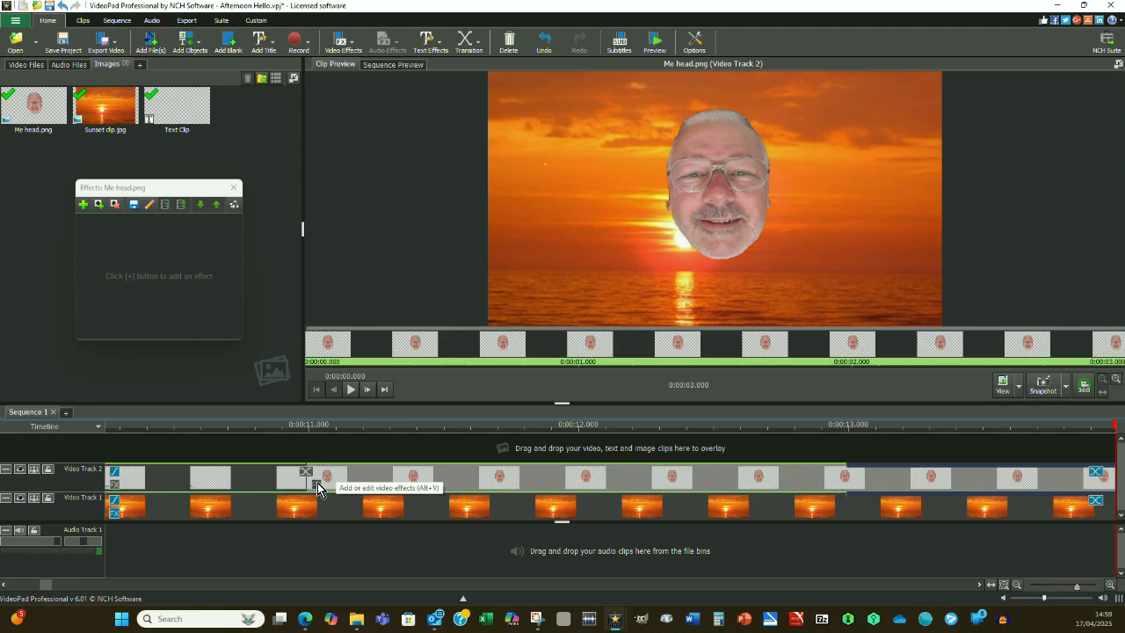
click(84, 206)
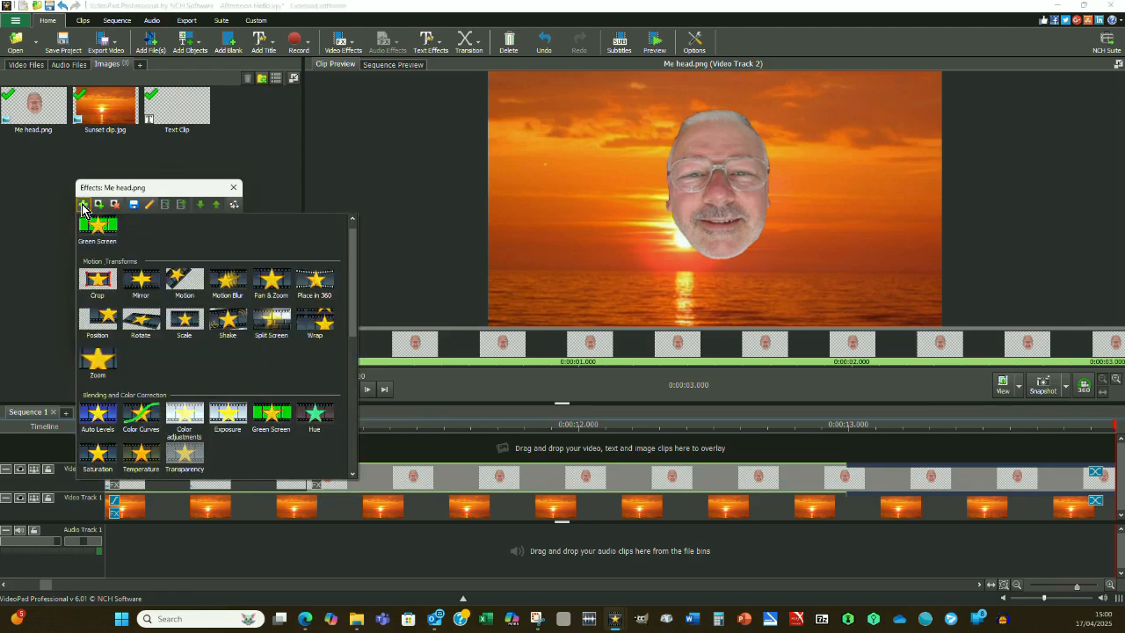
click(187, 320)
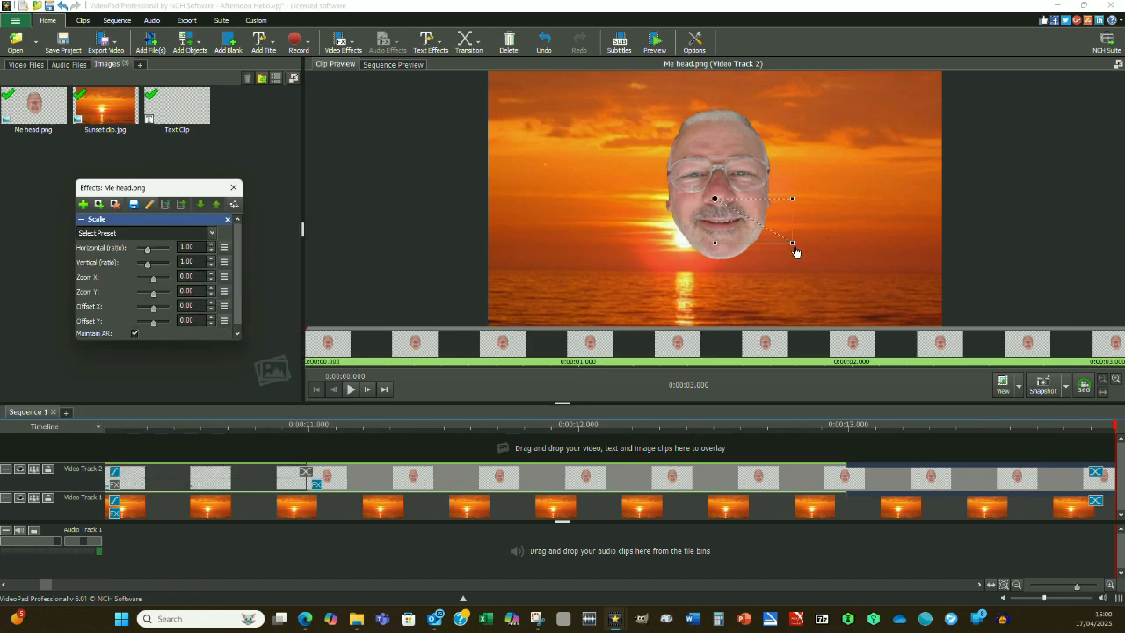
drag(791, 245, 775, 236)
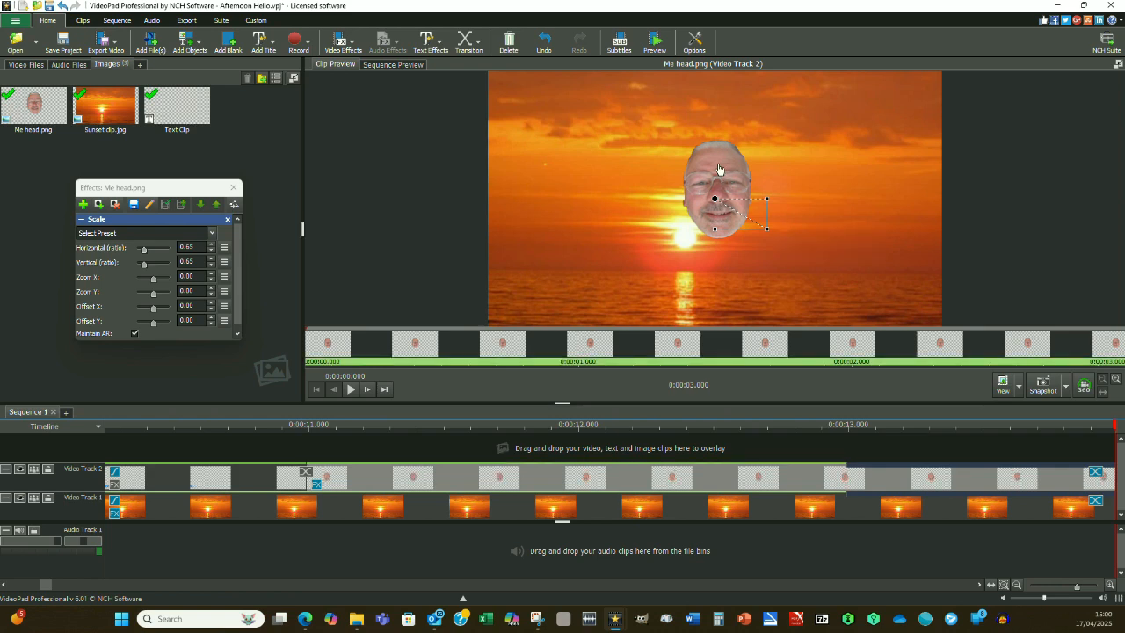
drag(718, 169, 677, 200)
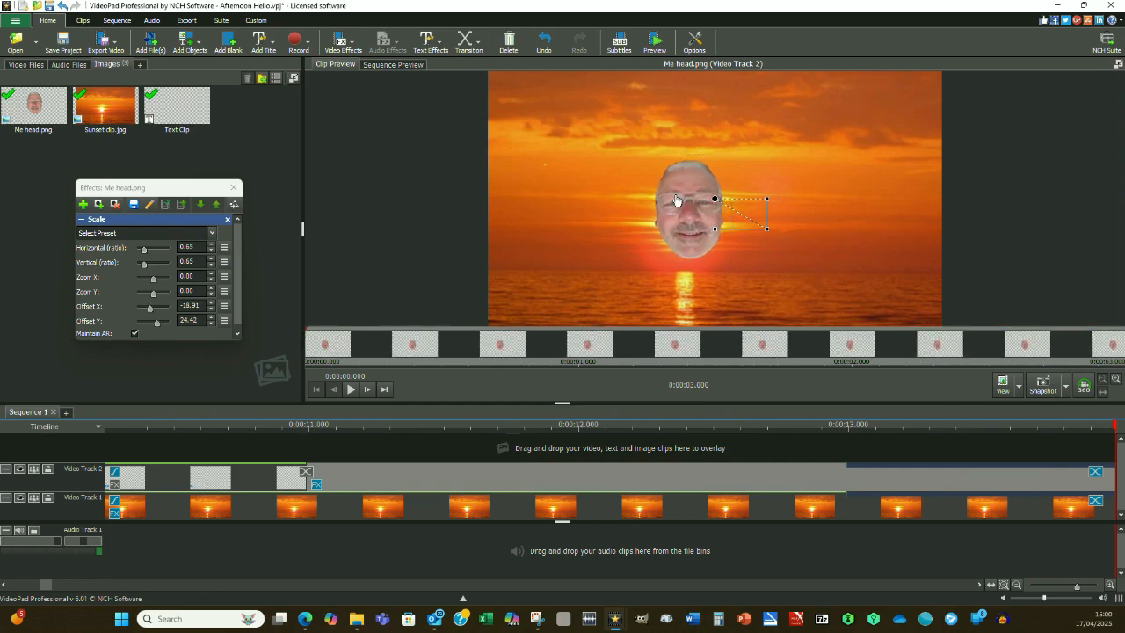
drag(676, 200, 681, 154)
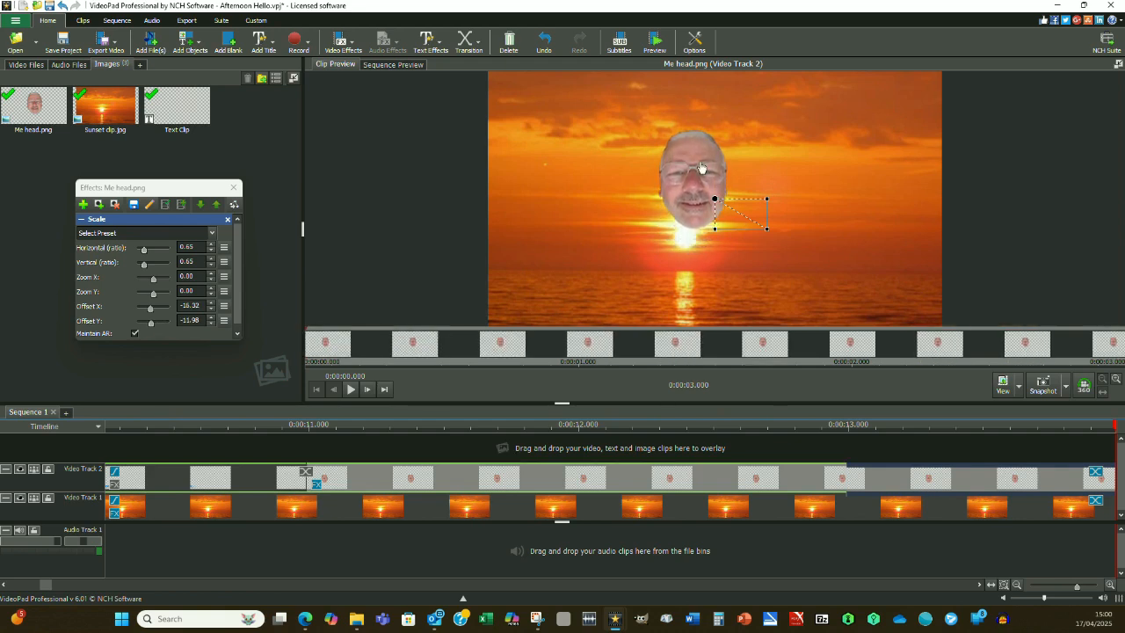
drag(766, 225, 802, 248)
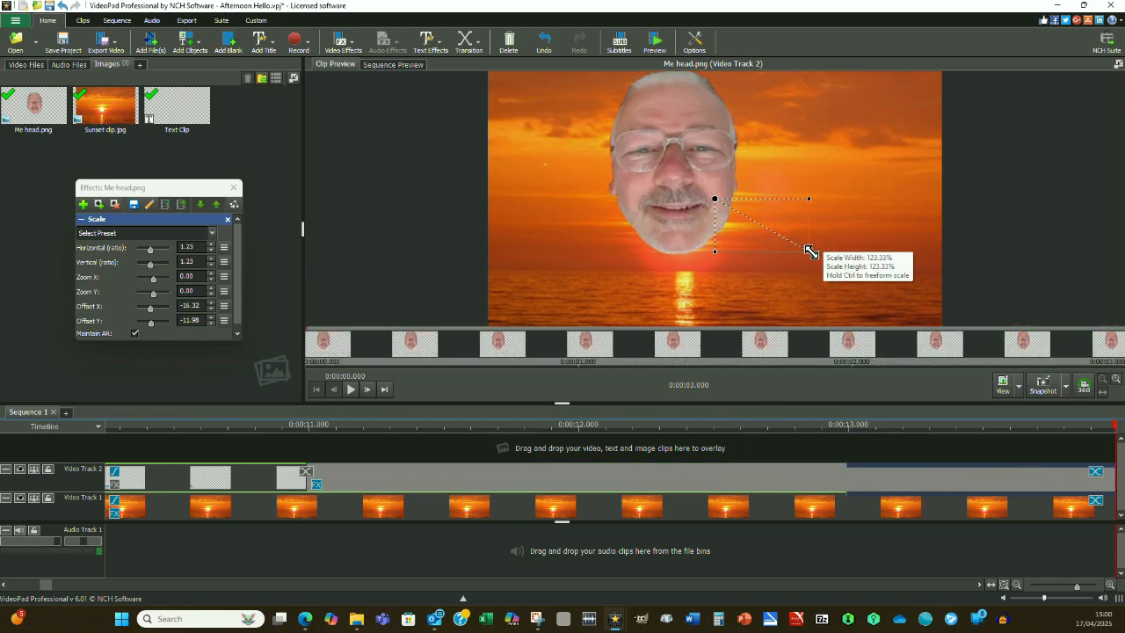
drag(653, 136, 676, 150)
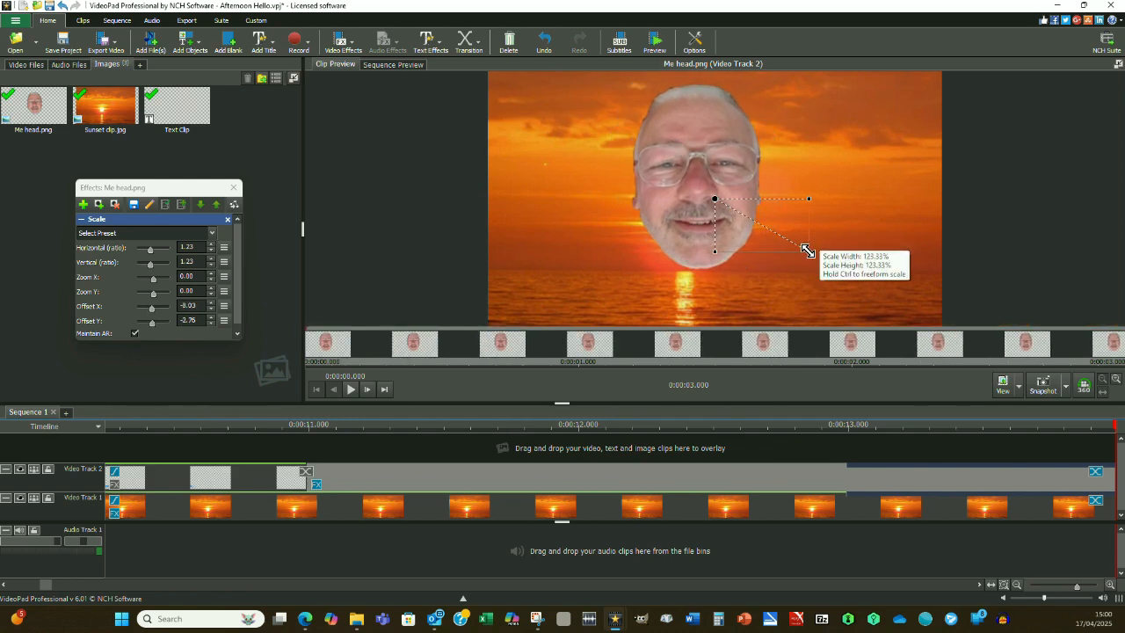
mouse_move(806, 250)
mouse_down()
mouse_move(784, 230)
mouse_move(792, 236)
mouse_up()
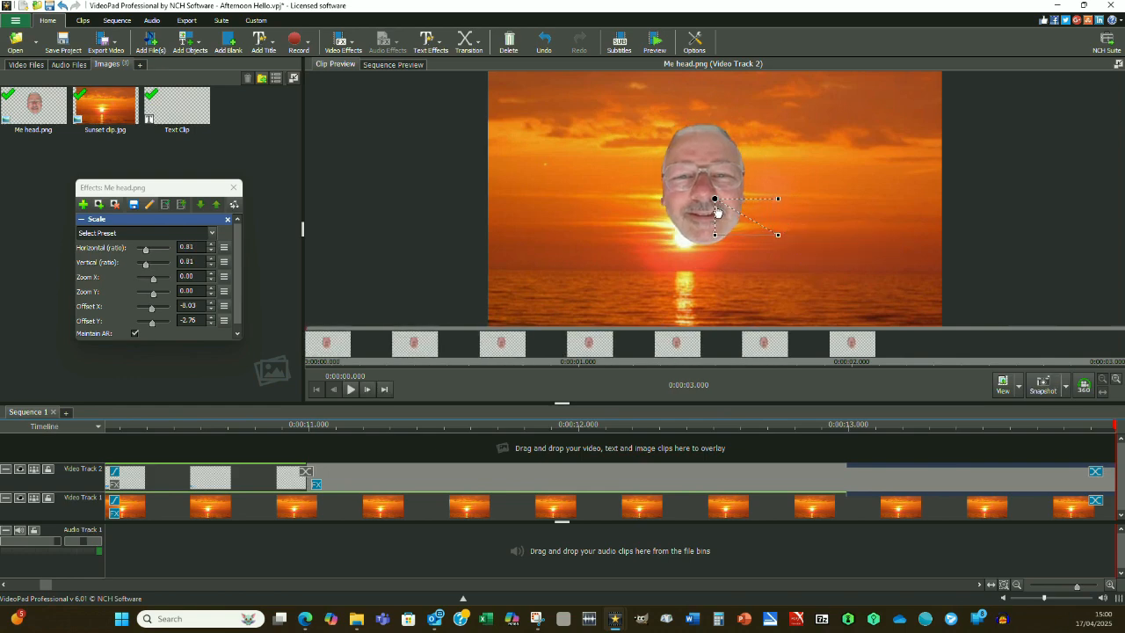
drag(702, 194, 682, 221)
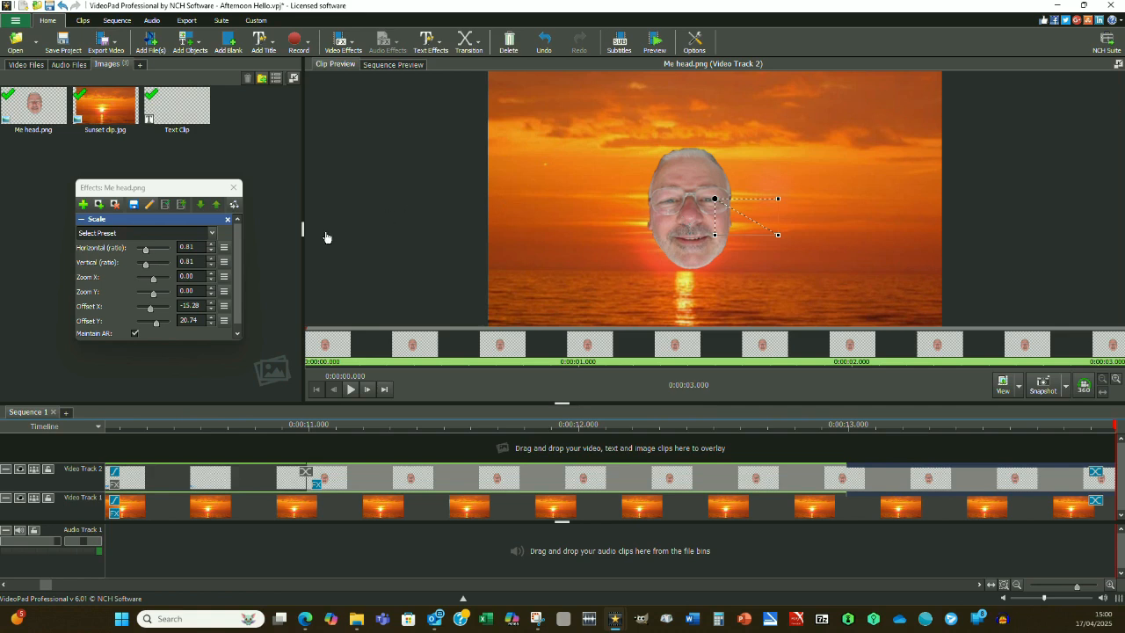
Add the Pan & Zoom effect to the head clip, then preview its zoom and leave the effect preview switched off.
click(84, 206)
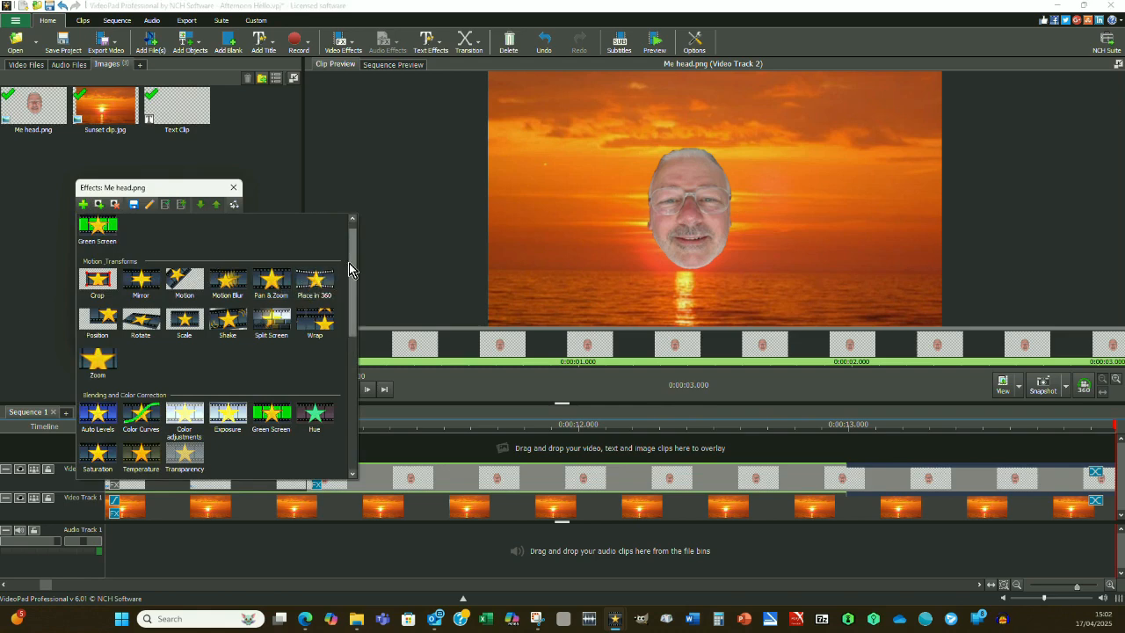
click(272, 281)
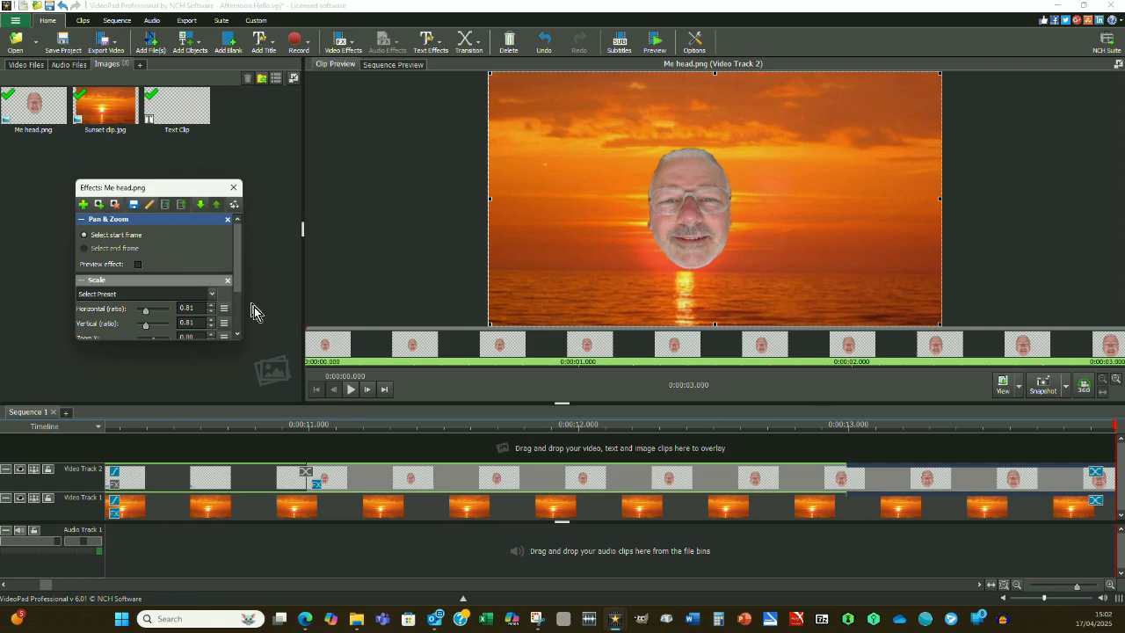
click(322, 342)
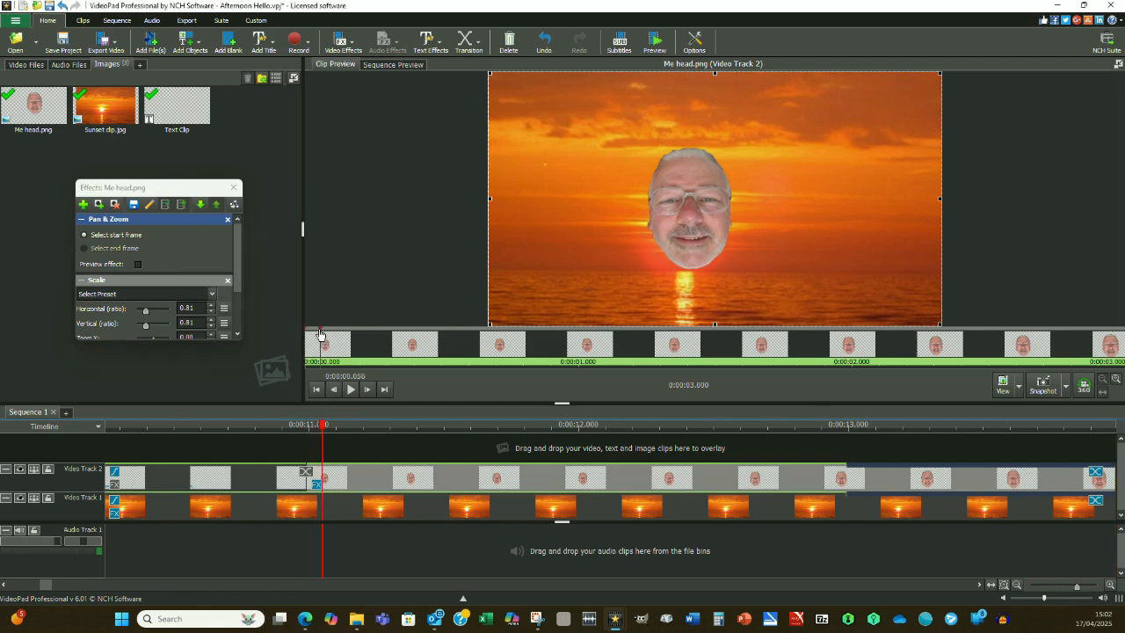
key(space)
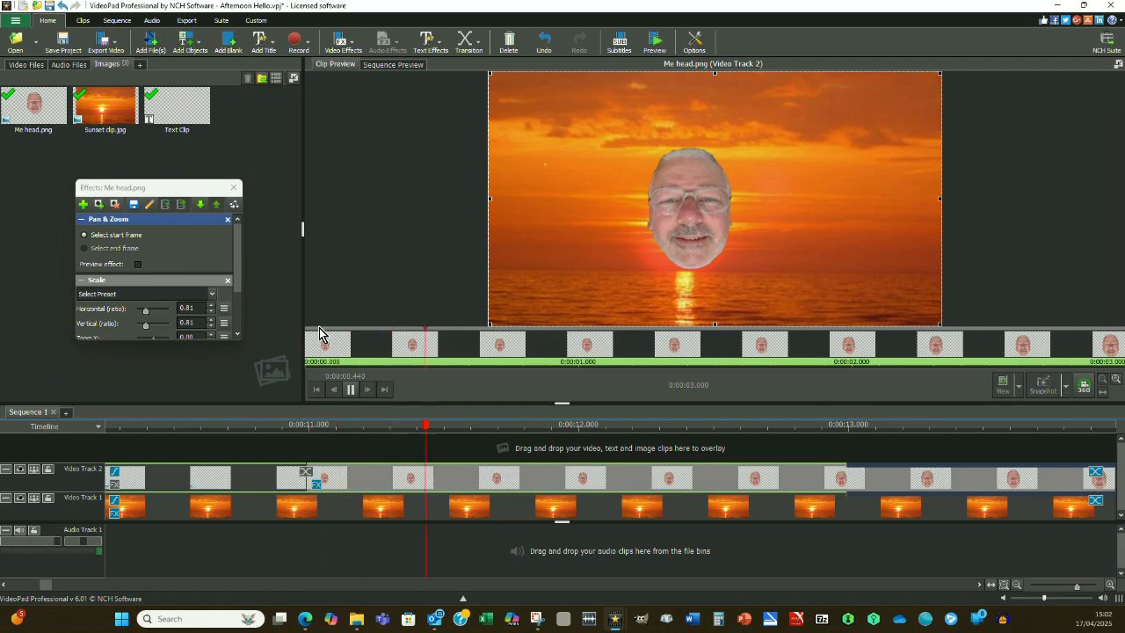
click(138, 263)
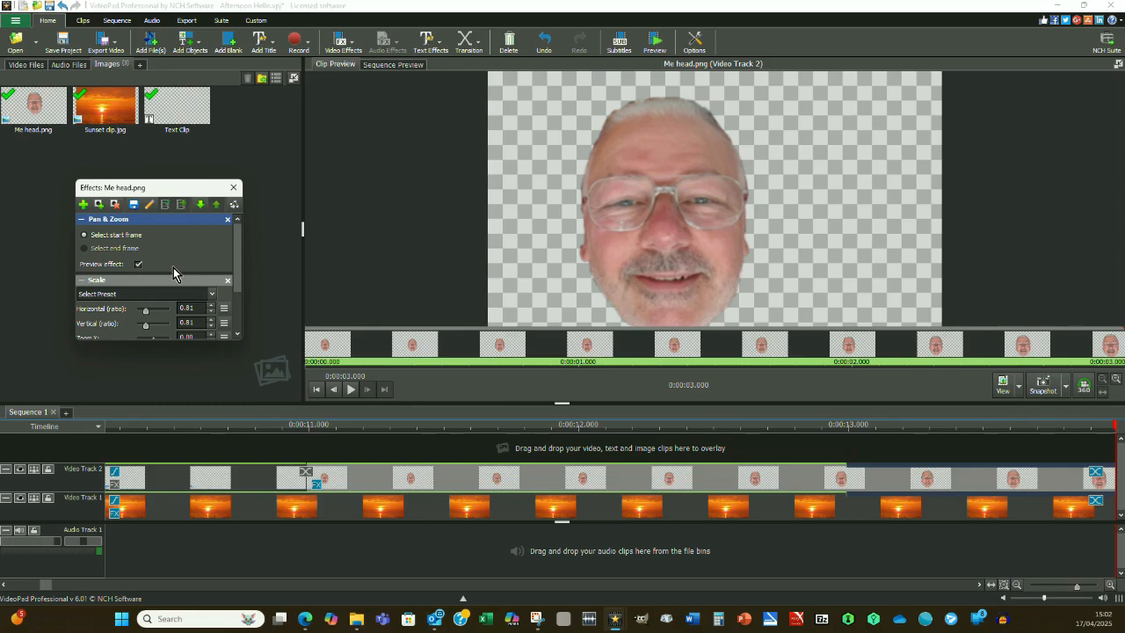
click(139, 264)
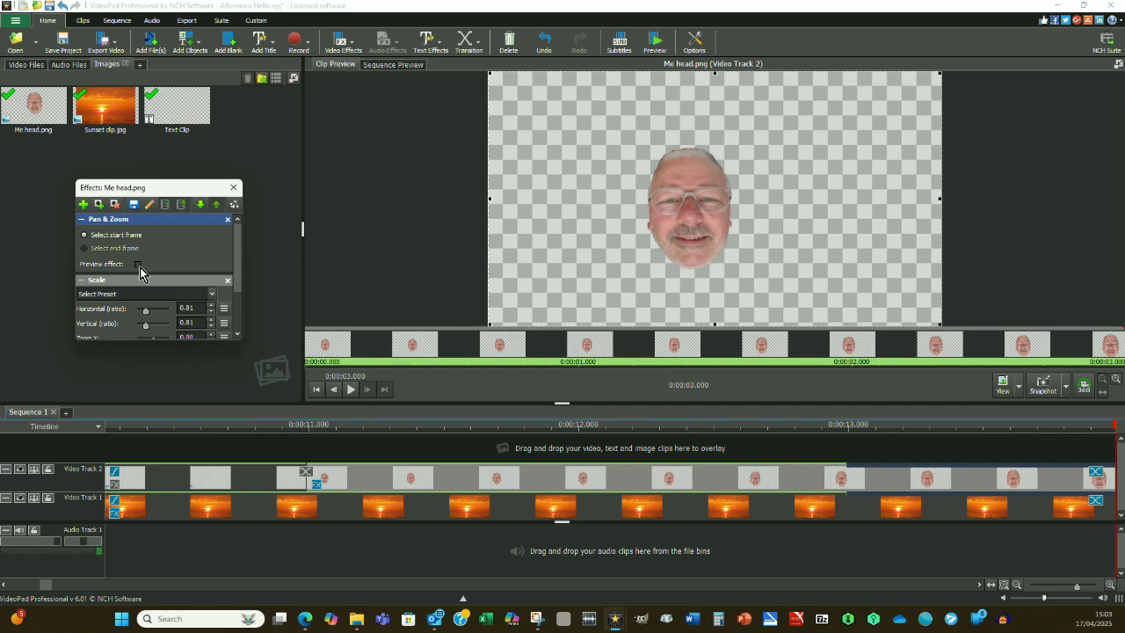
Preview the head's zoom and closing fade in the sequence from just before 11 seconds, and return to the start.
click(372, 68)
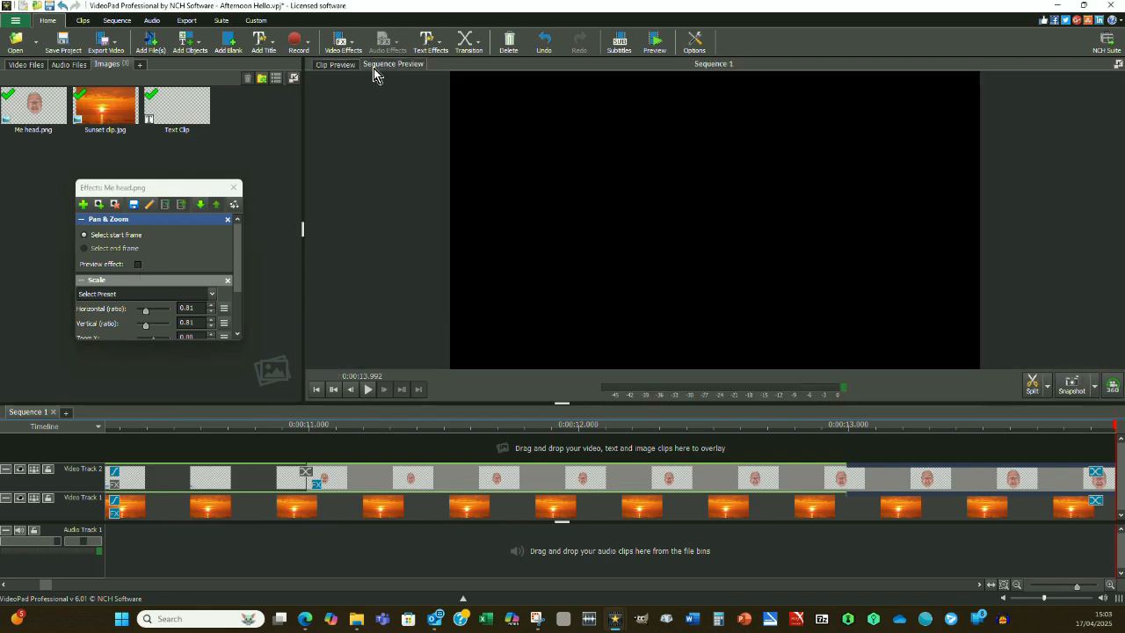
click(278, 427)
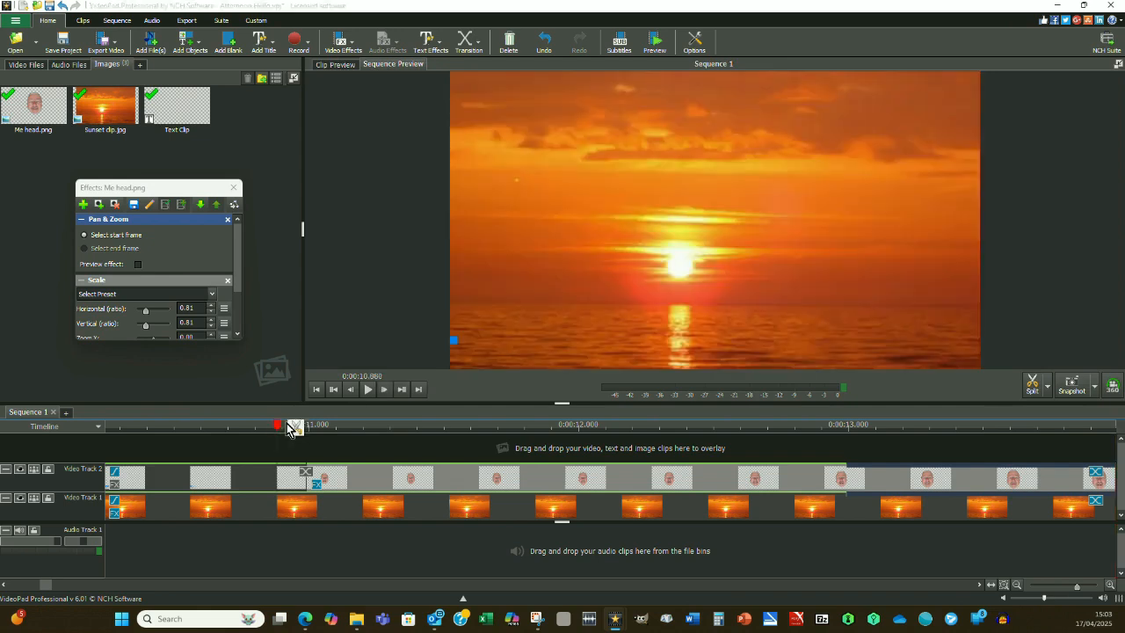
click(367, 390)
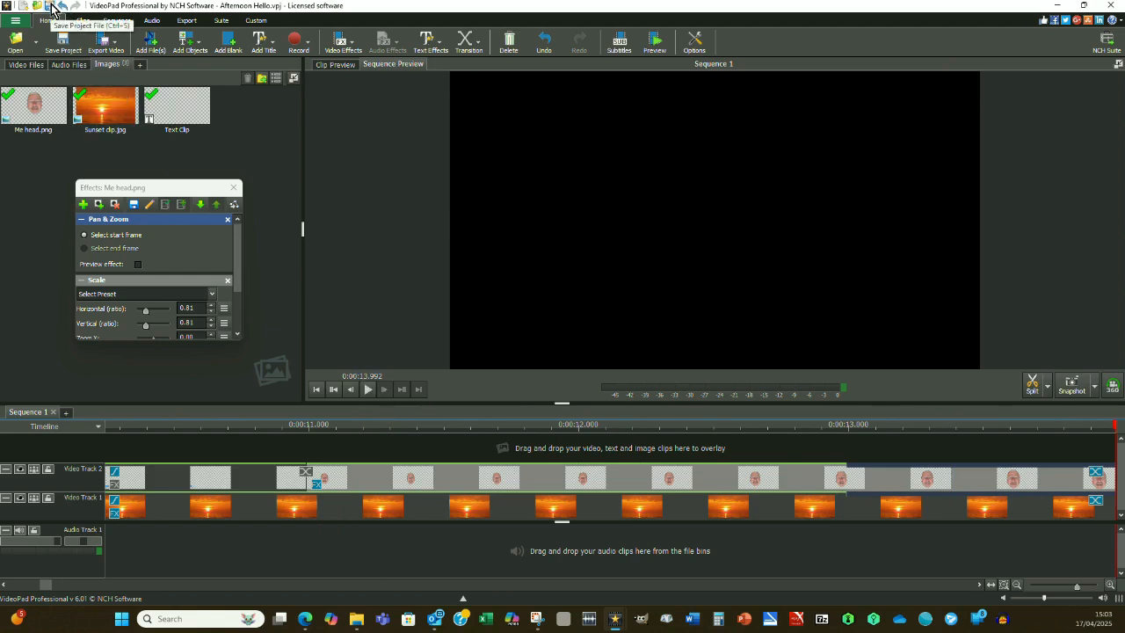
click(317, 390)
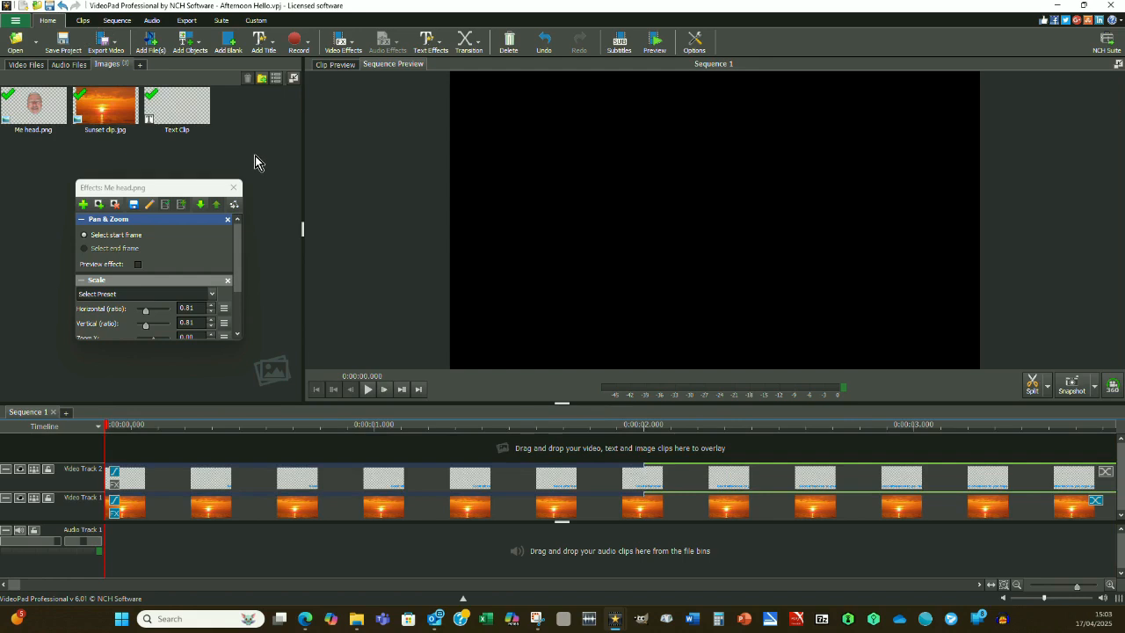
Open the NCH stock sound library and browse its sound categories.
click(151, 21)
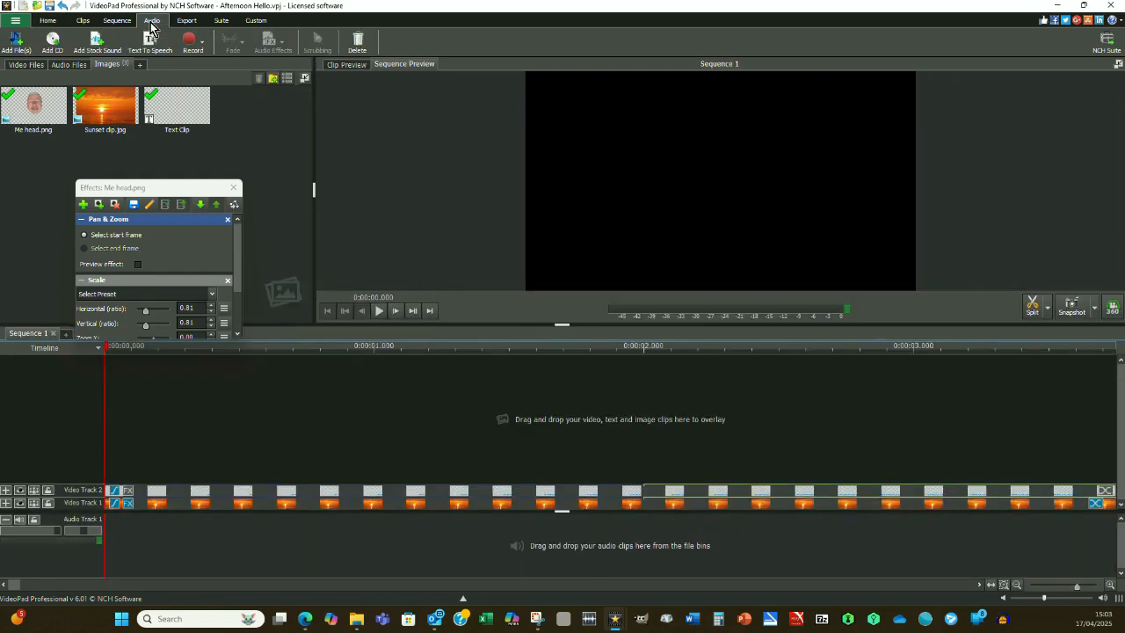
click(97, 44)
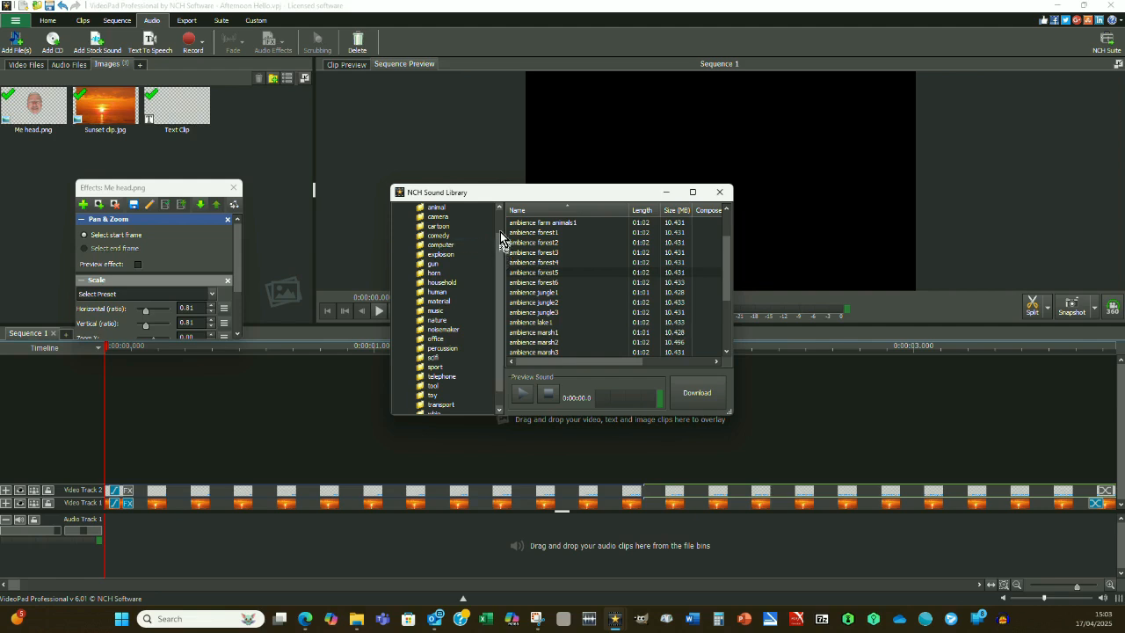
drag(502, 246, 502, 224)
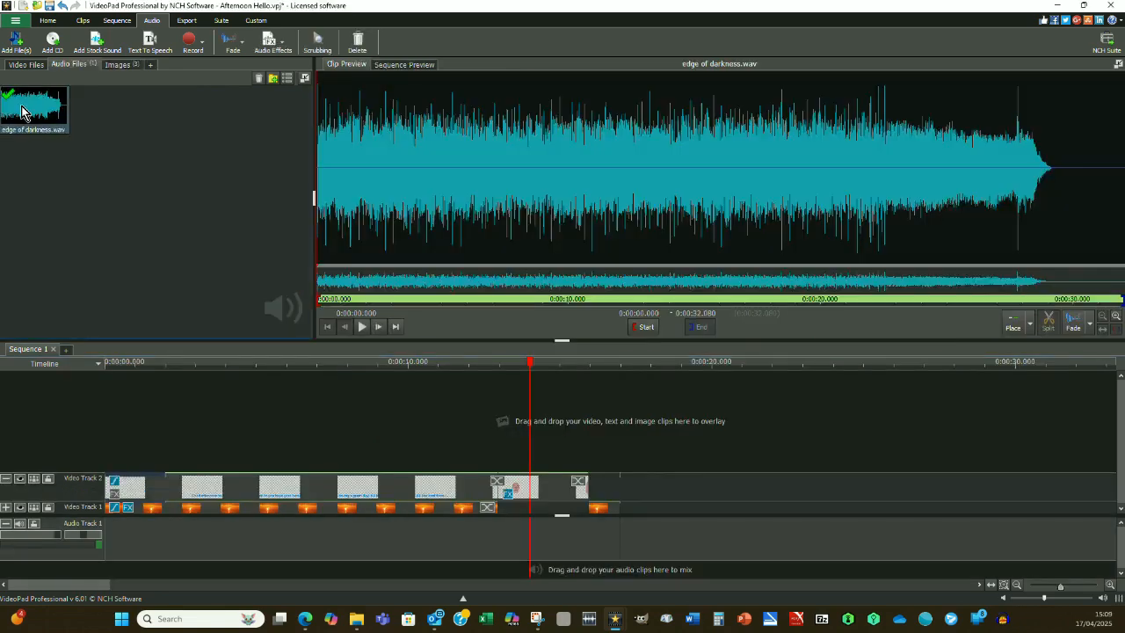
Place edge of darkness.wav at the start of Audio Track 1, move the video clips back beside it, and preview the opening.
drag(31, 106, 105, 539)
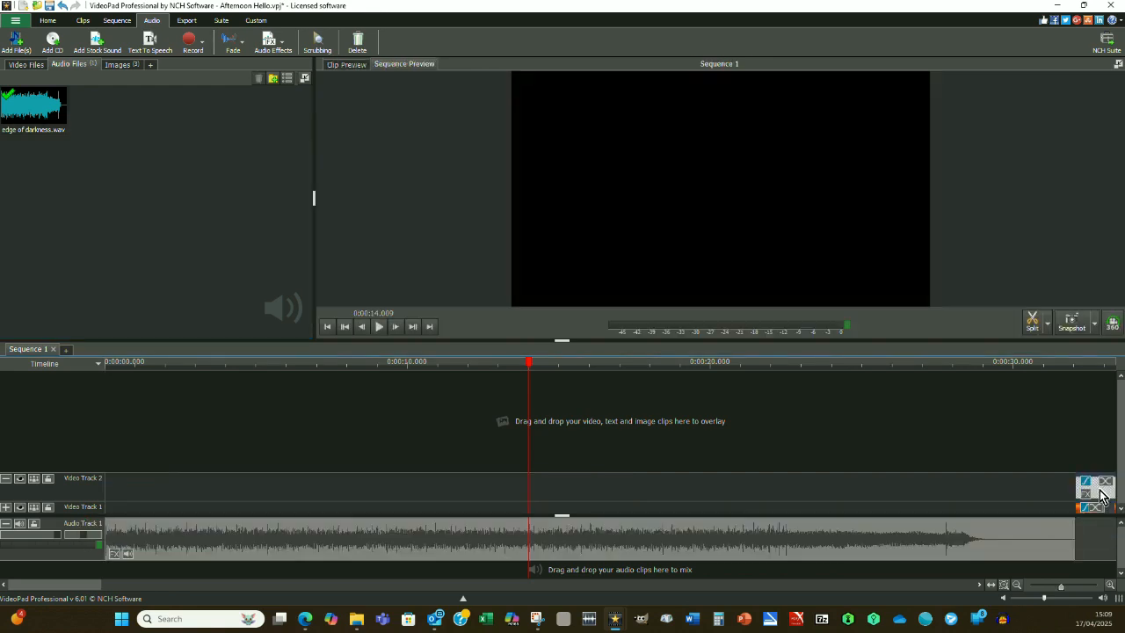
drag(1102, 509, 123, 510)
drag(1098, 477, 534, 484)
drag(1086, 499, 790, 497)
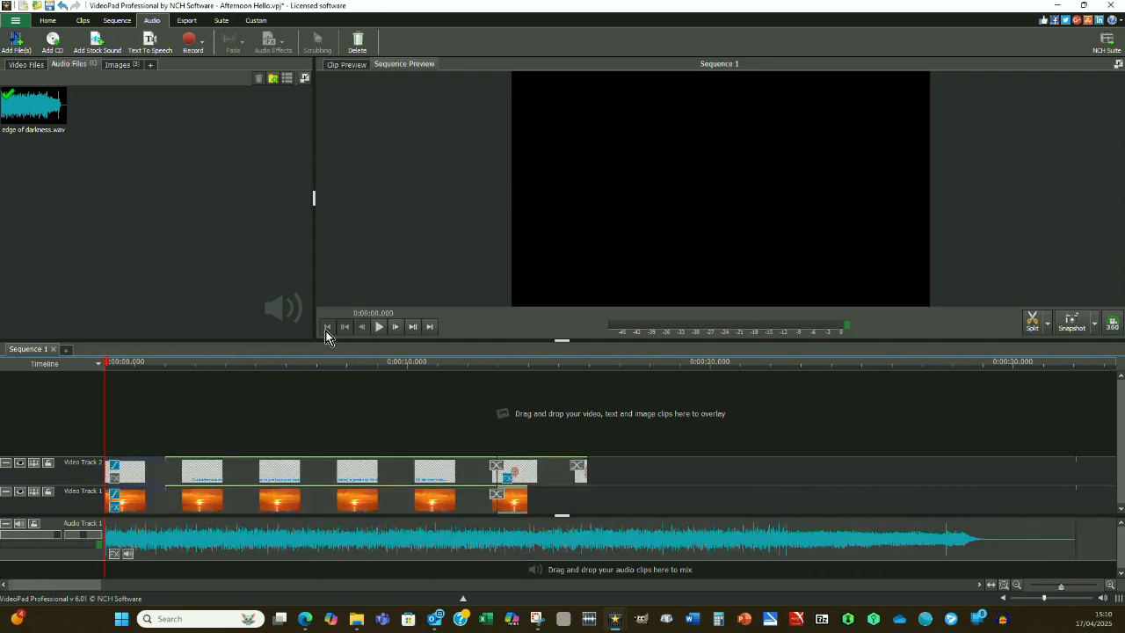
click(379, 326)
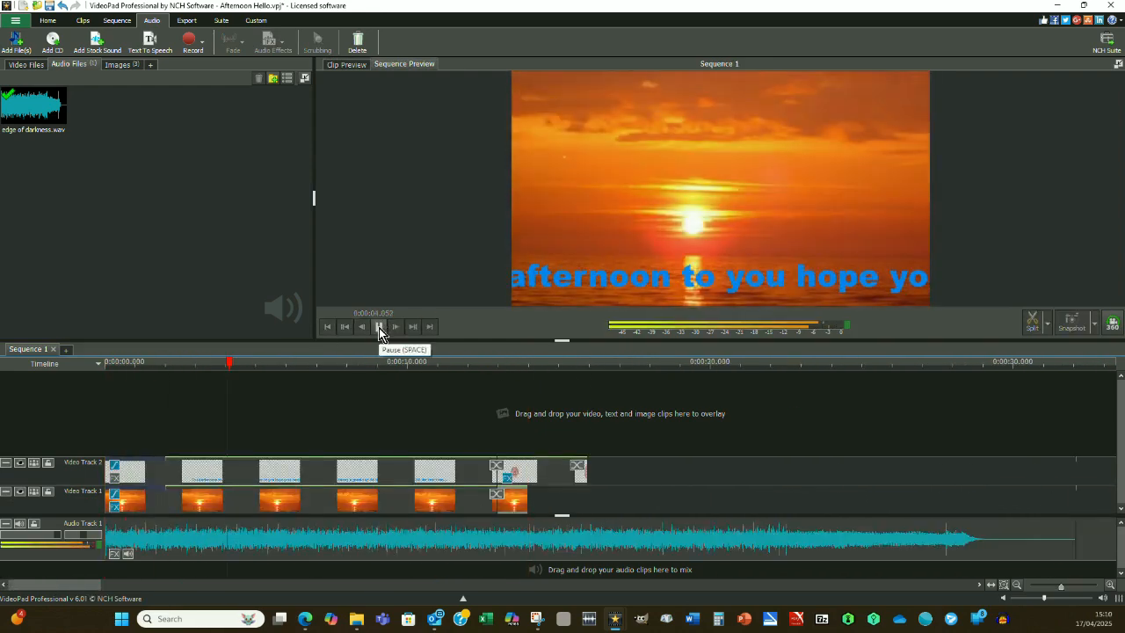
click(379, 328)
Extend the sunset to about 29 seconds and the text to about 26, with the head clip following the text, and preview from the beginning.
drag(526, 501, 983, 501)
drag(555, 475, 953, 476)
drag(494, 472, 892, 473)
click(326, 328)
click(376, 330)
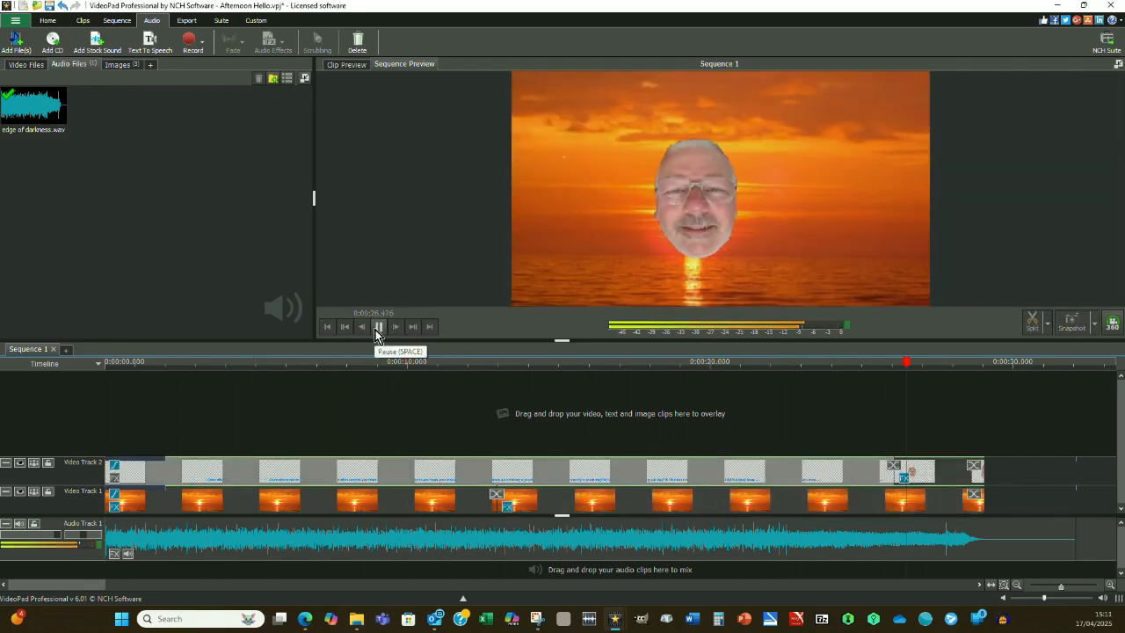
Extend the sunset and head clips towards the end of the audio, set their closing transitions, and preview the result.
drag(1069, 362, 955, 365)
drag(983, 502, 1075, 499)
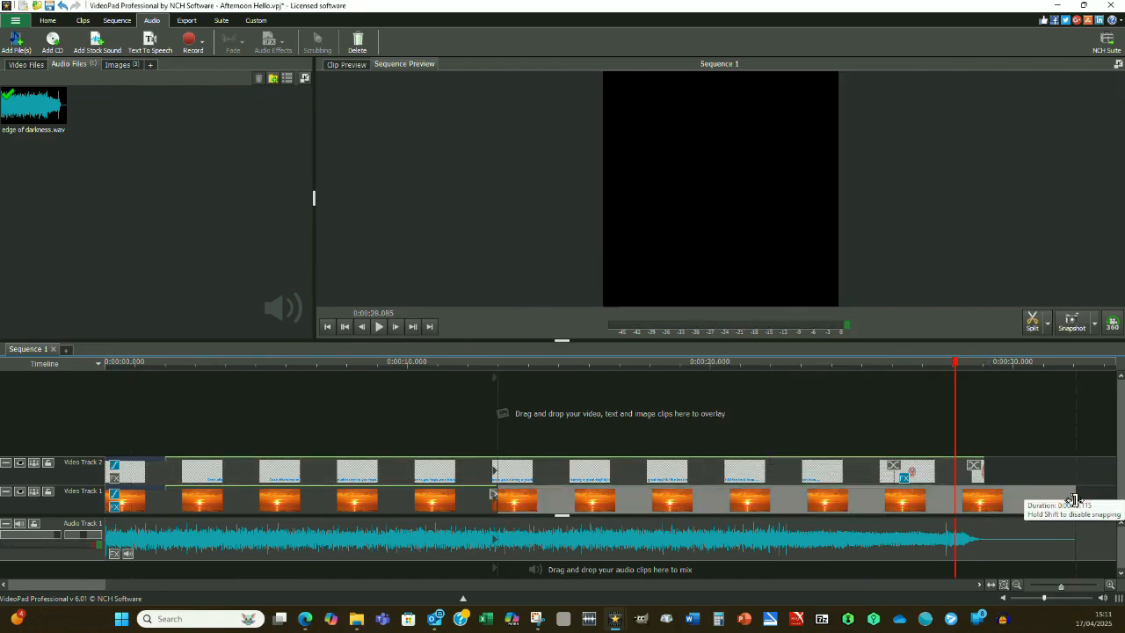
drag(983, 474, 1074, 473)
click(1075, 493)
click(619, 345)
click(1074, 494)
click(606, 345)
click(379, 327)
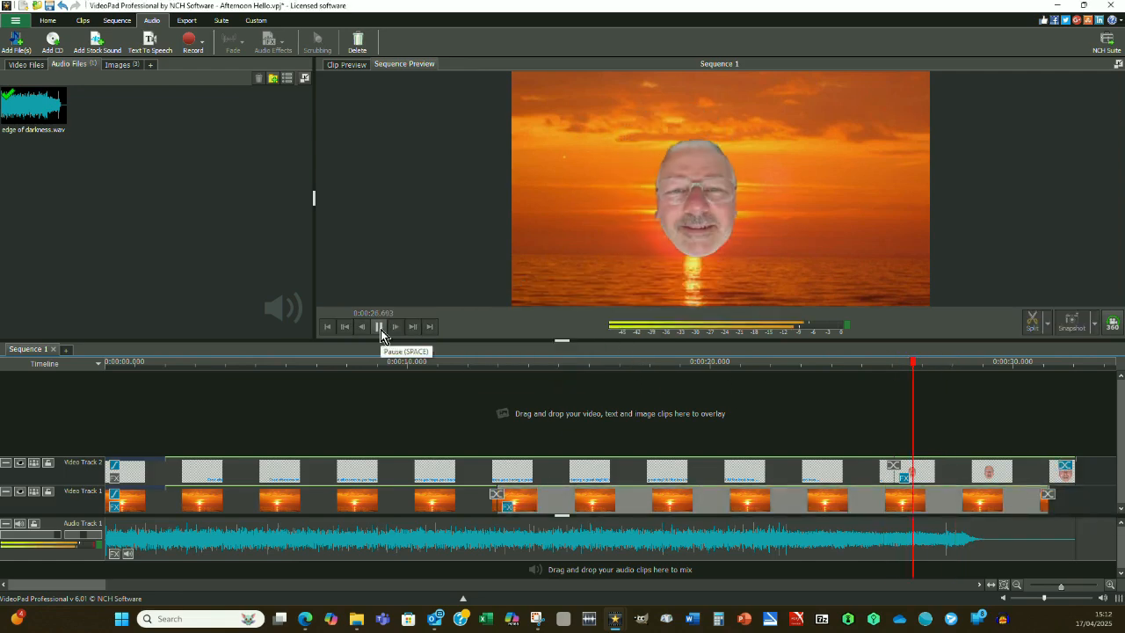
Trim the sunset and head clips back to about 29 seconds, adjust the head clip's closing transition, and preview the ending.
drag(1048, 505, 988, 505)
drag(1074, 362, 861, 362)
drag(1074, 473, 988, 473)
click(978, 467)
mouse_move(964, 297)
mouse_down()
mouse_move(969, 422)
mouse_move(964, 294)
mouse_up()
click(718, 232)
click(378, 326)
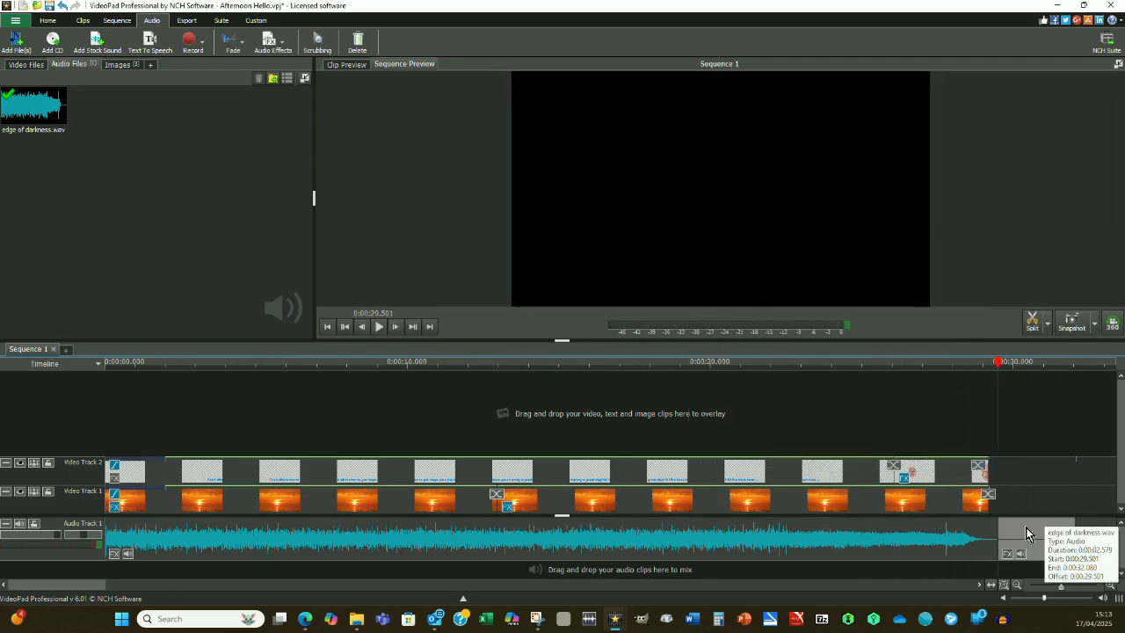
Export the sequence as the MP4 file Afternoon Hello at 1280 x 720, and clear and close the completed export queue.
click(16, 24)
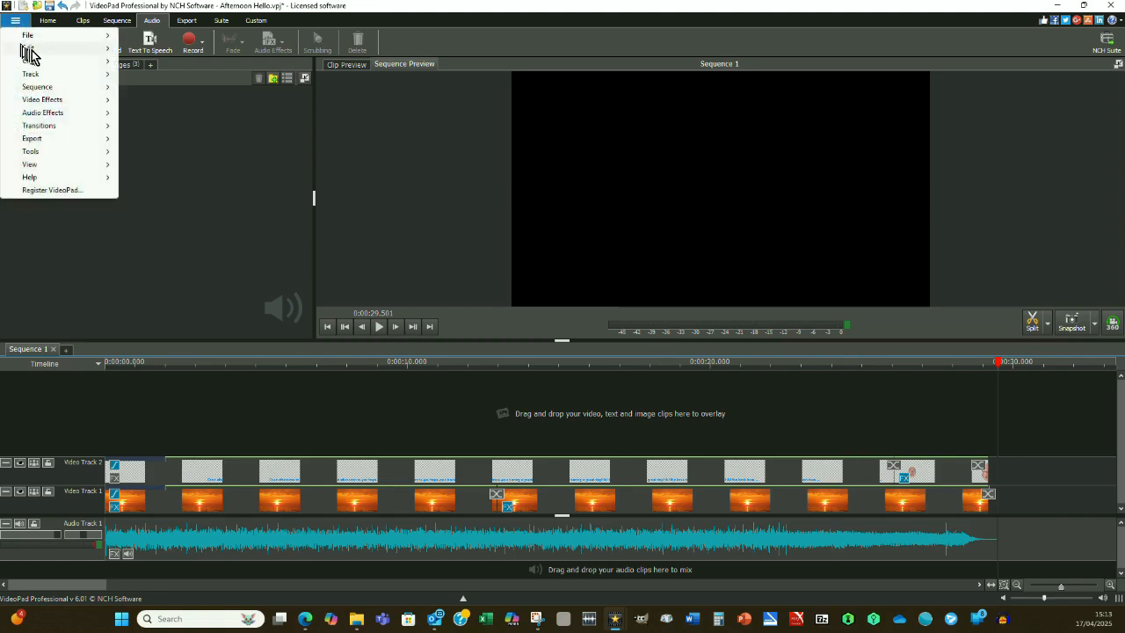
mouse_move(46, 47)
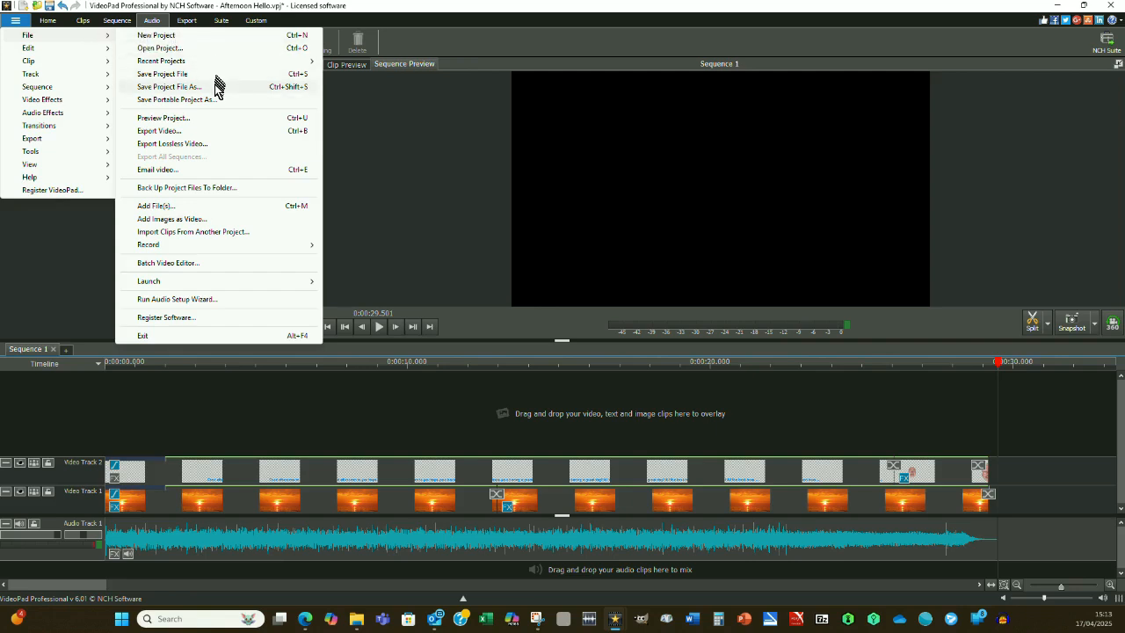
click(198, 133)
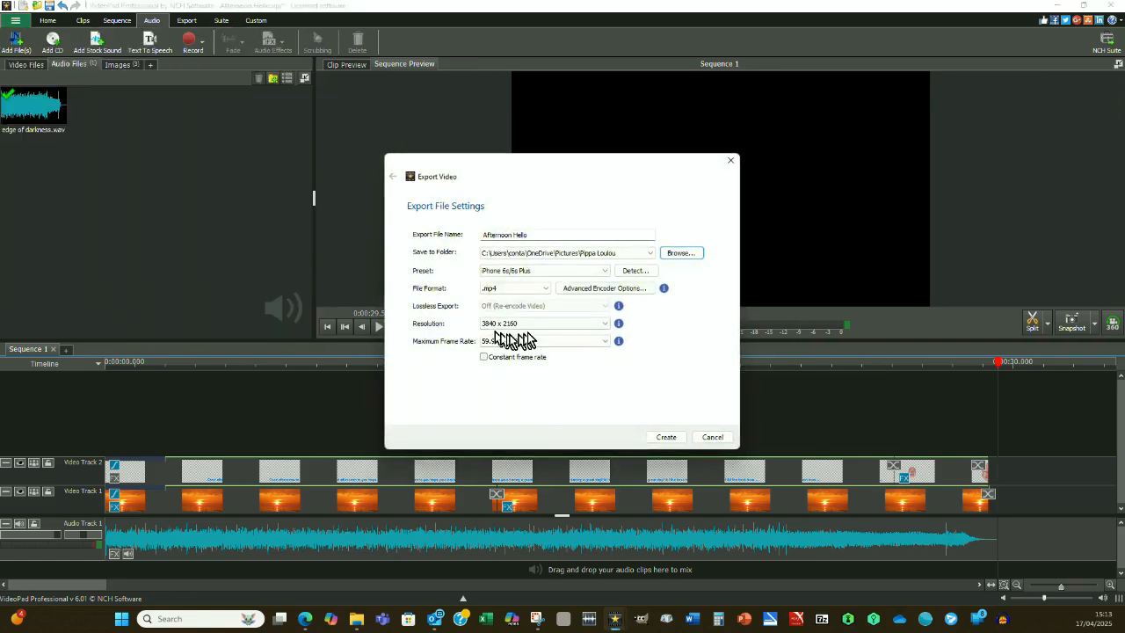
click(603, 330)
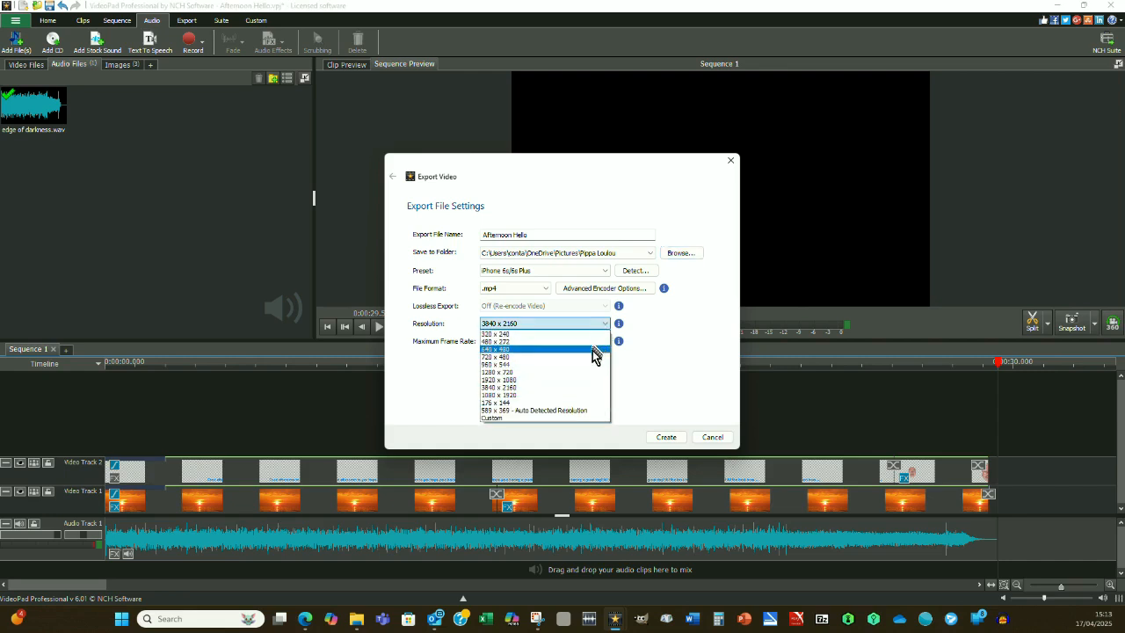
click(586, 372)
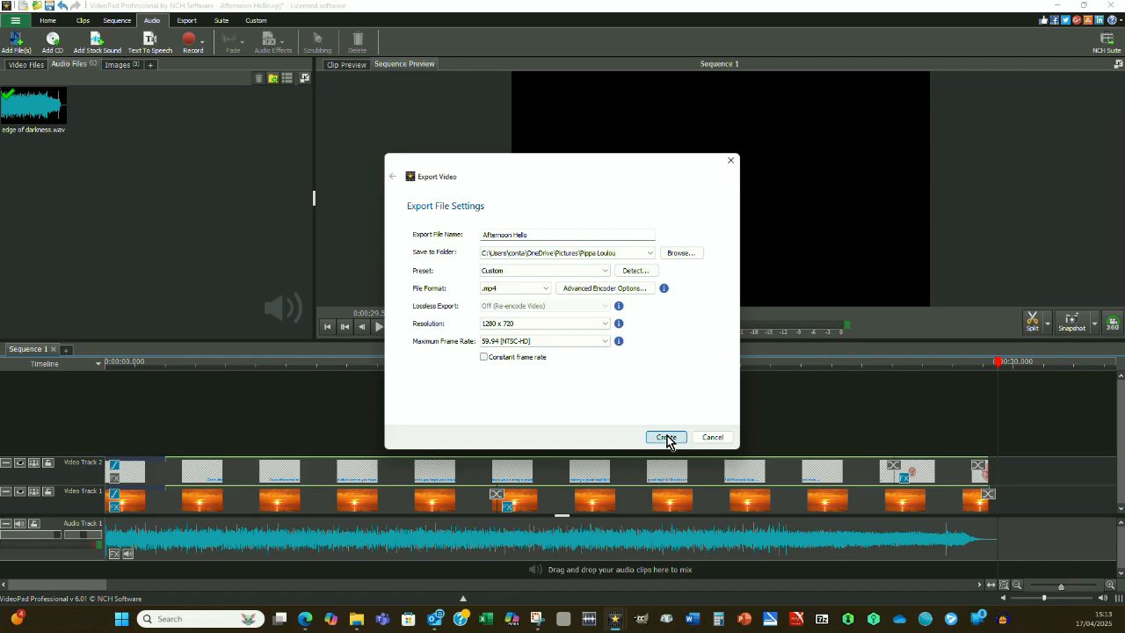
click(666, 438)
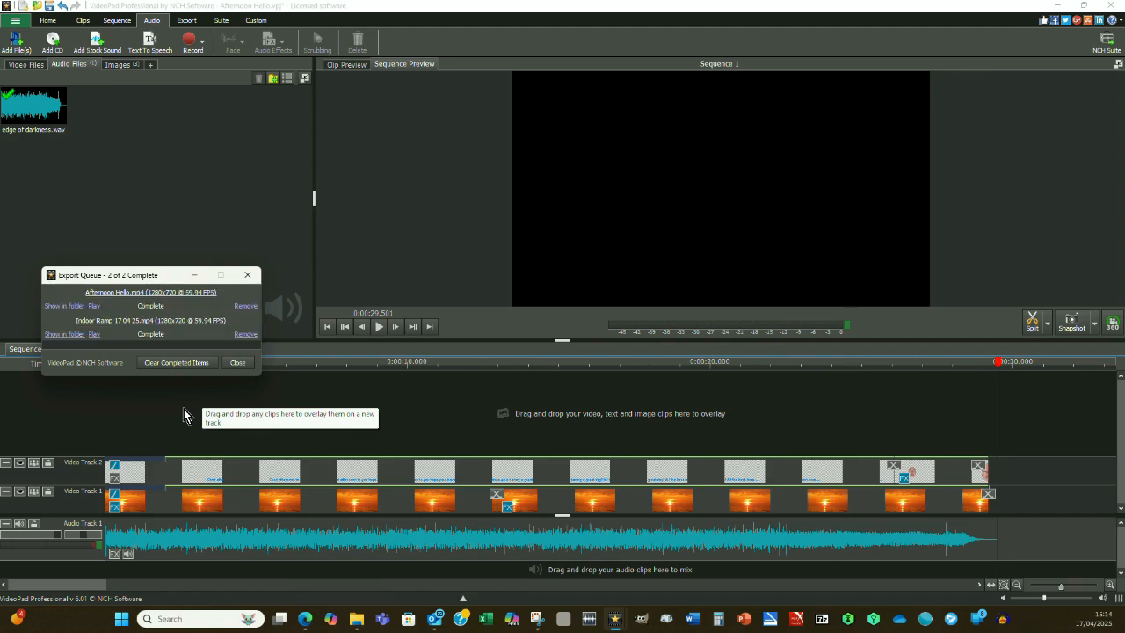
click(190, 364)
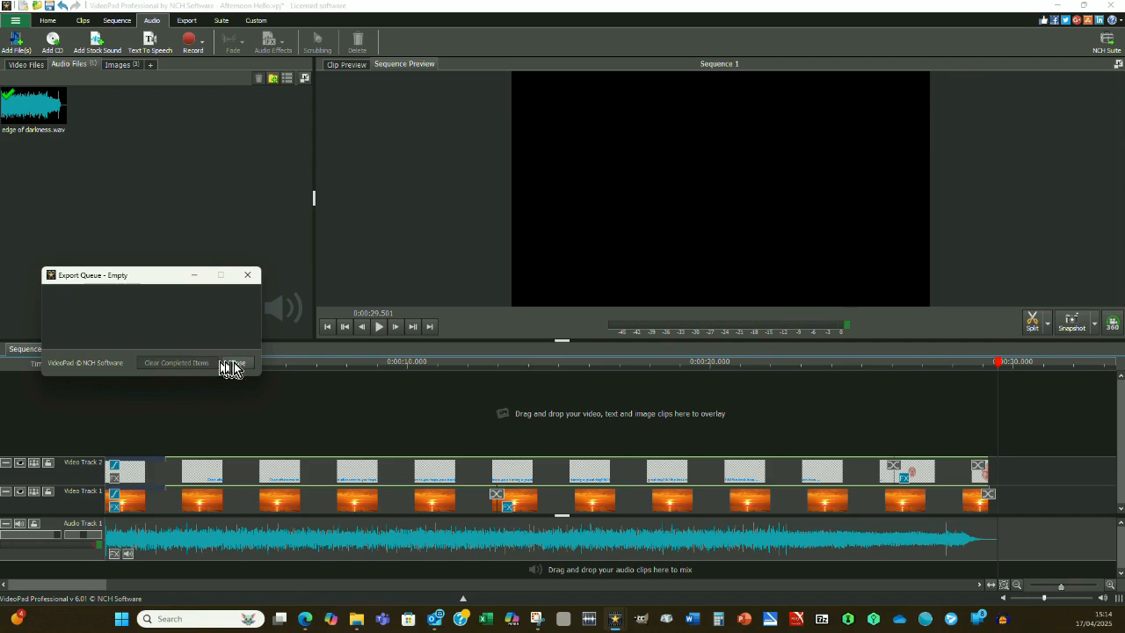
click(236, 362)
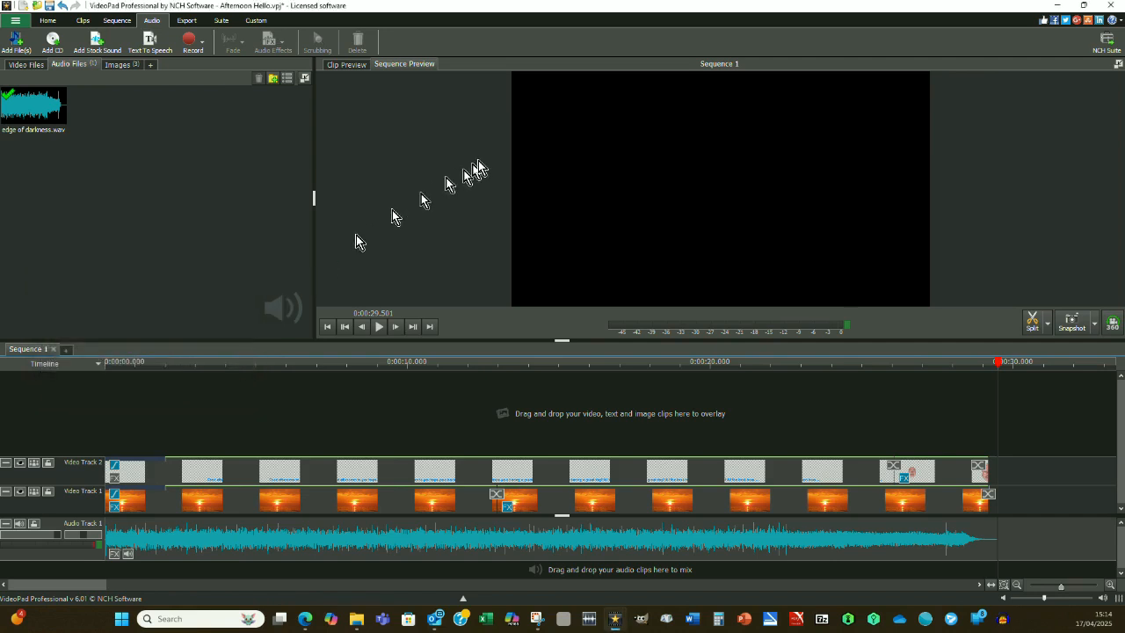